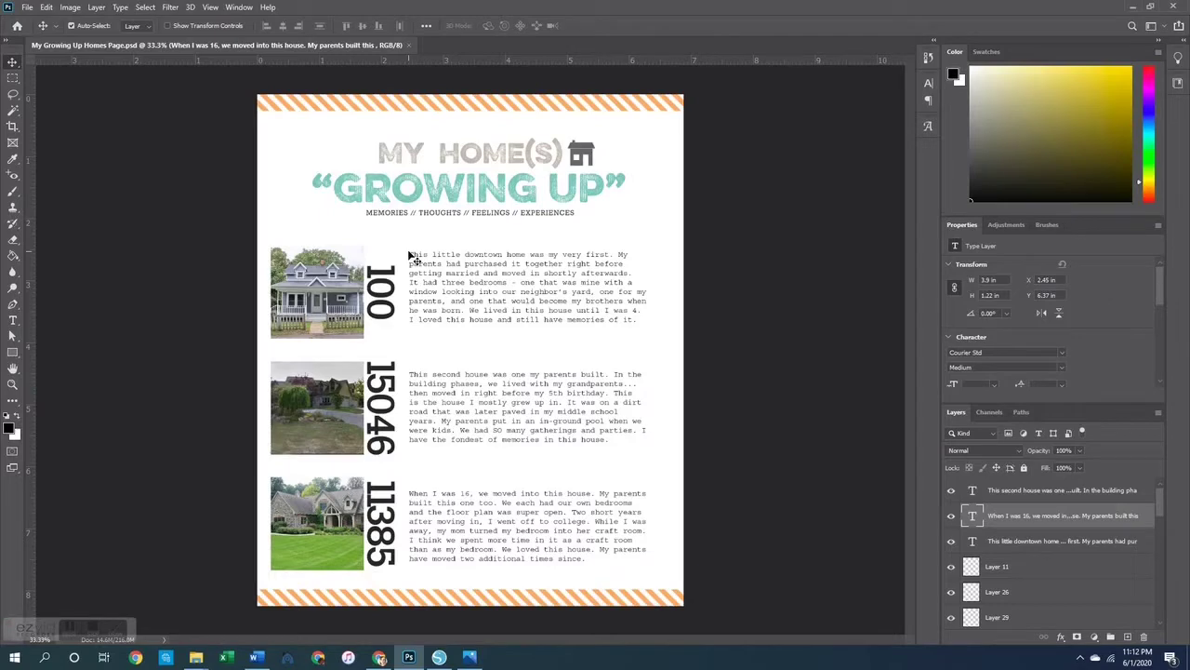
key(ctrl)
key(ctrl+o)
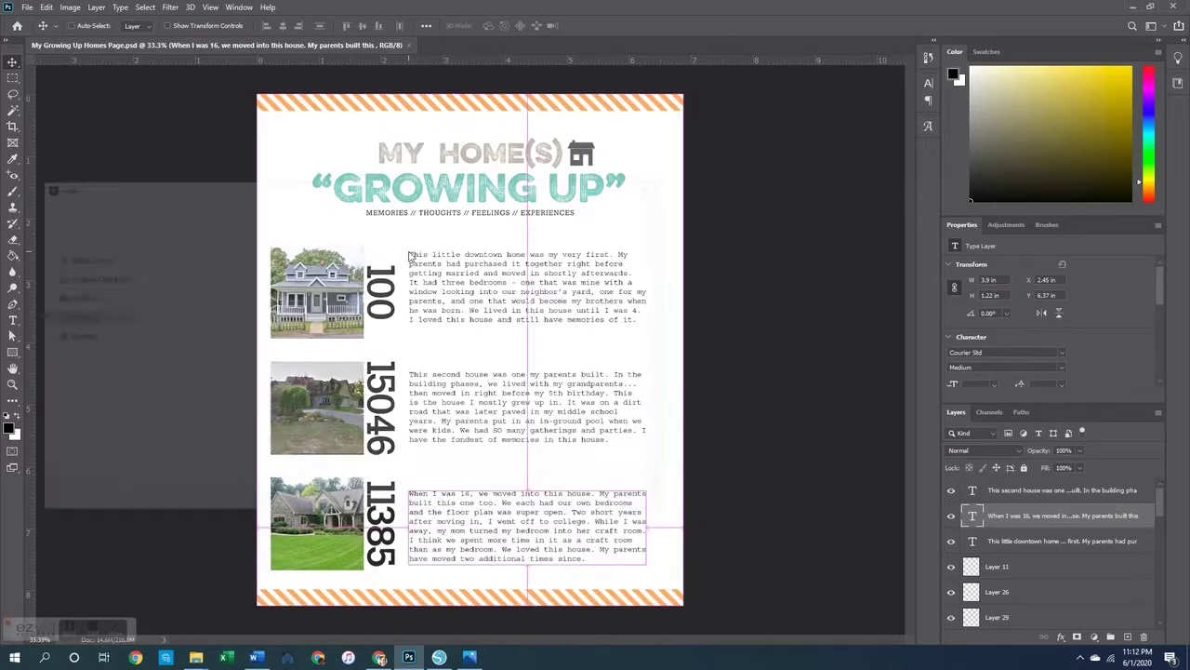
scroll(318, 294, down, 5)
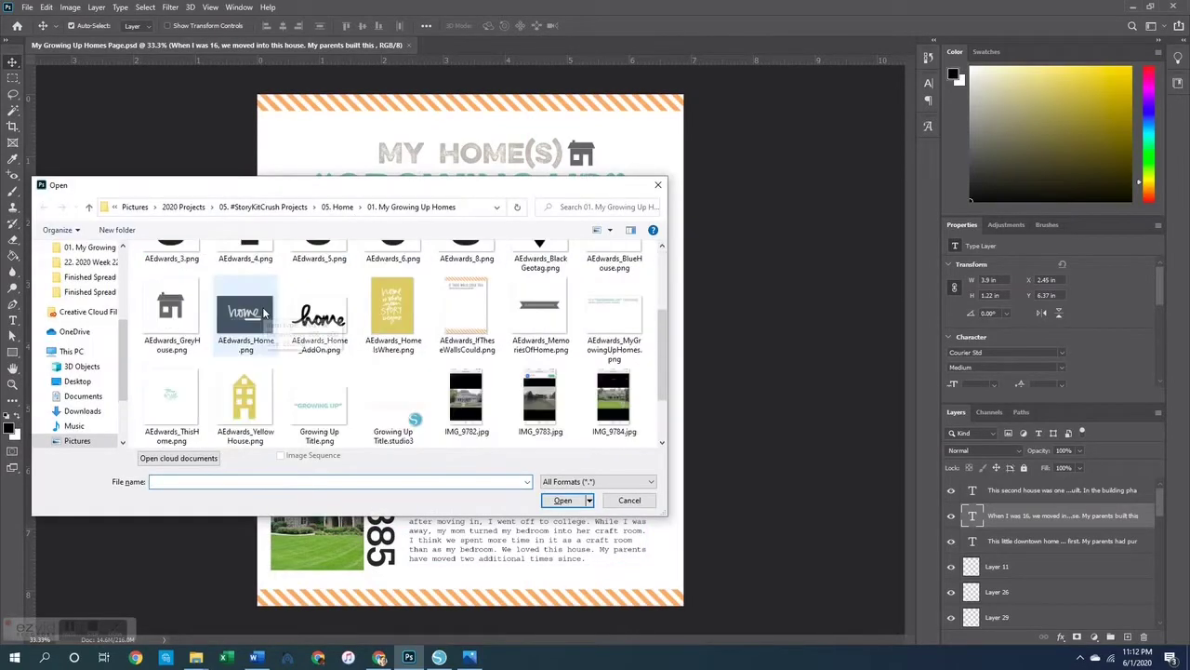
click(658, 185)
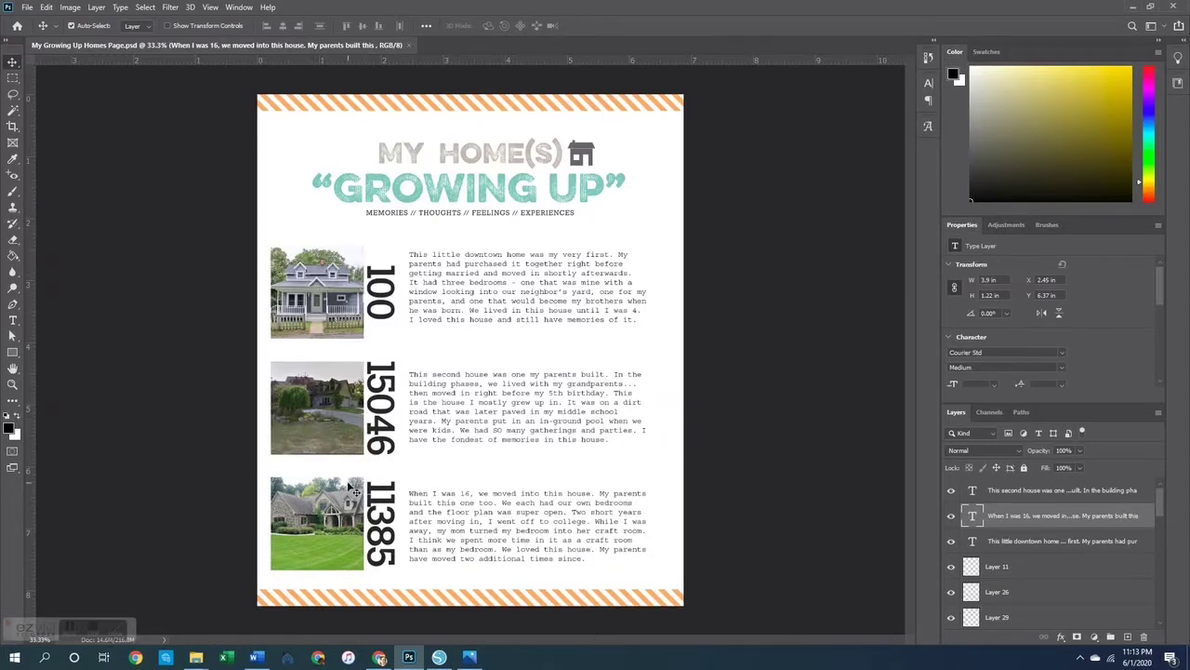
- Create a 6 x 4 inch document at 300 ppi and open the three 1.5x1.5 house photos
key(ctrl+n)
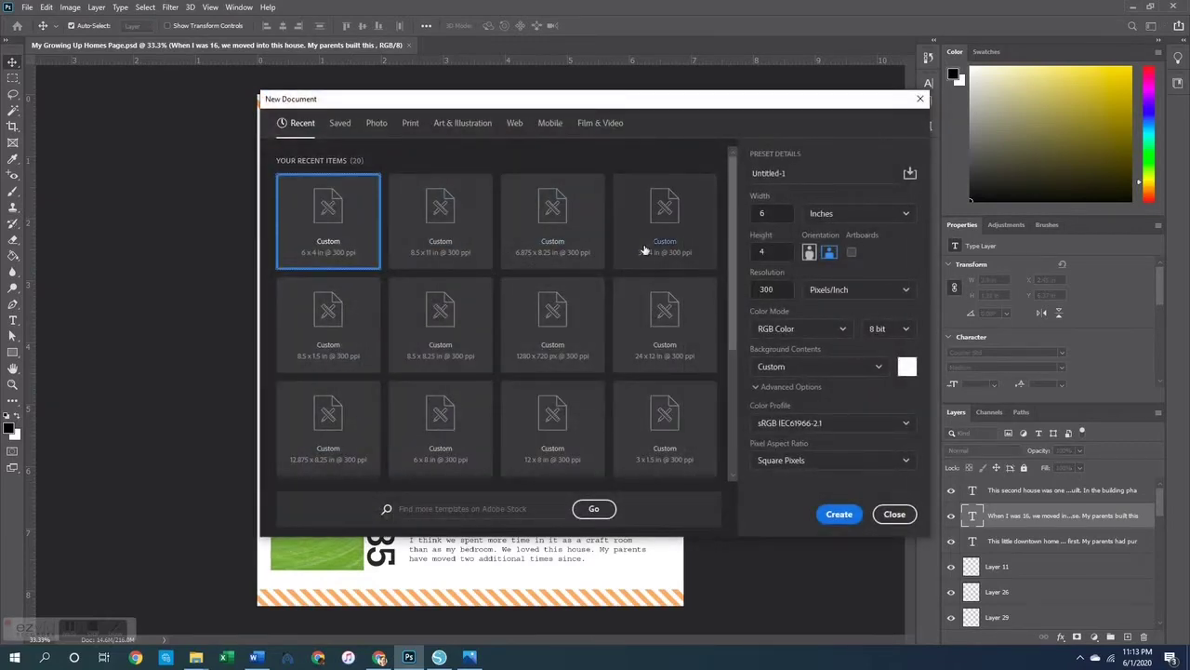
double_click(321, 240)
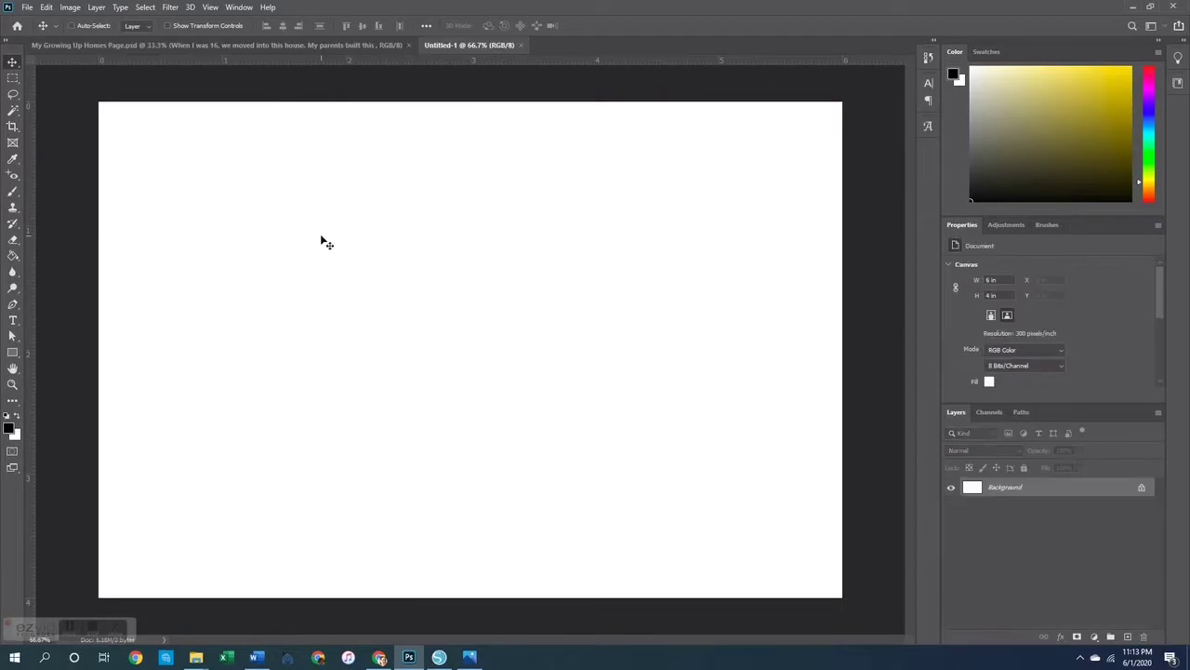
key(ctrl+o)
click(176, 275)
shift+click(340, 284)
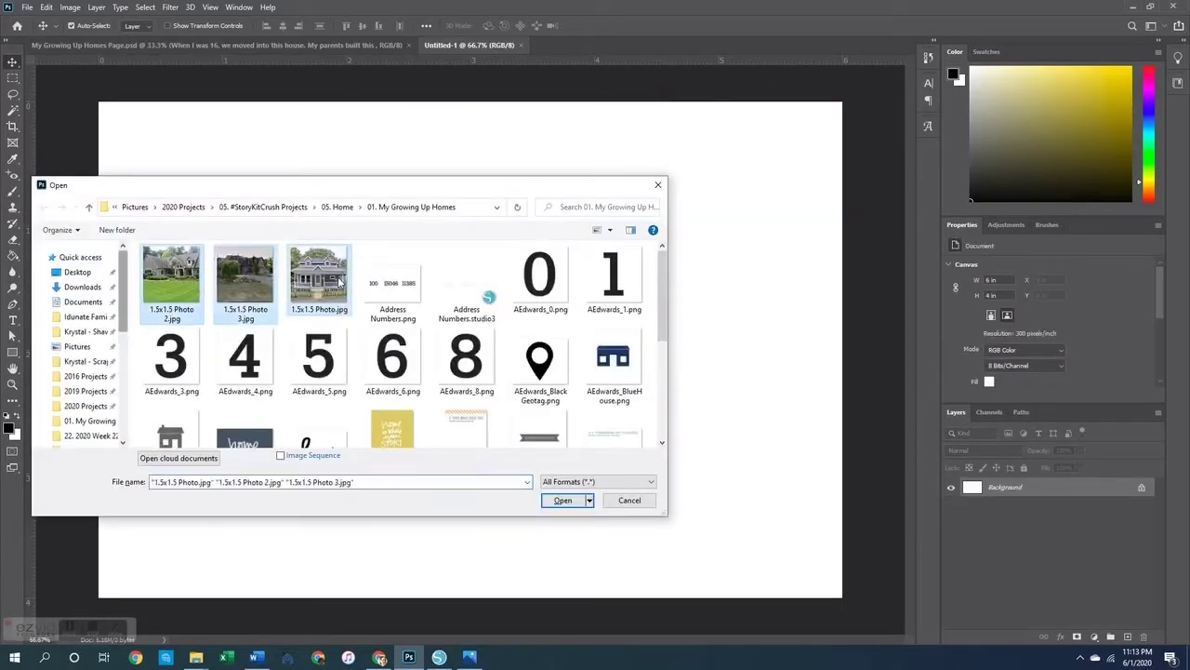
key(Return)
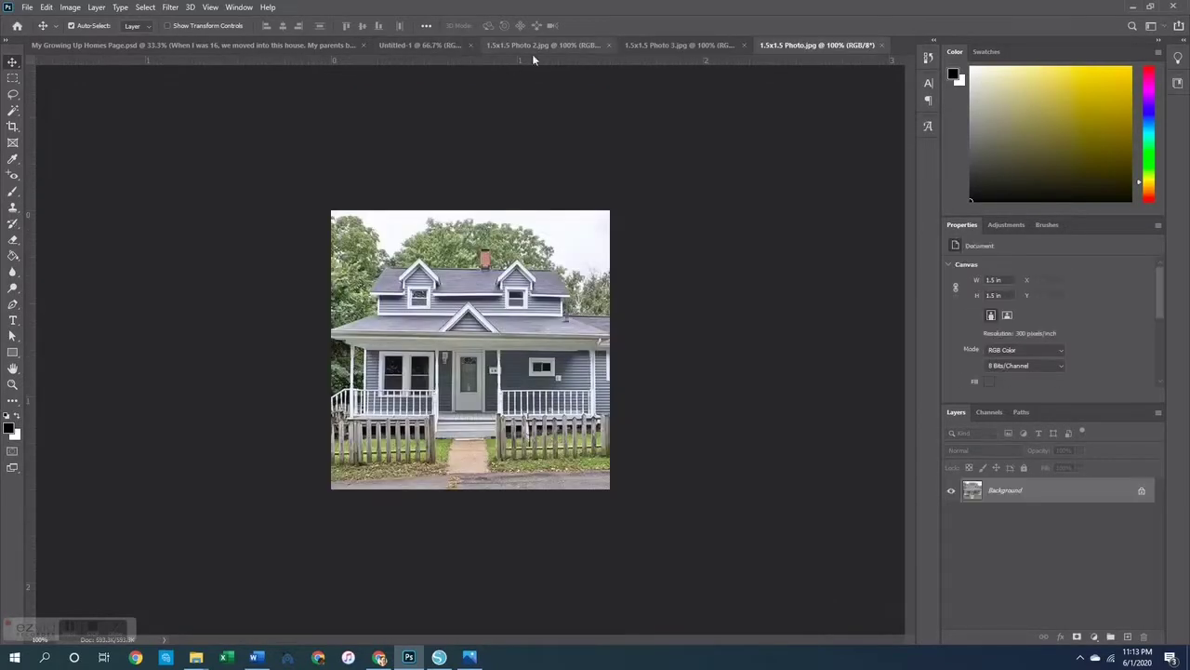
- Copy 1.5x1.5 Photo 2.jpg into the 6 x 4 inch document and place it in the canvas's upper-left corner
click(555, 46)
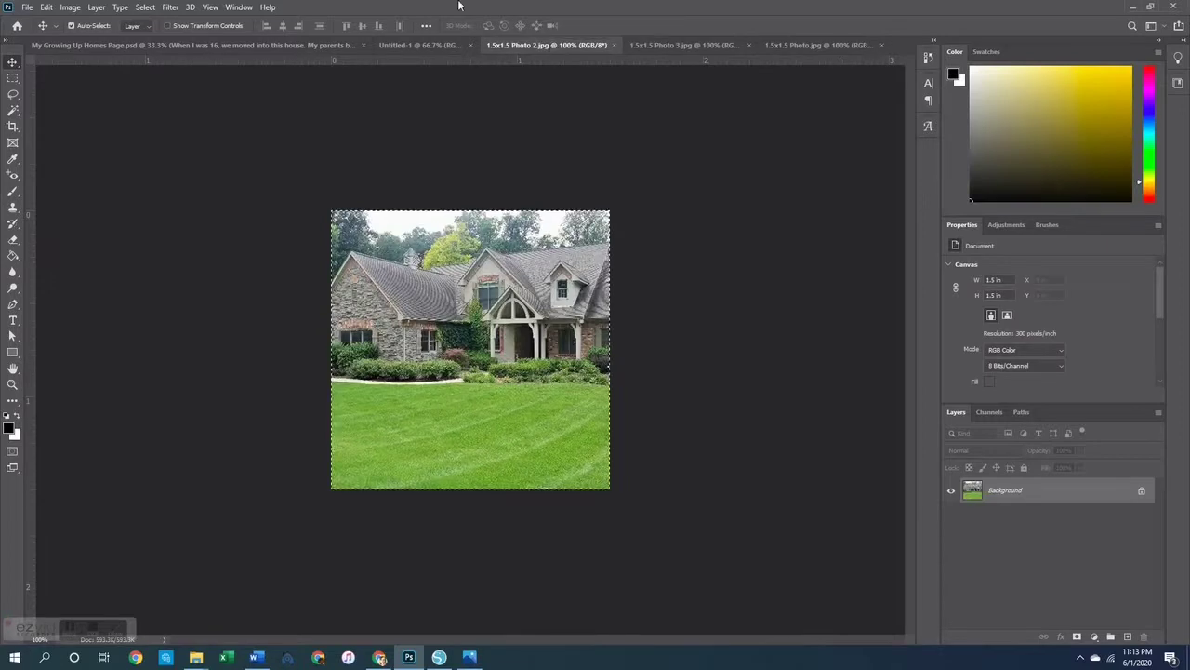
click(403, 45)
key(ctrl+v)
drag(518, 294, 266, 168)
- Copy the whole of 1.5x1.5 Photo 3.jpg into the 6 x 4 inch document and align it beside the first photo
click(679, 46)
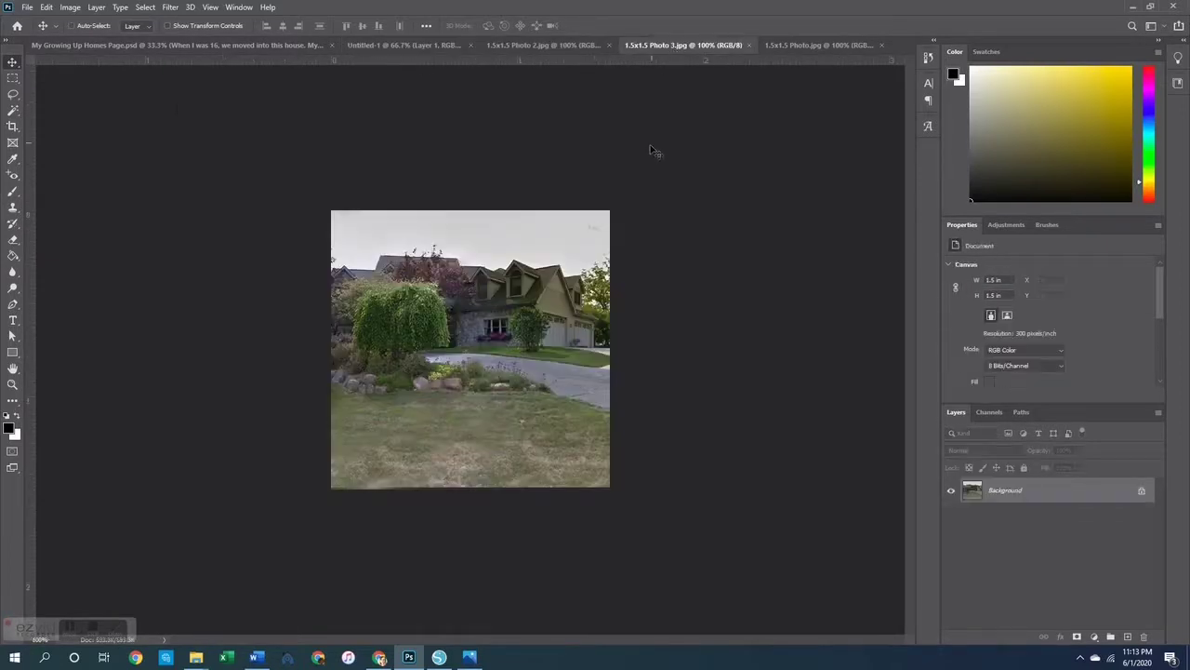
key(ctrl+a)
key(ctrl+c)
click(404, 45)
key(ctrl+v)
drag(419, 344, 389, 219)
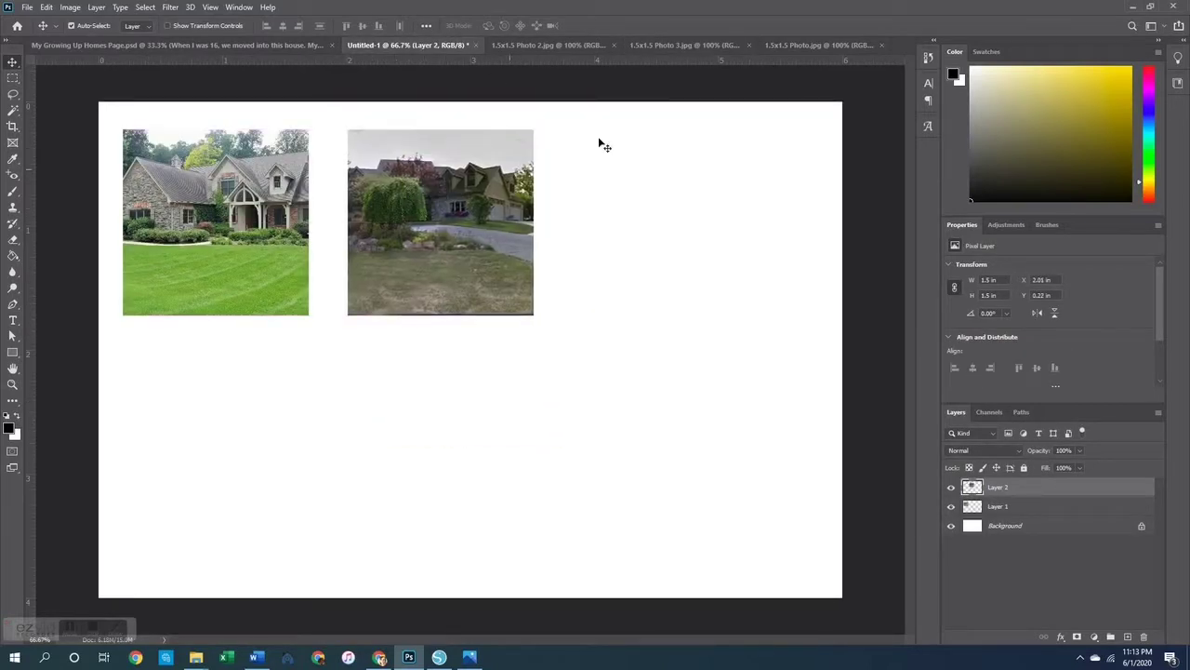
- Copy the whole of 1.5x1.5 Photo.jpg into the 6 x 4 inch document as the third photo in the row
click(791, 45)
key(ctrl+a)
key(ctrl+c)
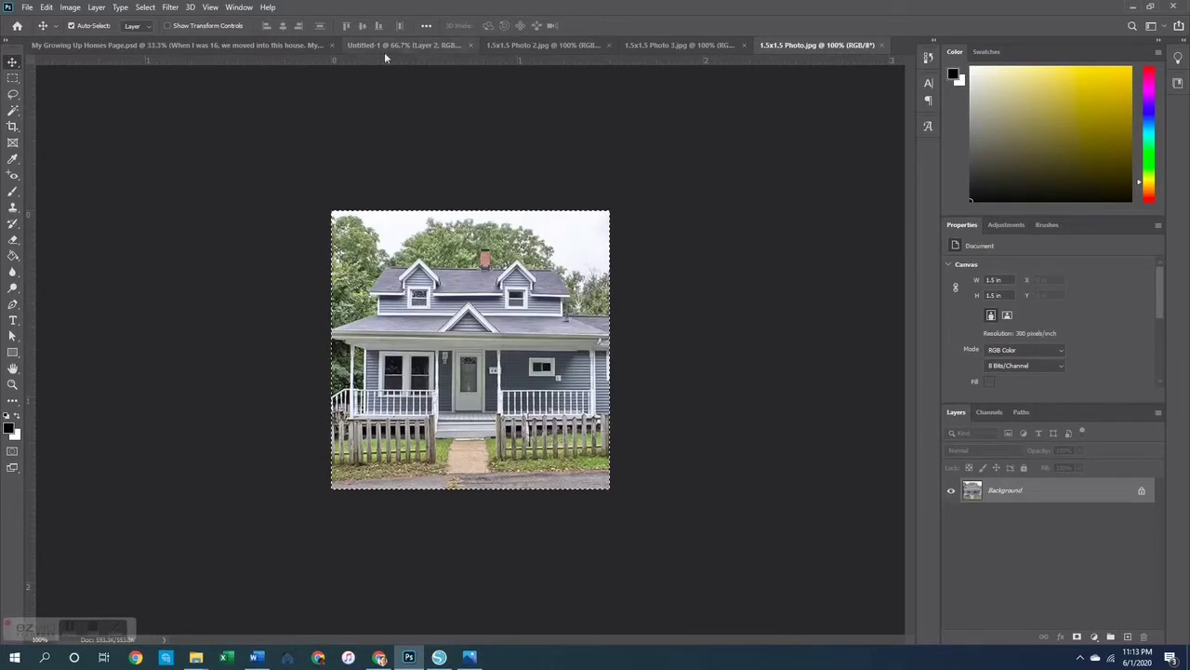
click(407, 45)
key(ctrl+v)
drag(446, 334, 632, 213)
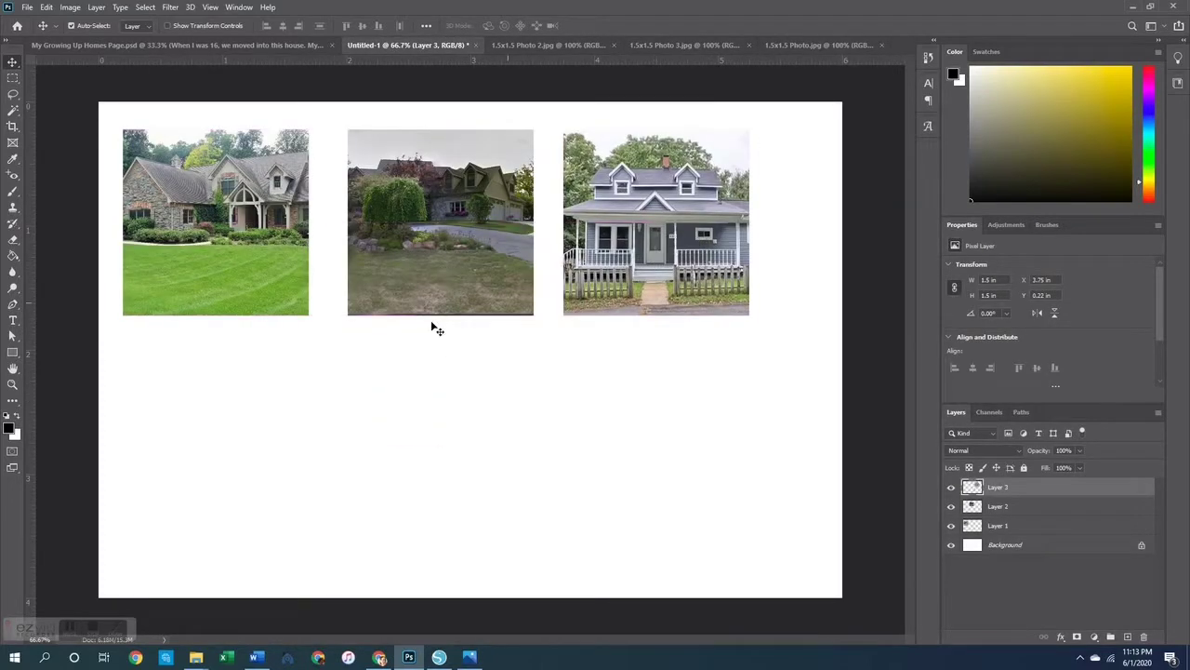
- Close the three original 1.5x1.5 photo files
click(614, 45)
click(689, 45)
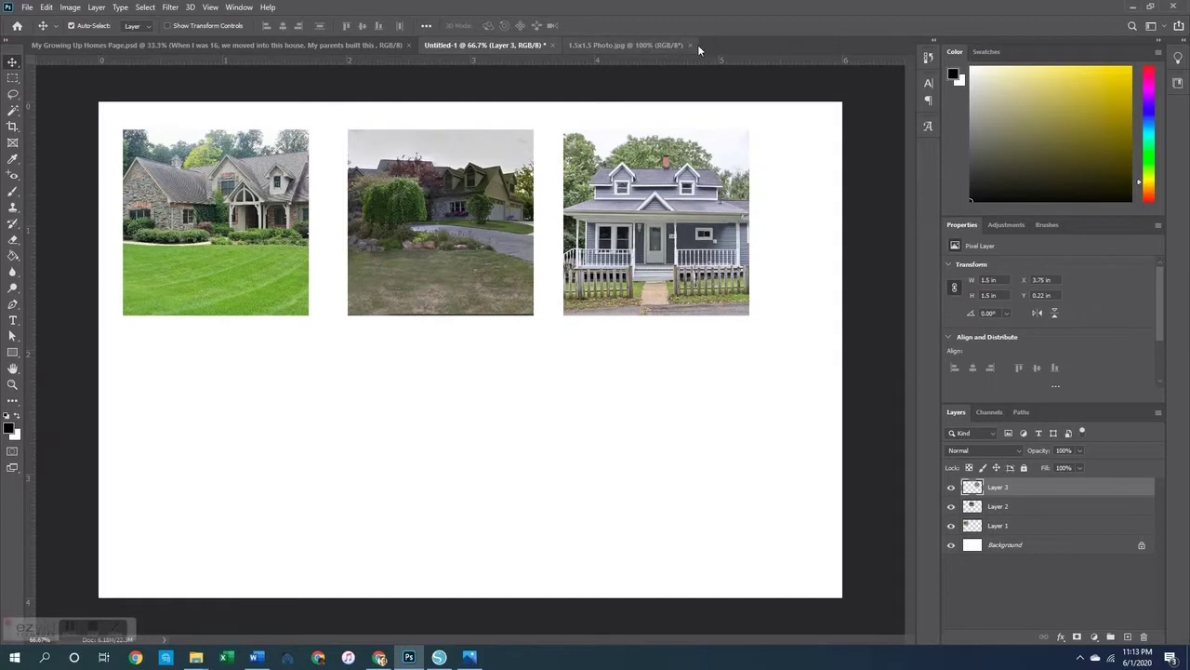
click(692, 45)
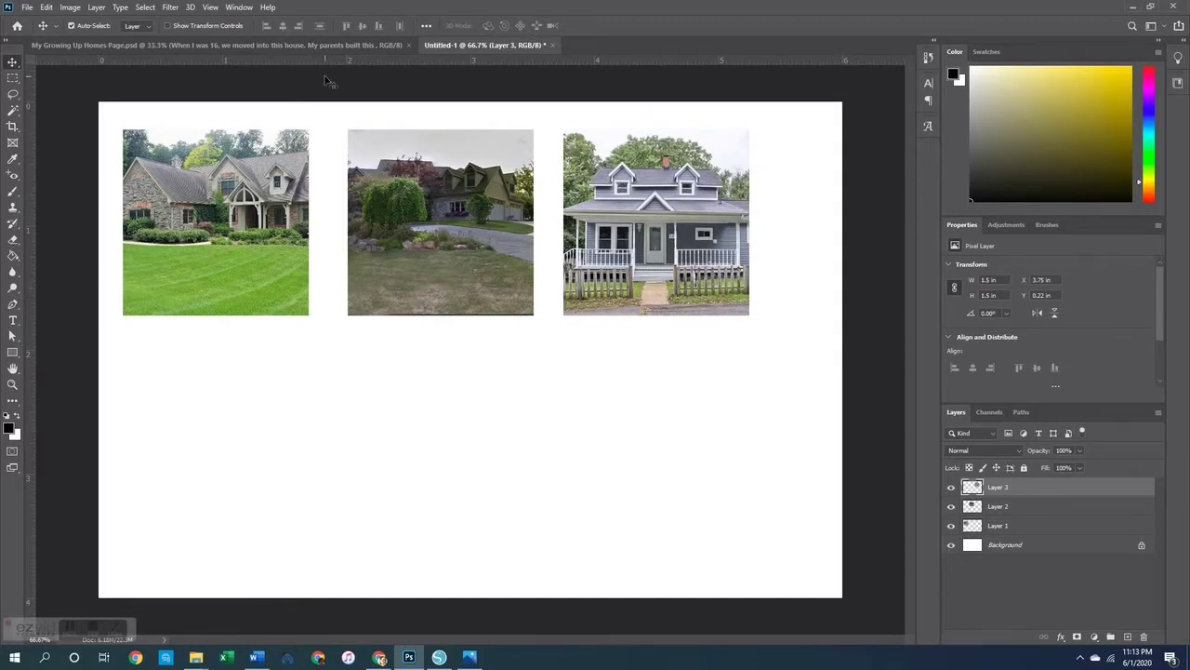
- Create a new portrait document of 6.875 x 8.25 inches at 300 ppi in RGB Color
click(331, 46)
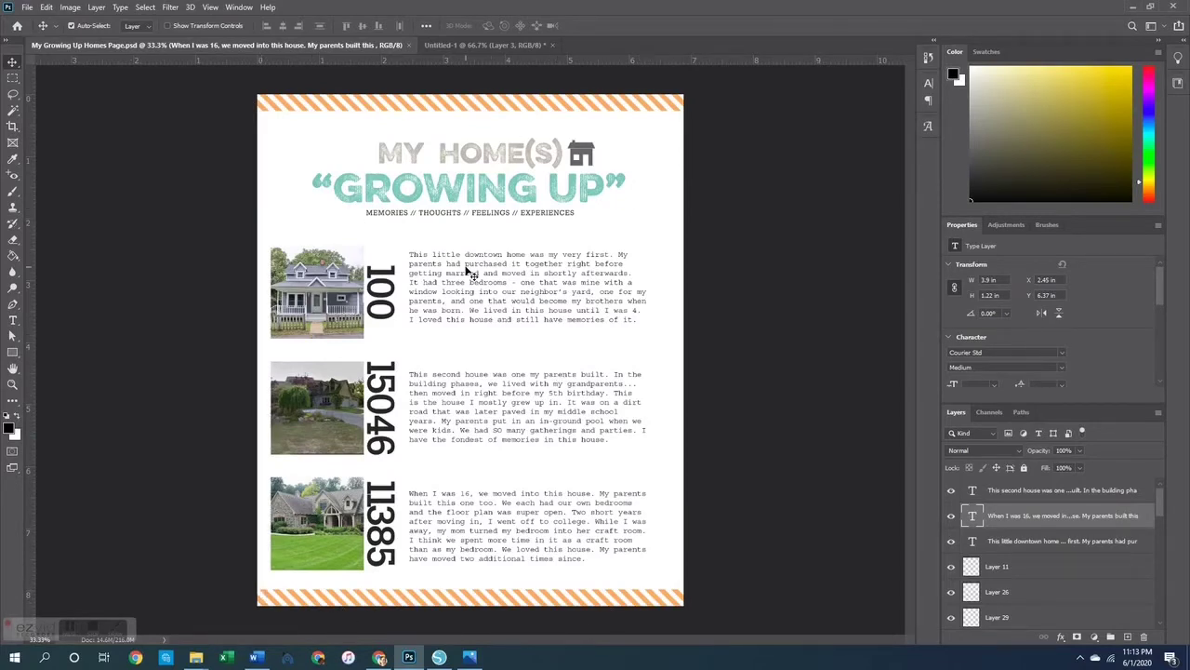
key(ctrl+n)
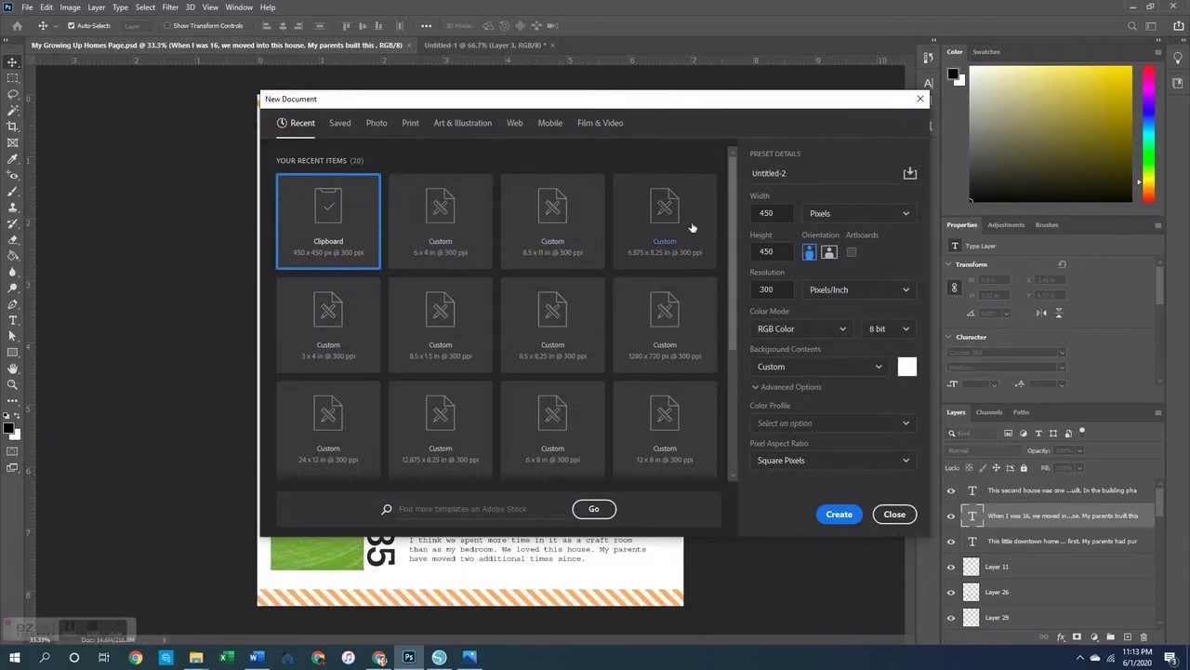
click(651, 237)
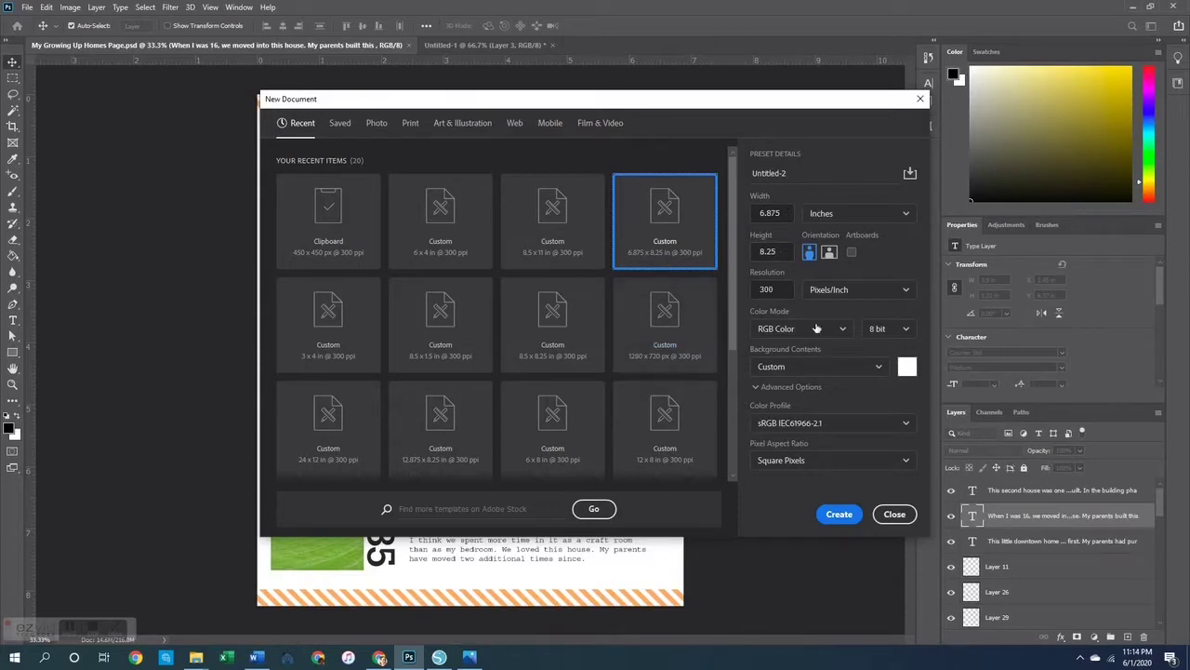
click(839, 513)
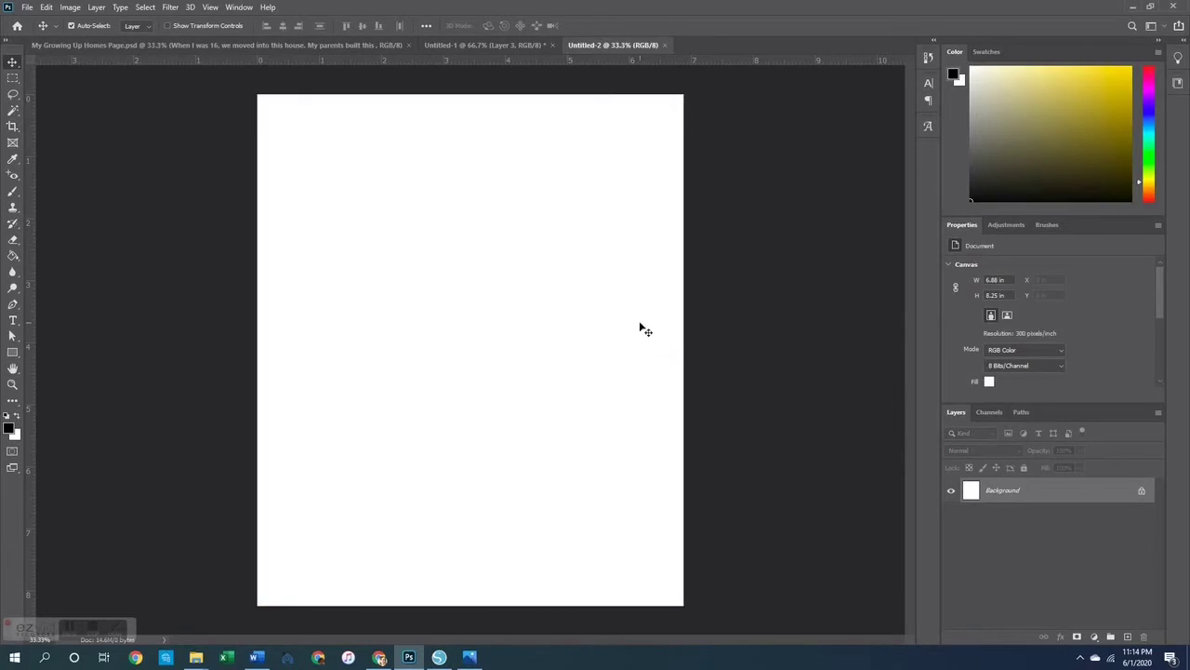
- Check the finished homes page for reference and open AEdwards_IfTheseWallsCould.png from the My Growing Up Homes folder
click(232, 48)
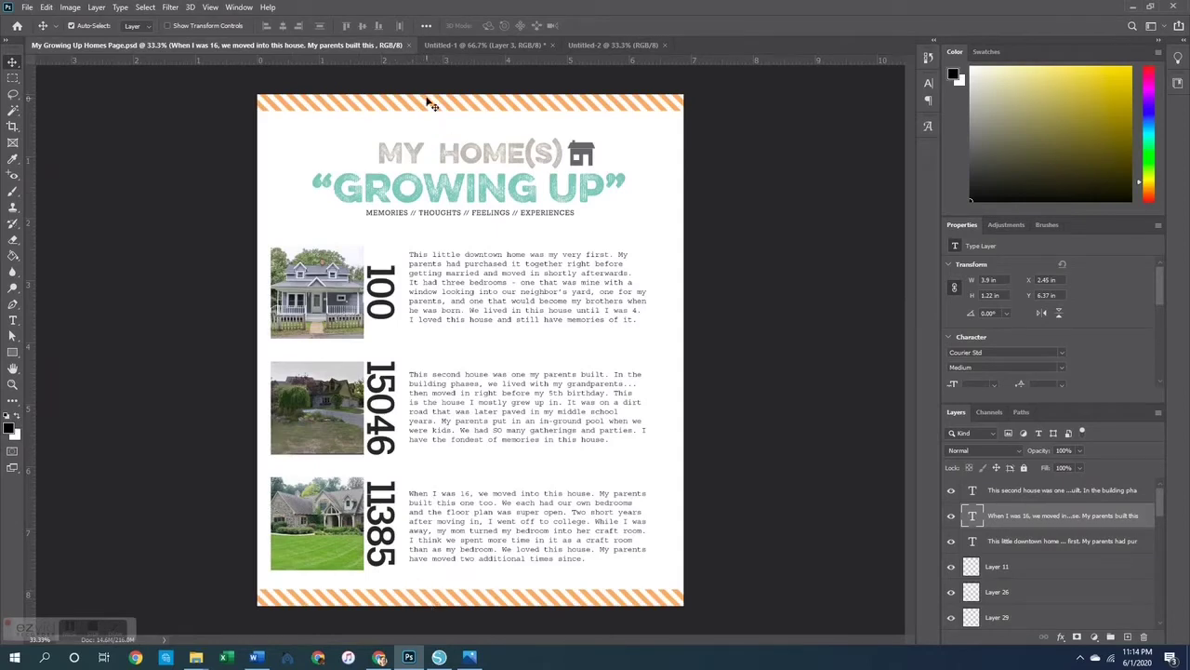
click(595, 44)
key(ctrl+o)
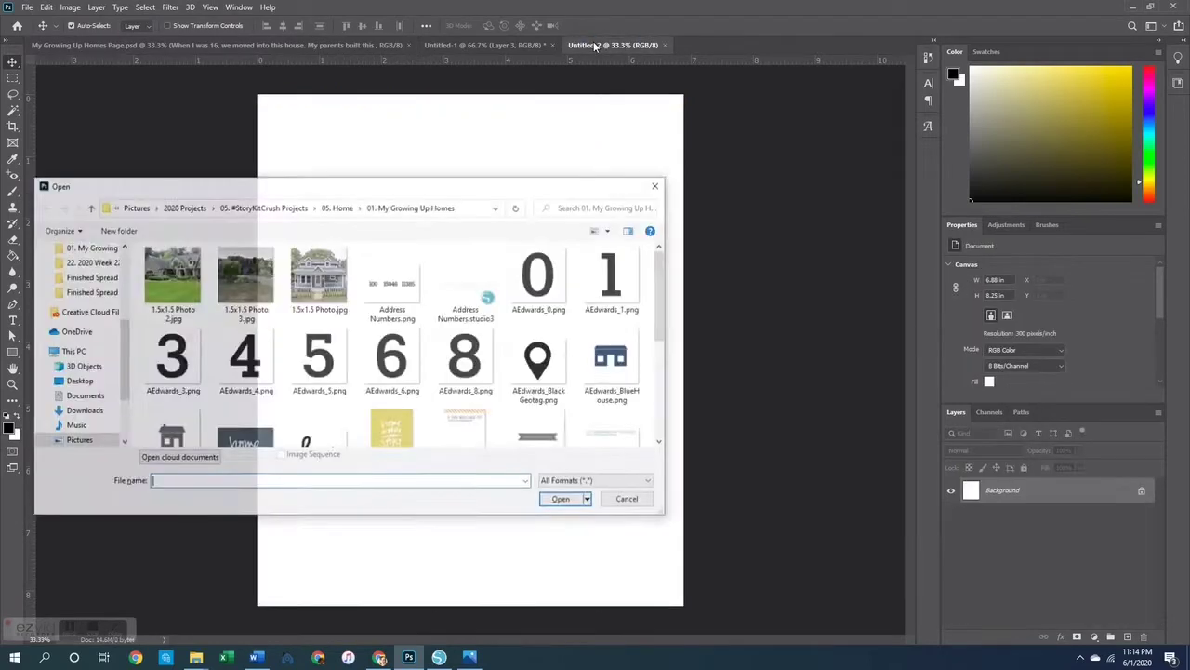
scroll(483, 402, down, 1)
double_click(468, 398)
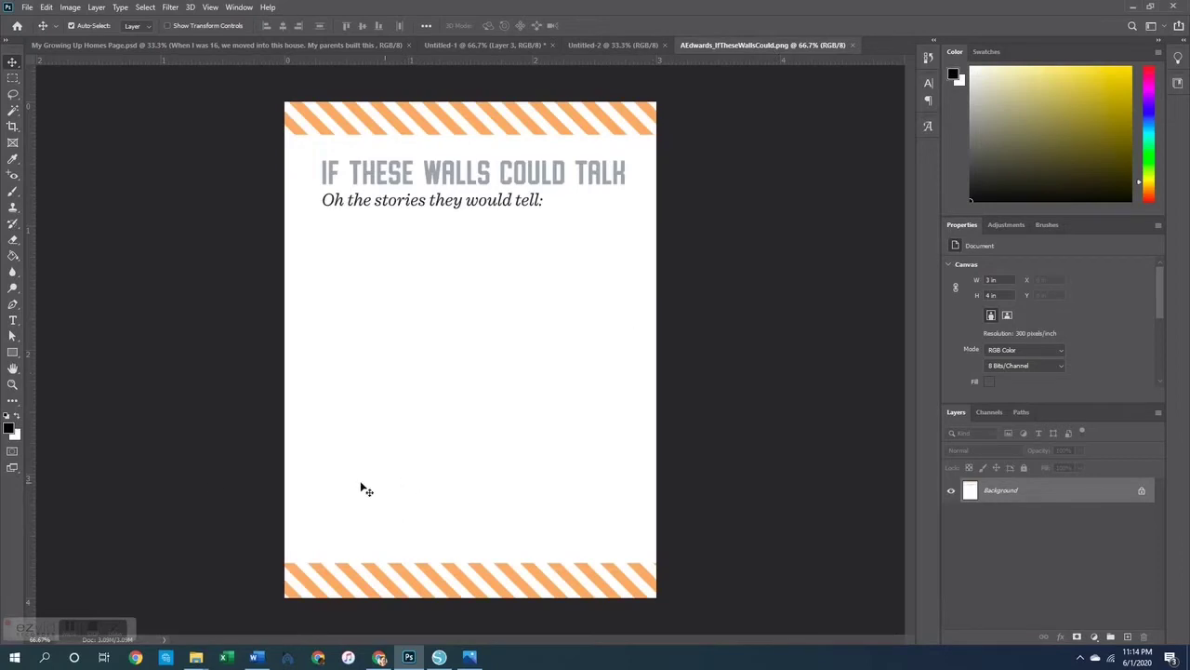
- Select the orange striped band along the card's top edge and cut it onto its own layer
click(13, 79)
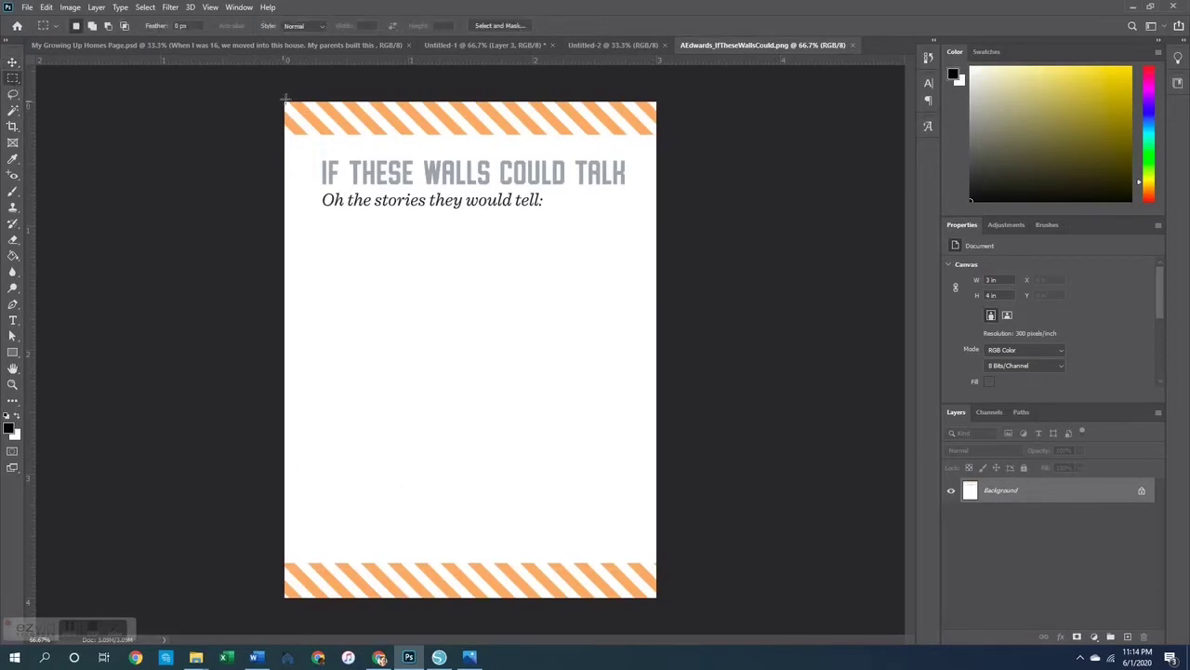
drag(285, 101, 673, 133)
right_click(494, 125)
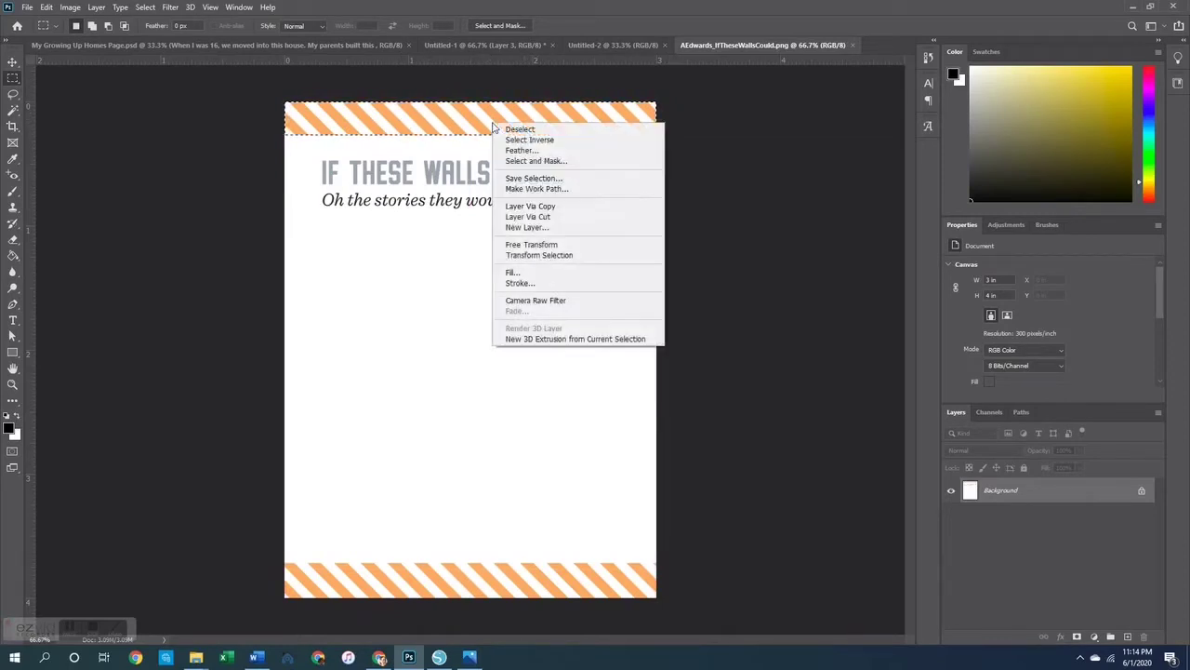
click(569, 219)
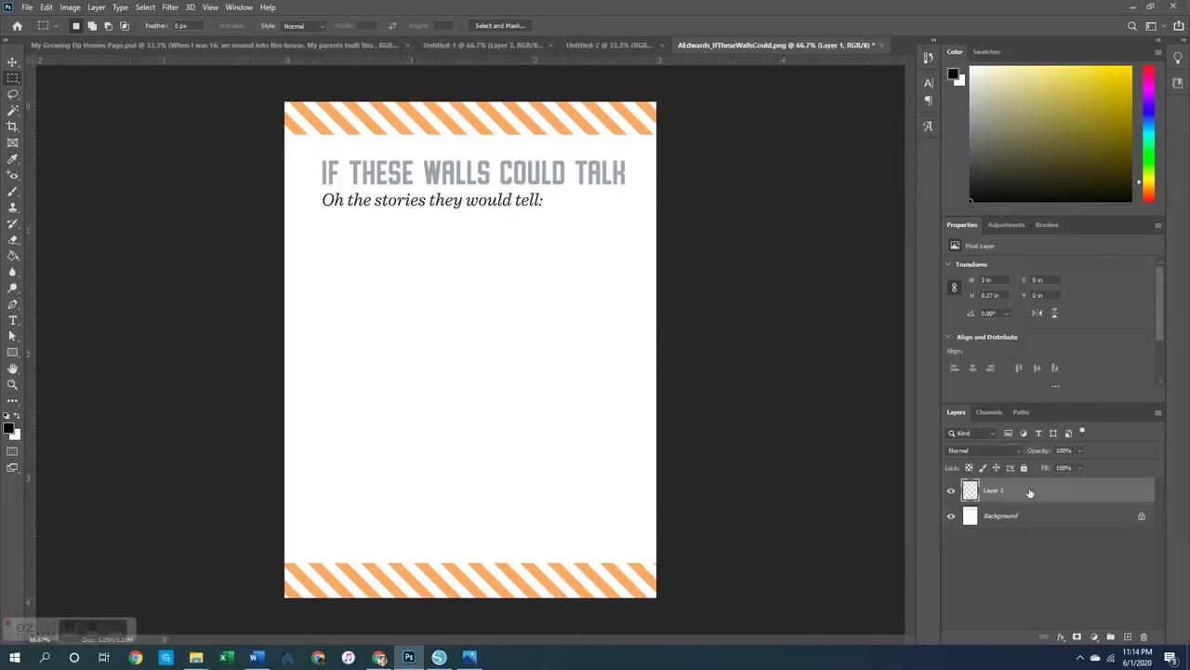
- Paste the striped band into the blank 6.875 x 8.25 inch page and line up two copies along the top edge from the left corner
click(523, 45)
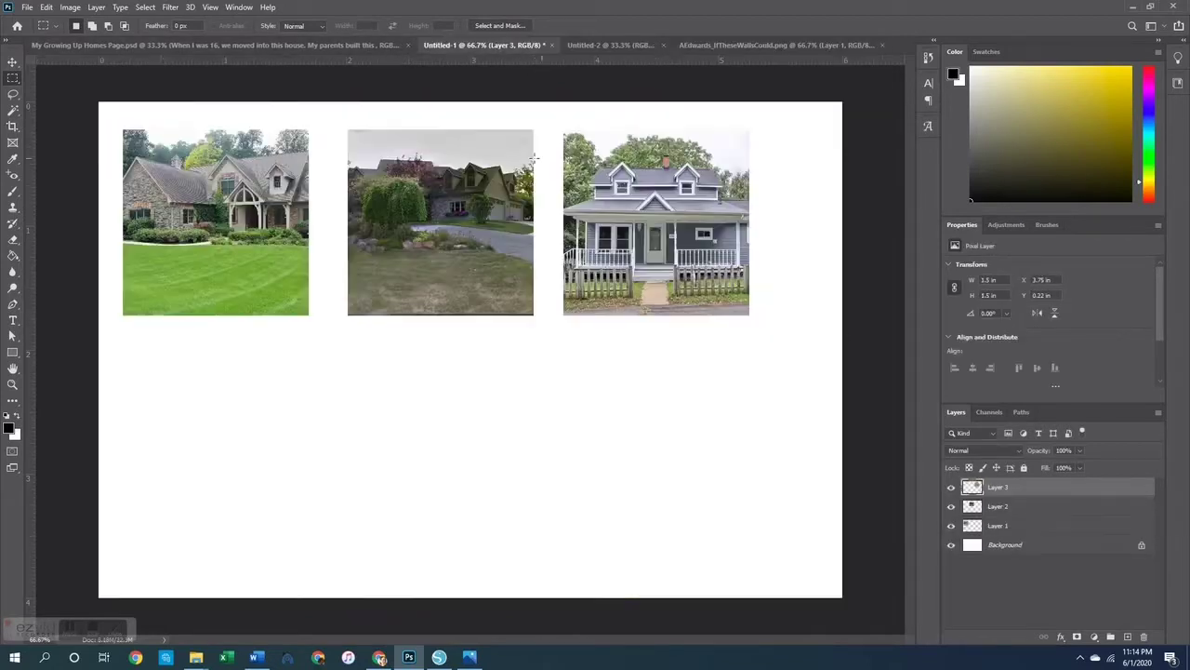
click(618, 44)
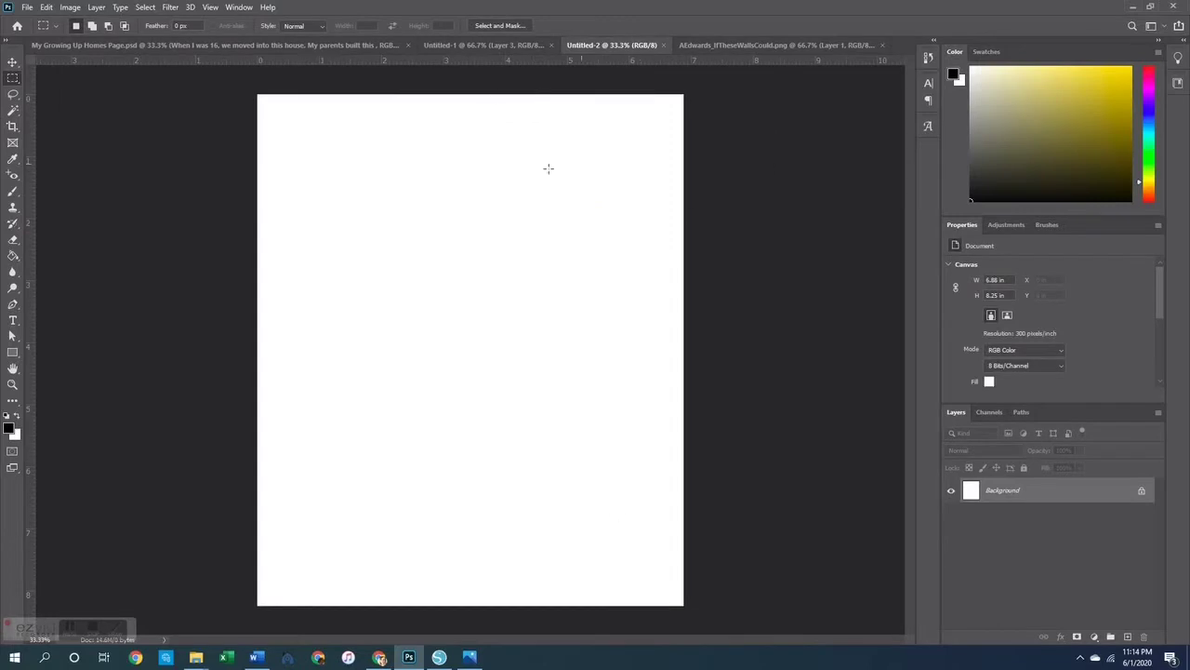
key(ctrl+v)
click(12, 62)
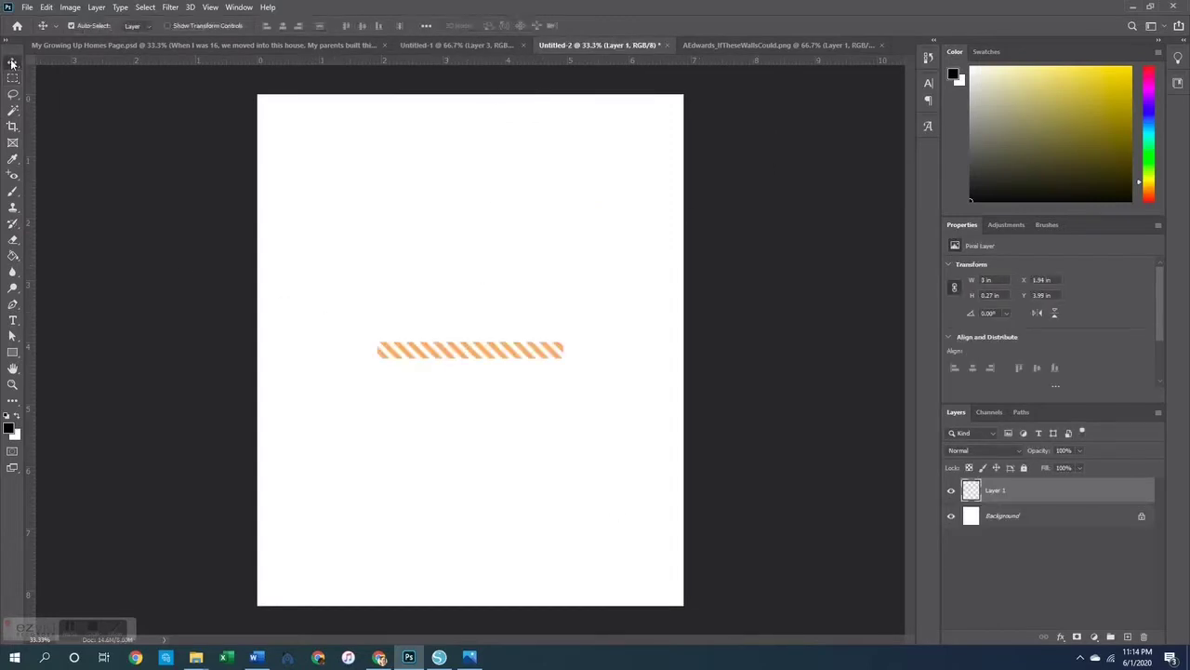
drag(455, 345, 476, 54)
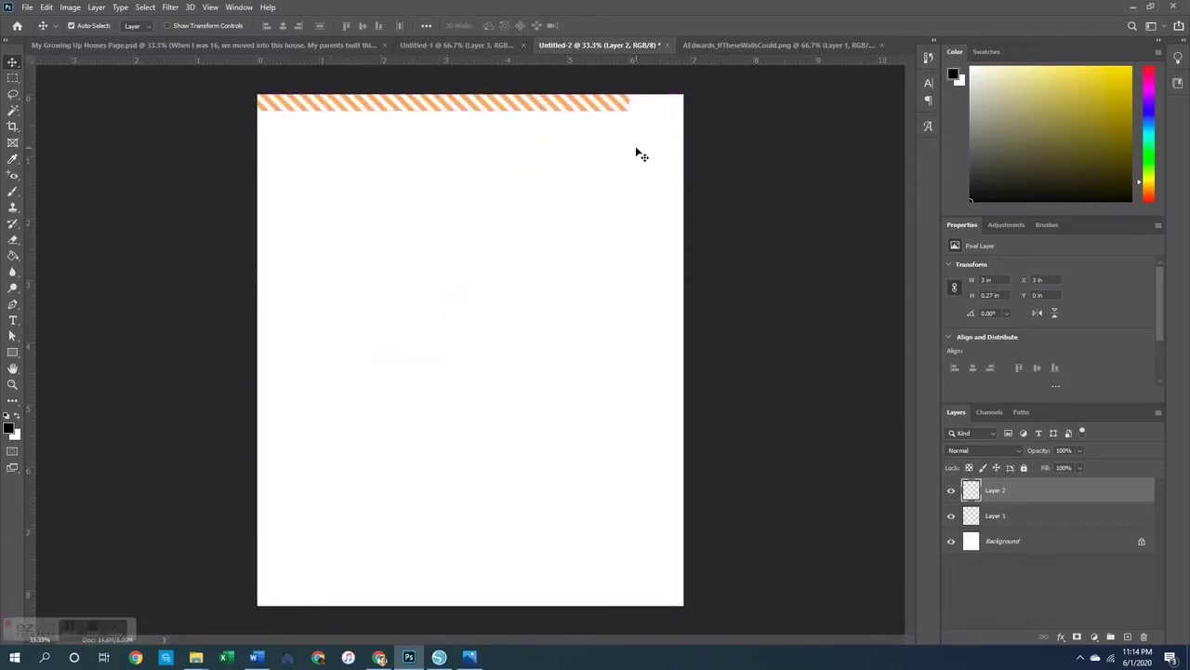
- Paste a third copy of the striped band to complete the border across the page's top edge
click(555, 181)
click(465, 104)
key(ctrl+v)
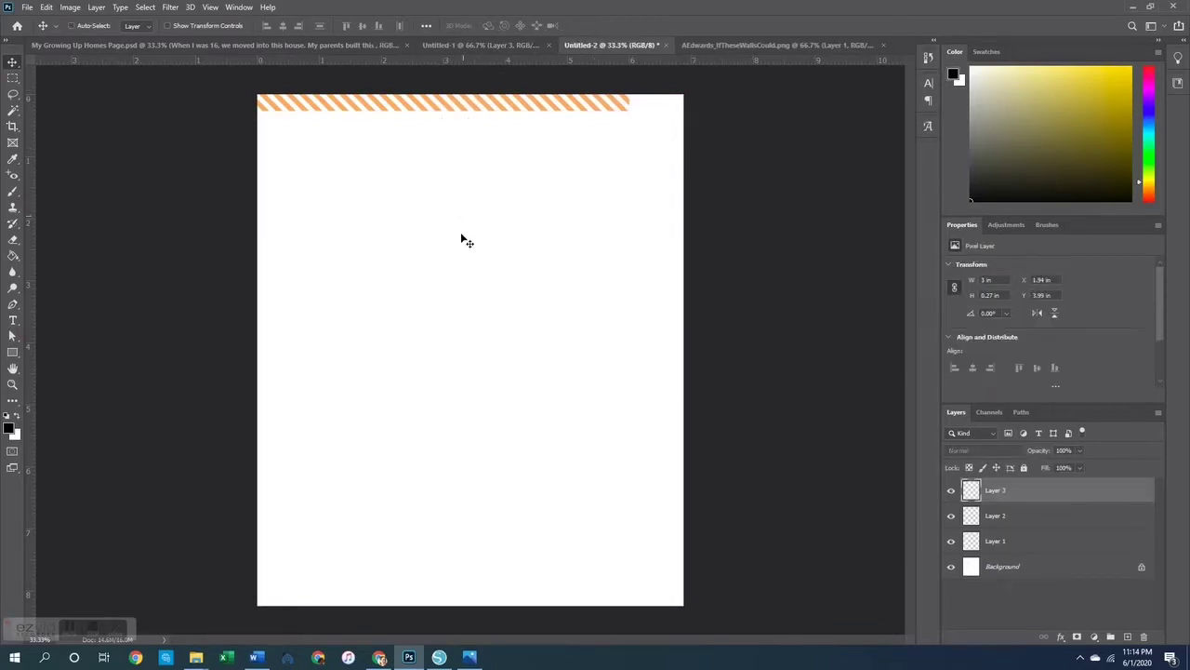
drag(399, 353, 674, 109)
click(540, 279)
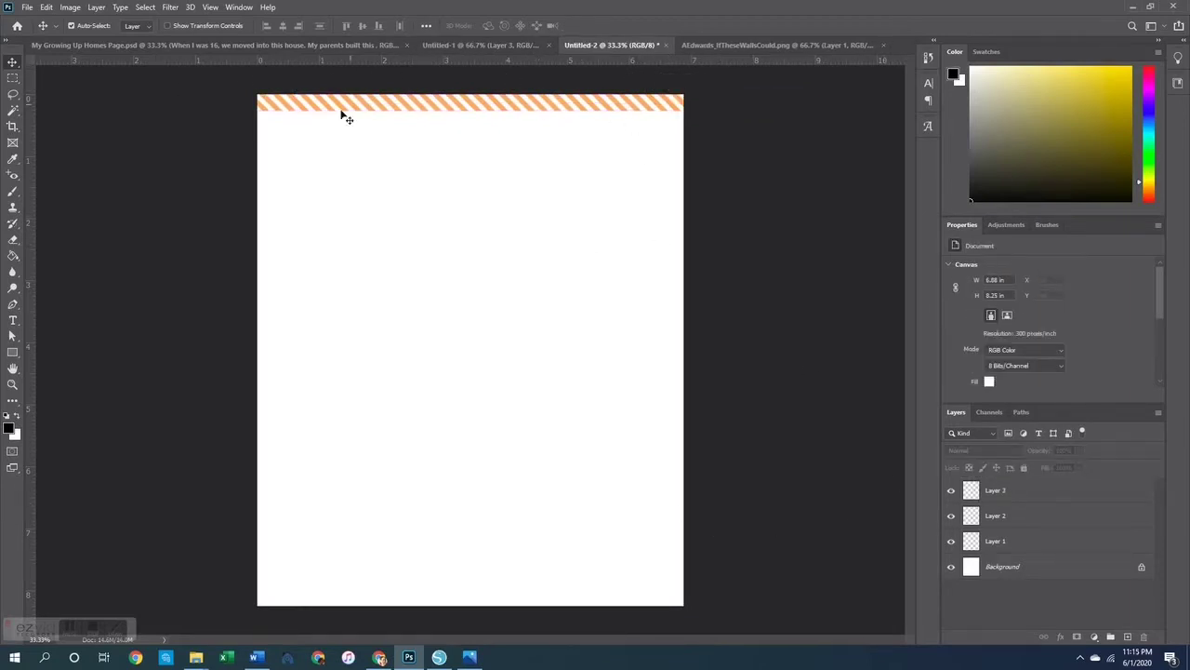
- Merge the three striped band layers into one and shift the merged border about 0.85 inches left along the top edge
click(1013, 493)
shift+click(1011, 517)
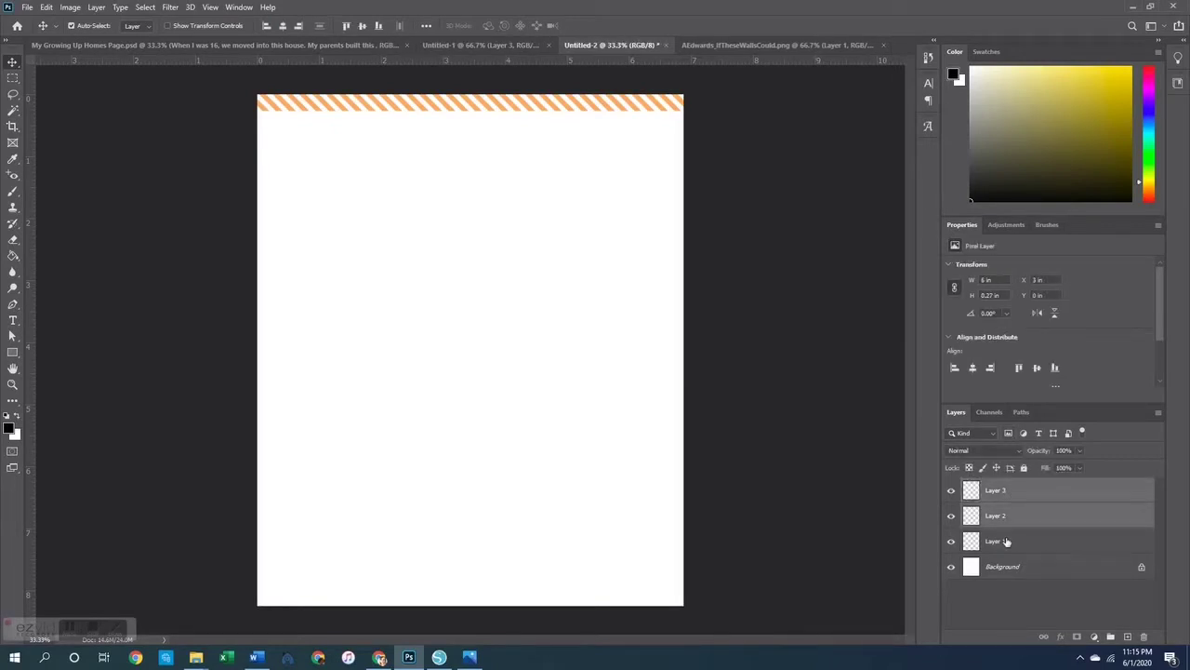
shift+click(1006, 541)
right_click(1006, 518)
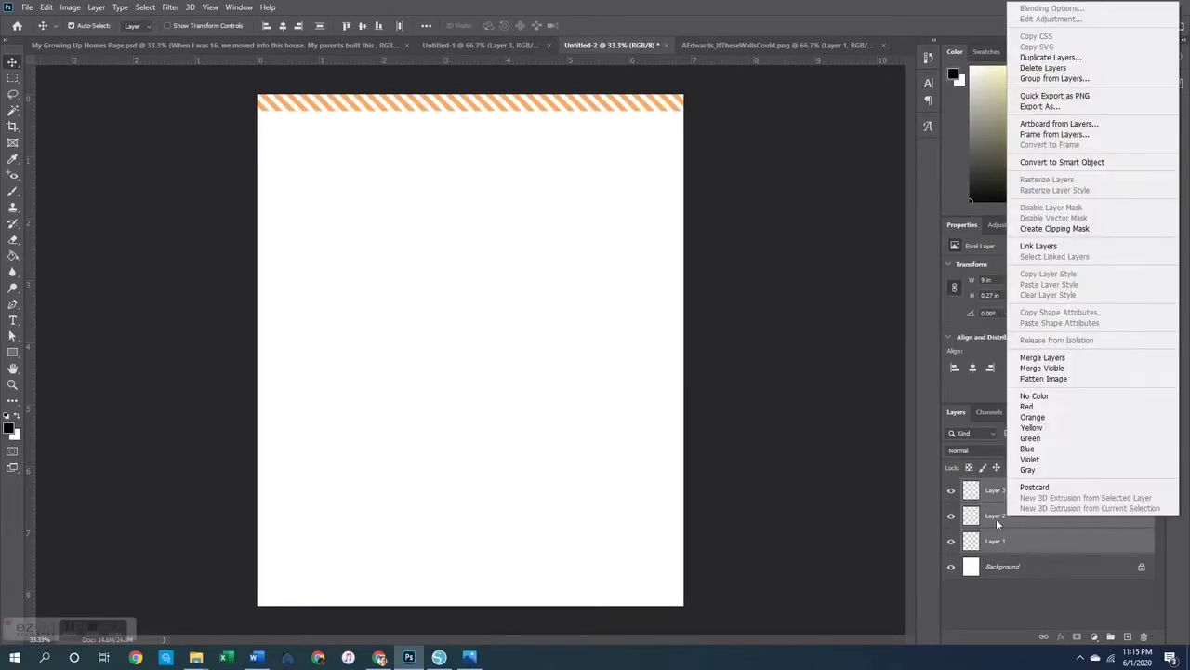
click(1046, 357)
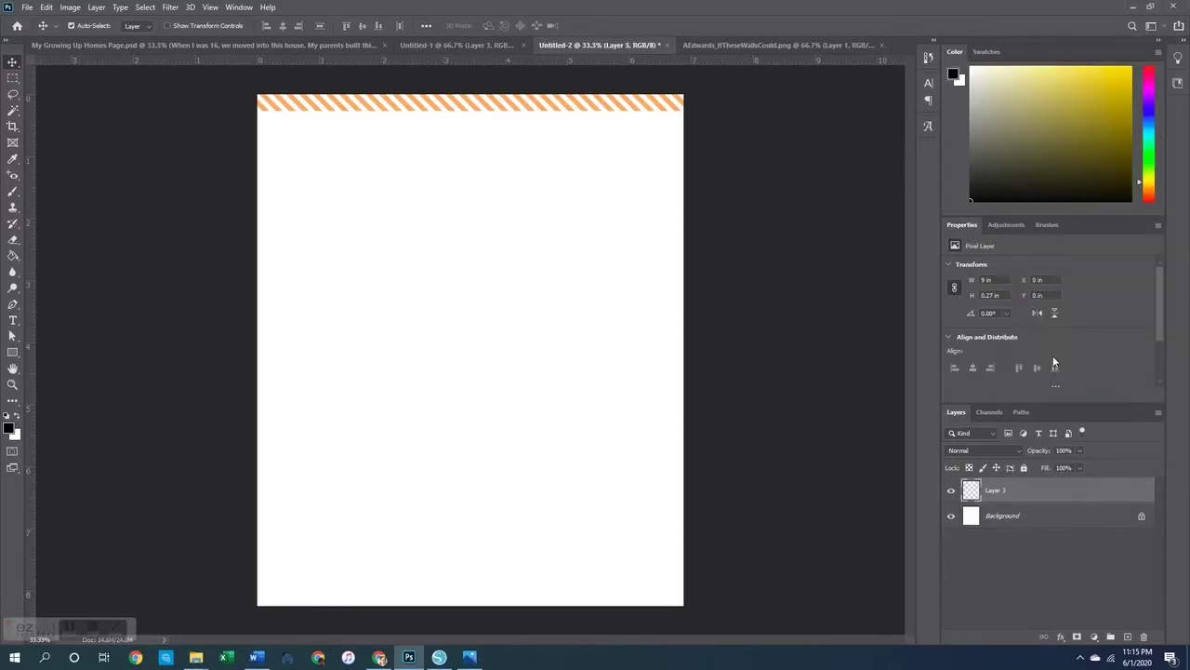
drag(519, 105, 467, 101)
- Add a copy of the merged striped border and align it with the page's bottom edge
key(ctrl+shift+alt+n)
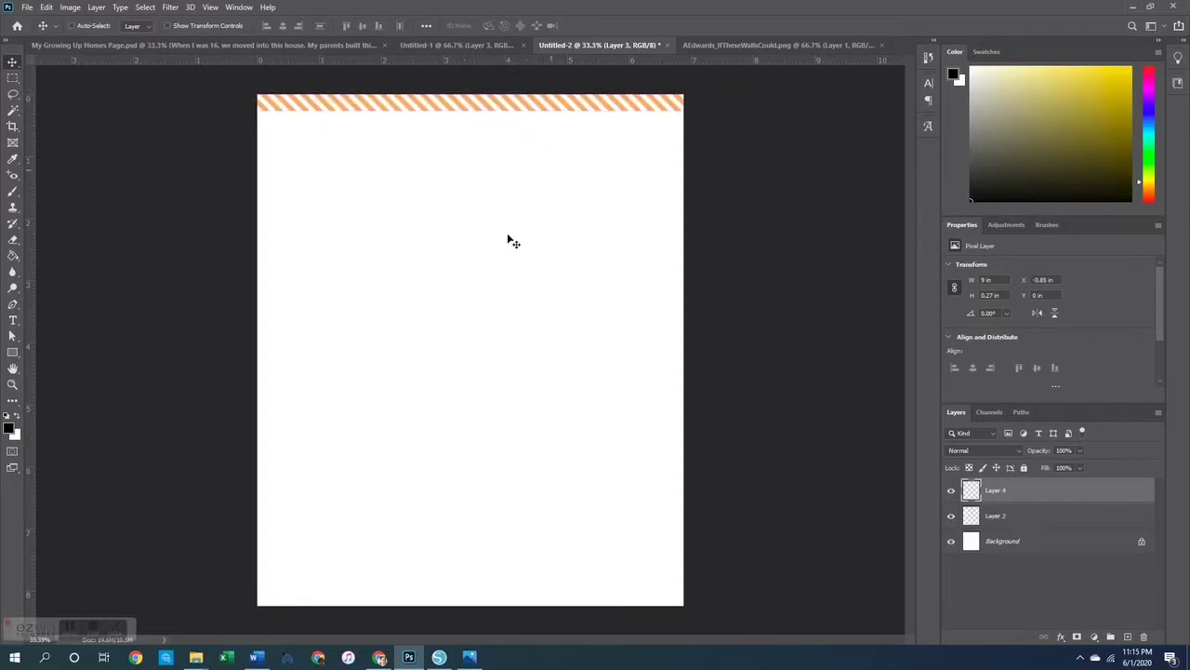
key(ctrl+v)
drag(502, 353, 497, 604)
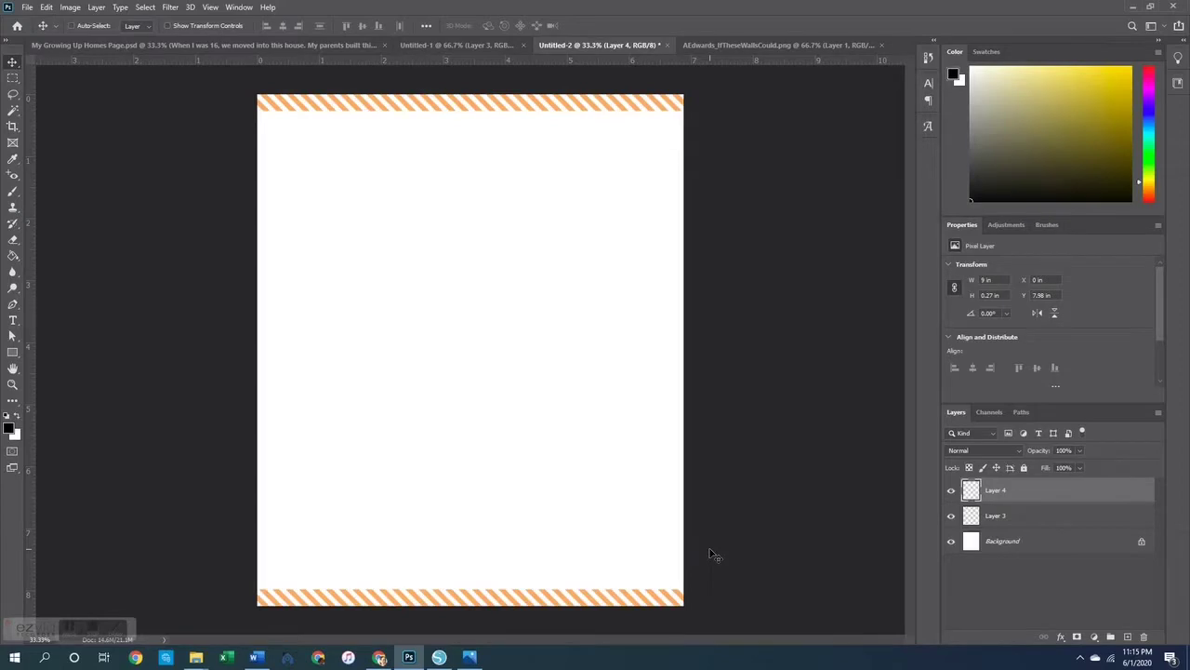
- Create a blank 8.5 x 11 inch document and close AEdwards_IfTheseWallsCould.png without saving its changes
key(ctrl+n)
double_click(675, 240)
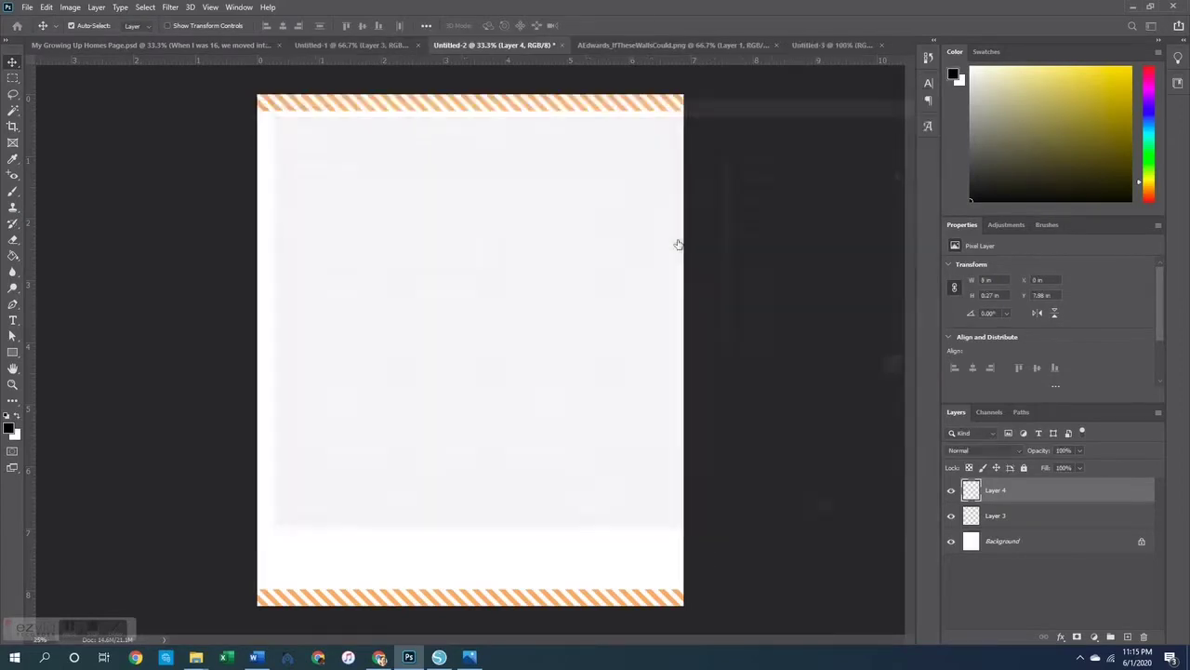
click(725, 45)
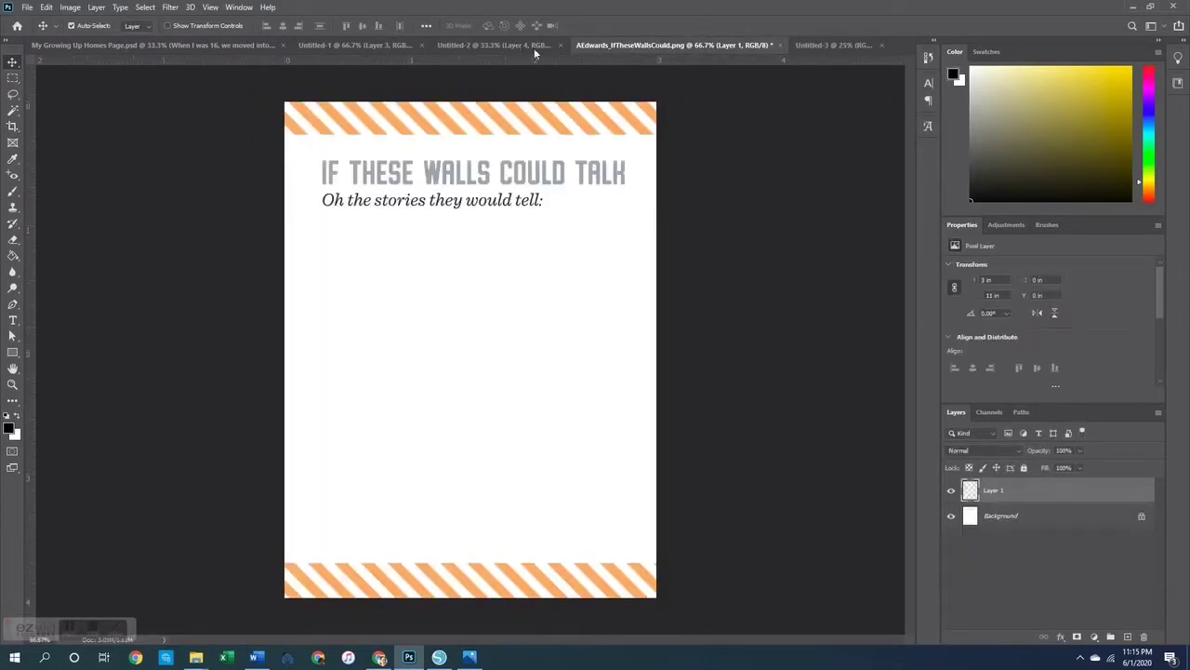
click(781, 46)
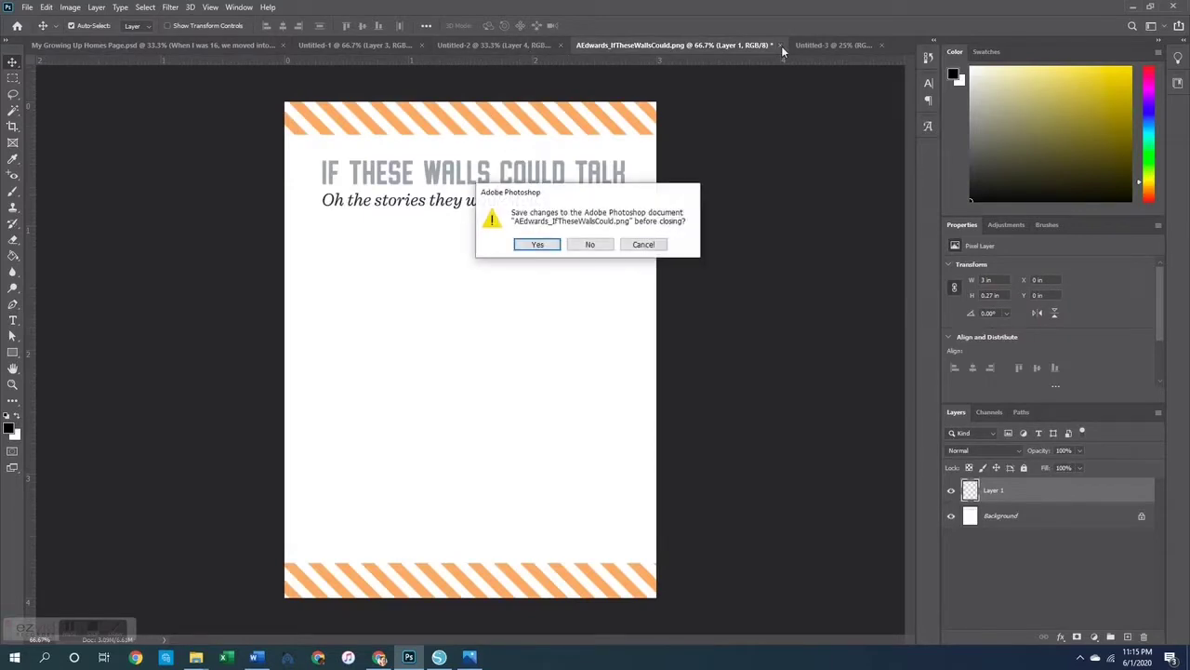
key(n)
- Copy the top striped border from the 6.875 x 8.25 inch page into the 8.5 x 11 inch document and stack two copies near its top edge
click(614, 45)
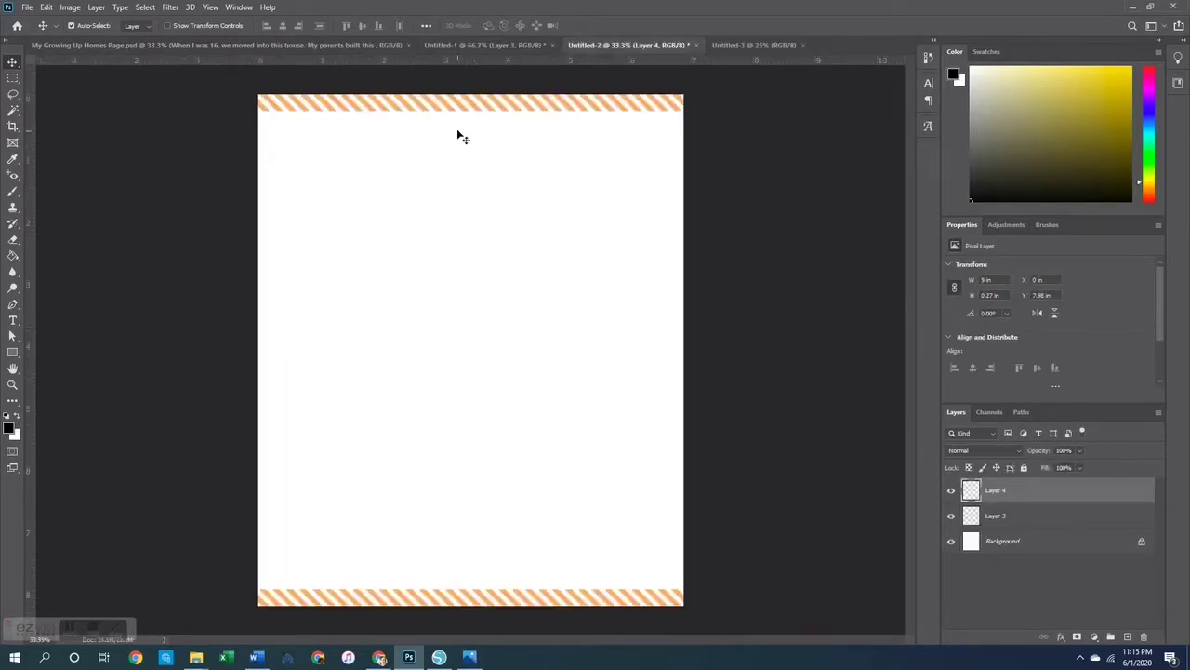
click(475, 107)
drag(475, 110, 545, 154)
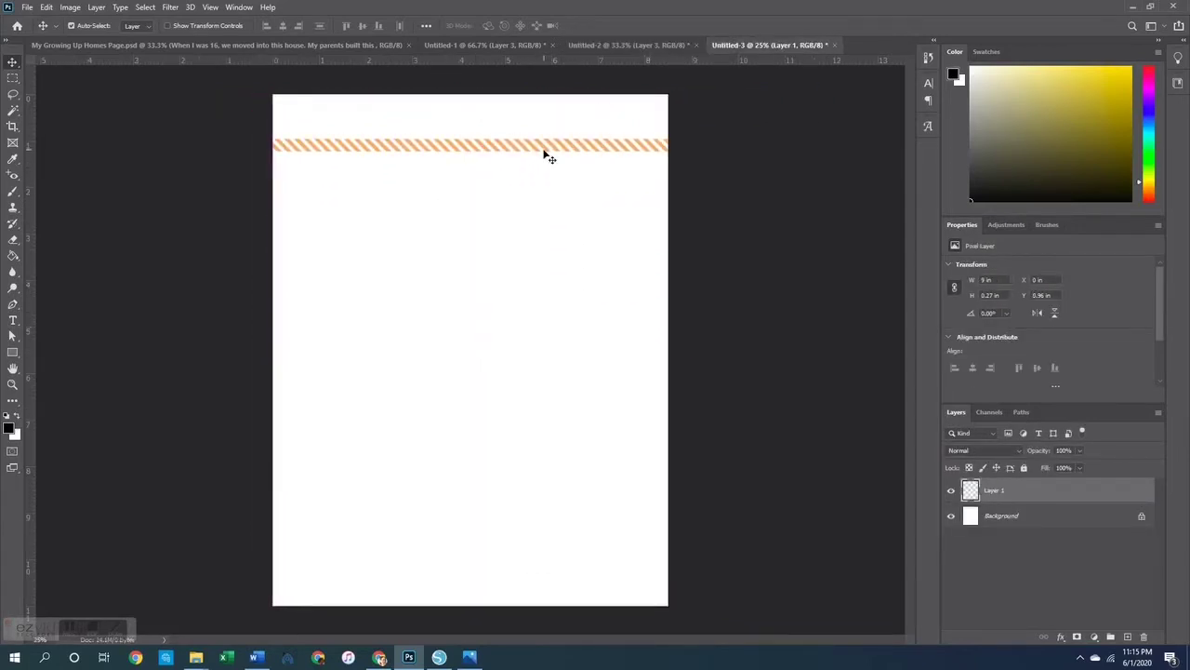
key(ctrl+c)
key(ctrl+v)
drag(487, 354, 465, 137)
click(472, 153)
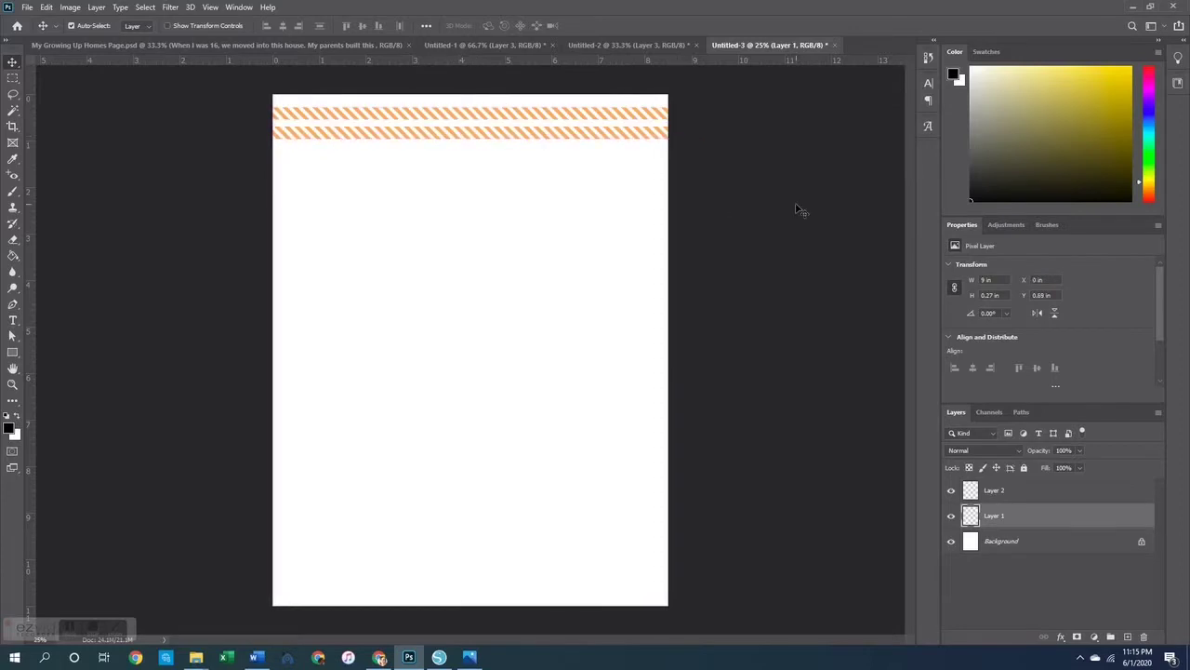
- Check the finished Growing Up Homes page for reference and open the title card AEdwards_MyGrowingUpHomes.png
click(602, 43)
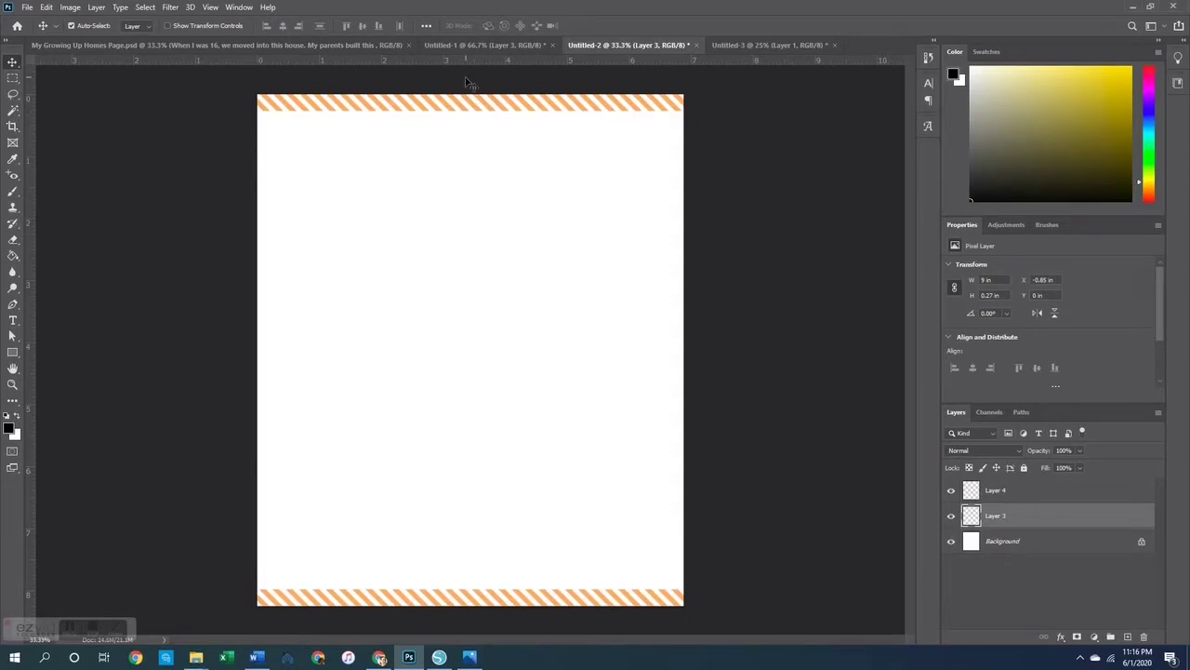
click(281, 44)
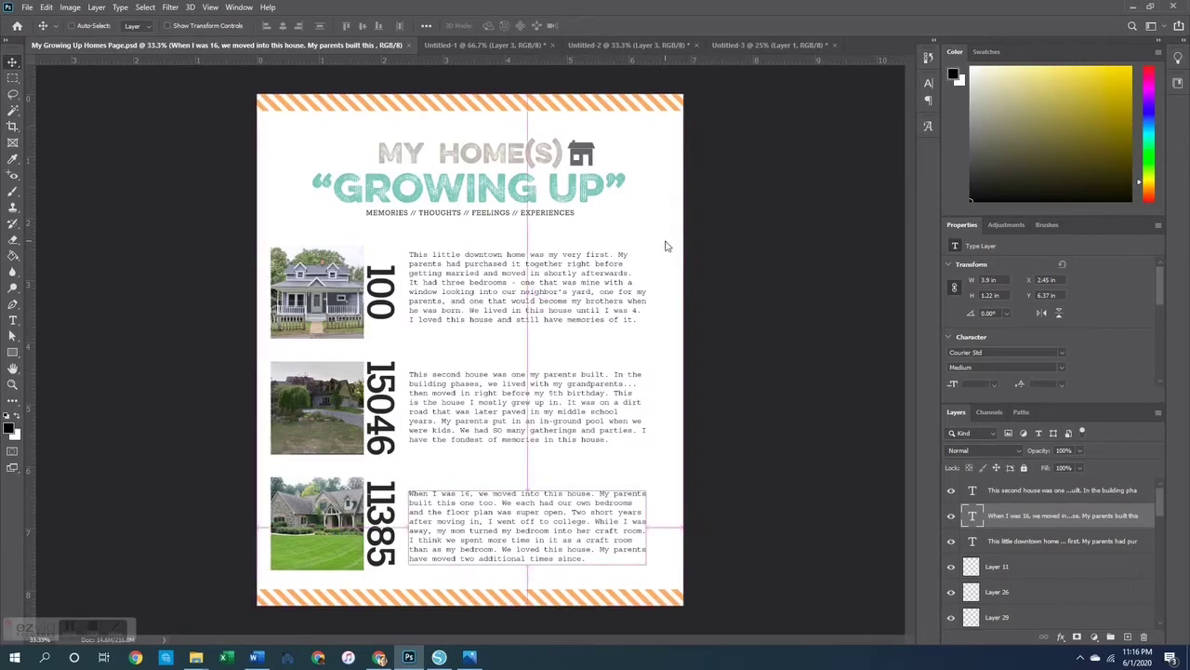
key(ctrl+o)
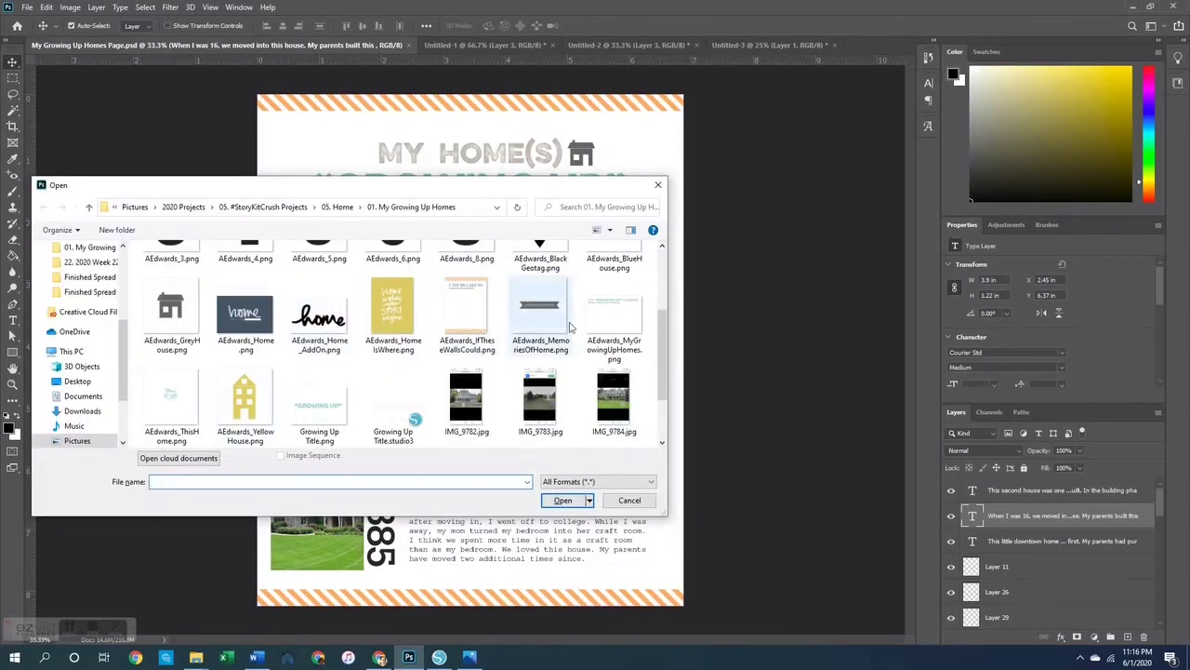
double_click(609, 327)
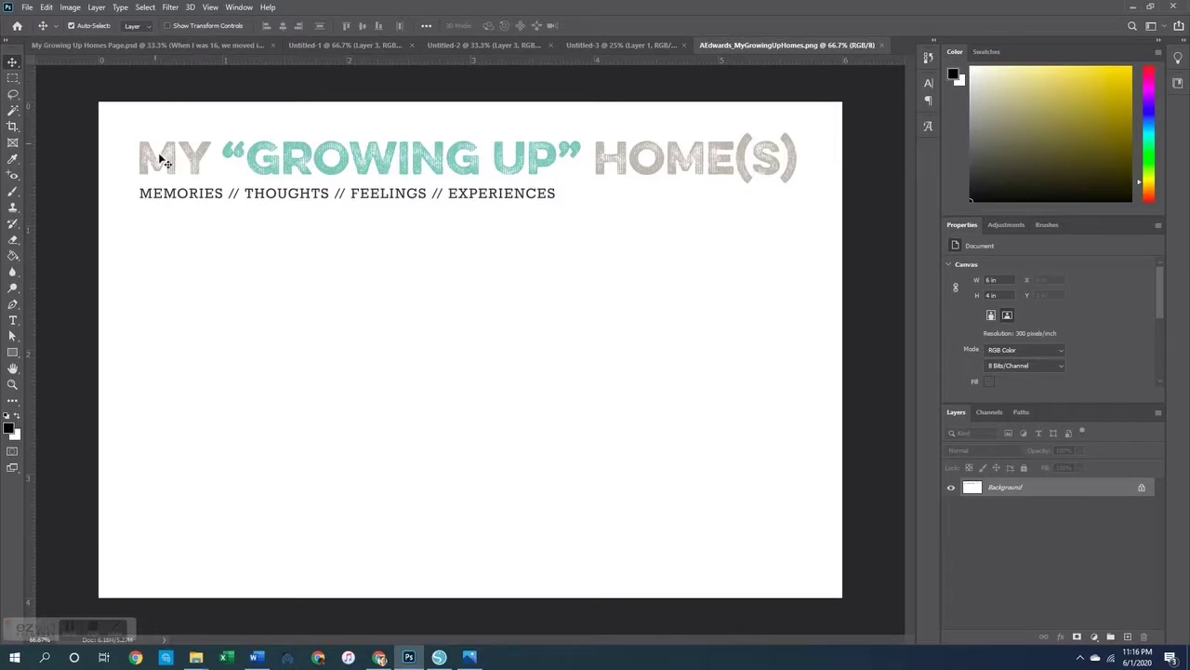
- Cut the word "MY" from the title card's background onto its own layer
click(13, 79)
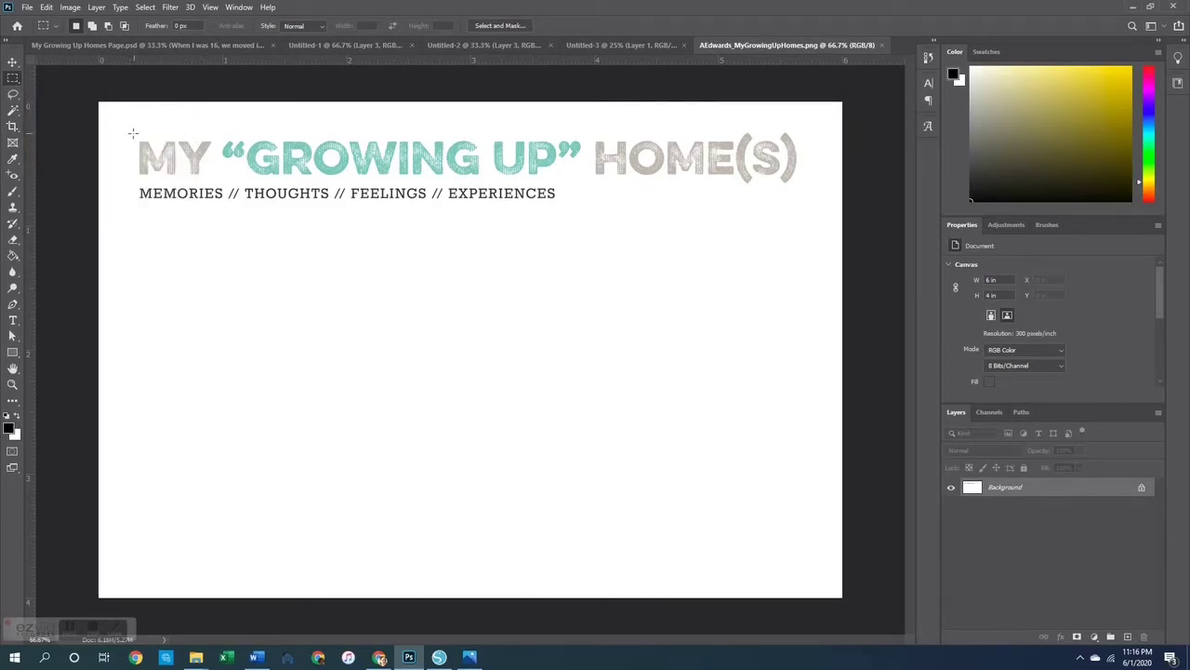
drag(133, 133, 209, 178)
right_click(190, 160)
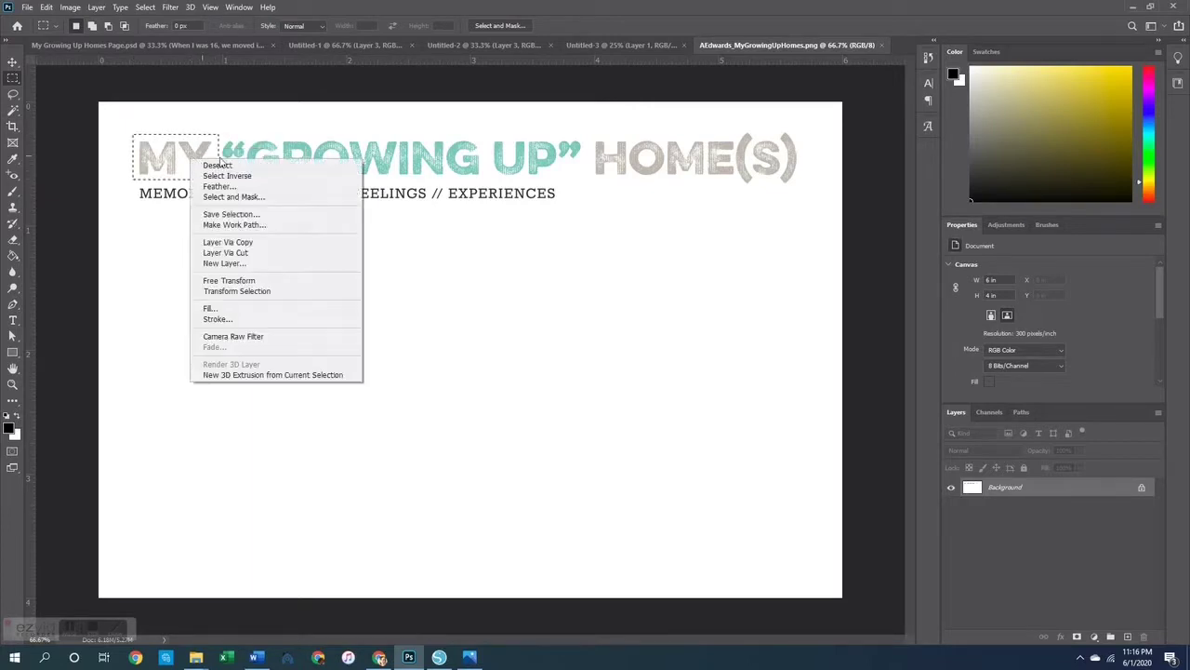
click(243, 253)
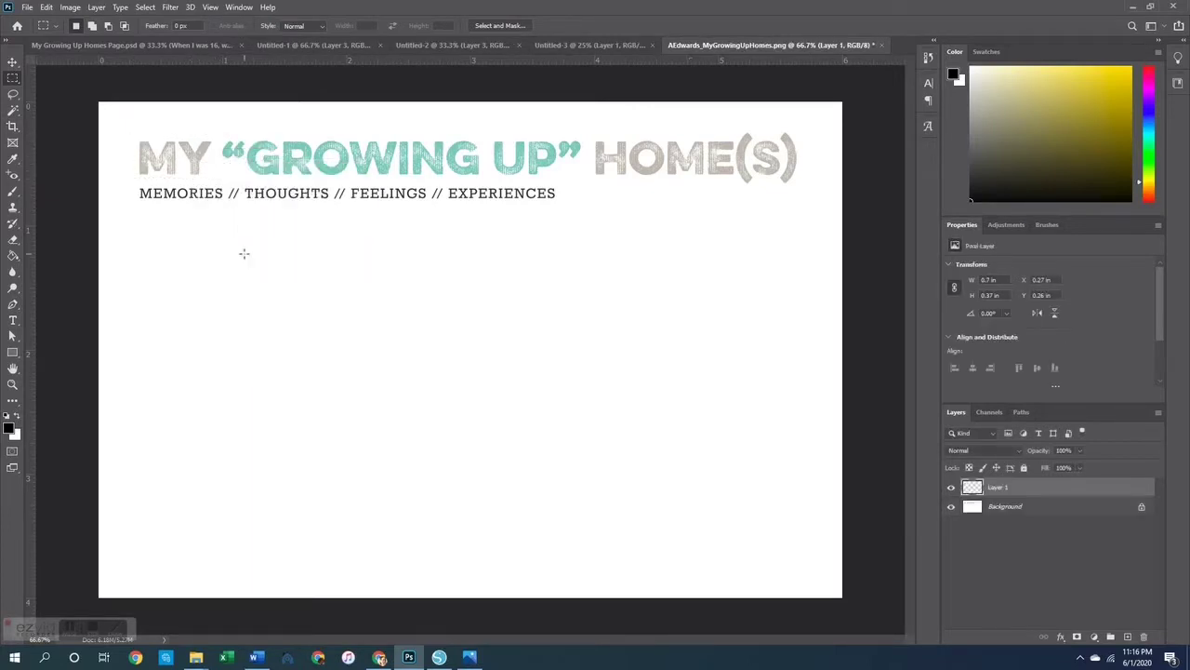
- Cut the teal "GROWING UP" wording, including its quotation marks, from the background onto its own layer
click(1007, 514)
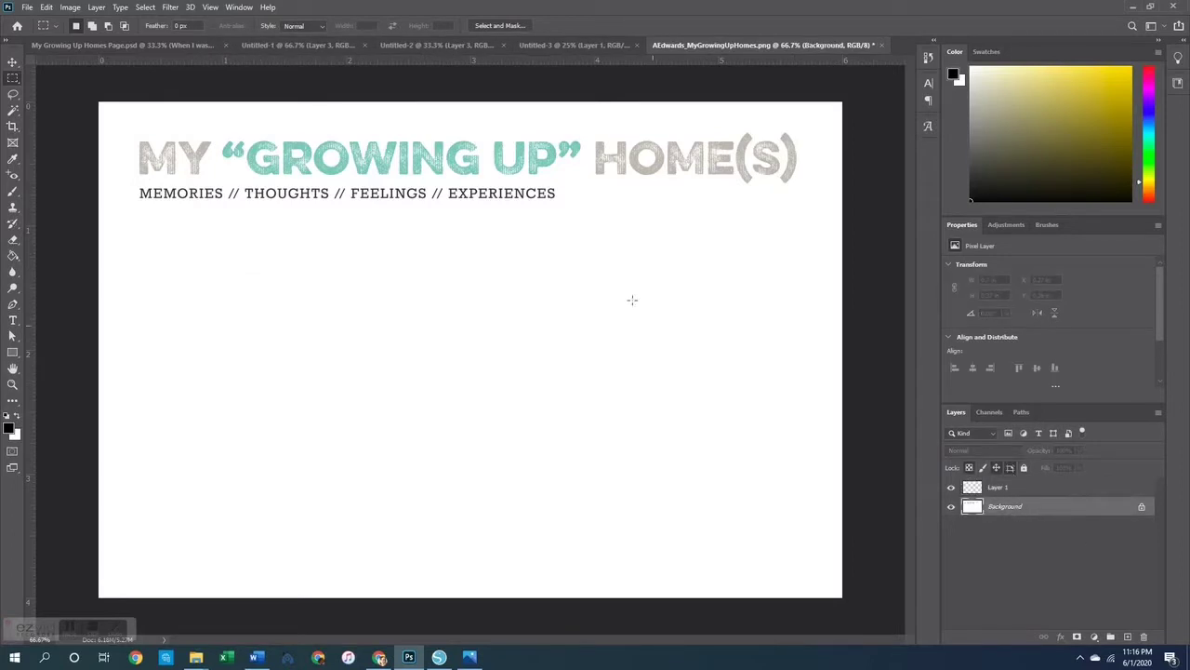
drag(222, 133, 585, 181)
right_click(509, 152)
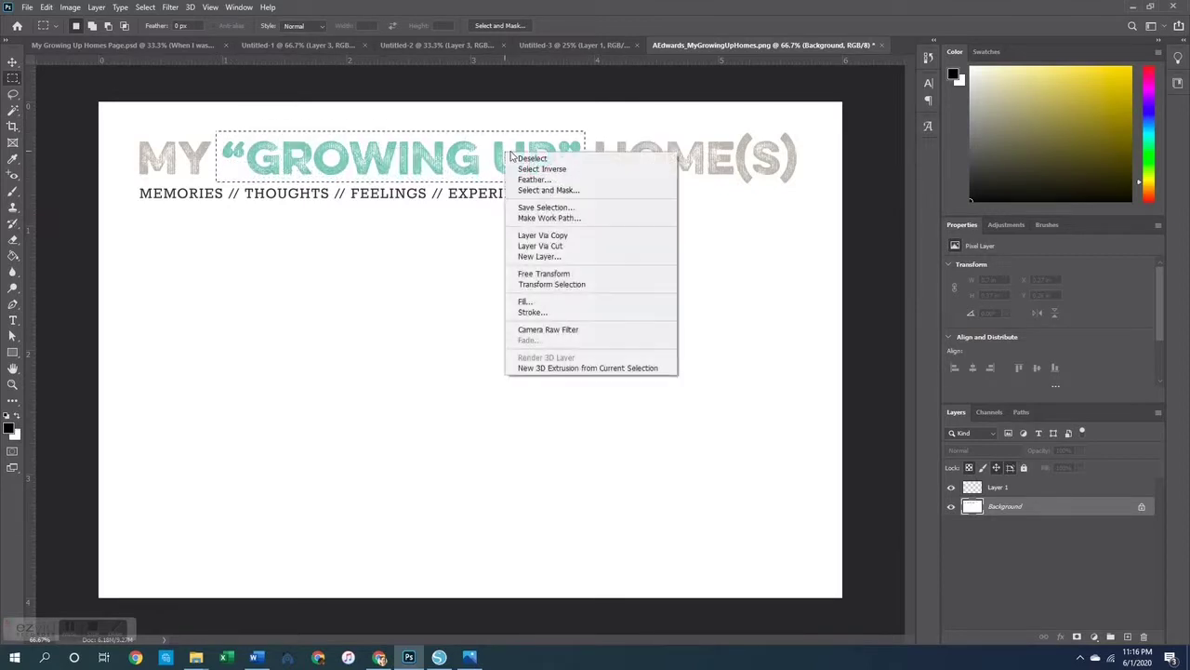
click(570, 249)
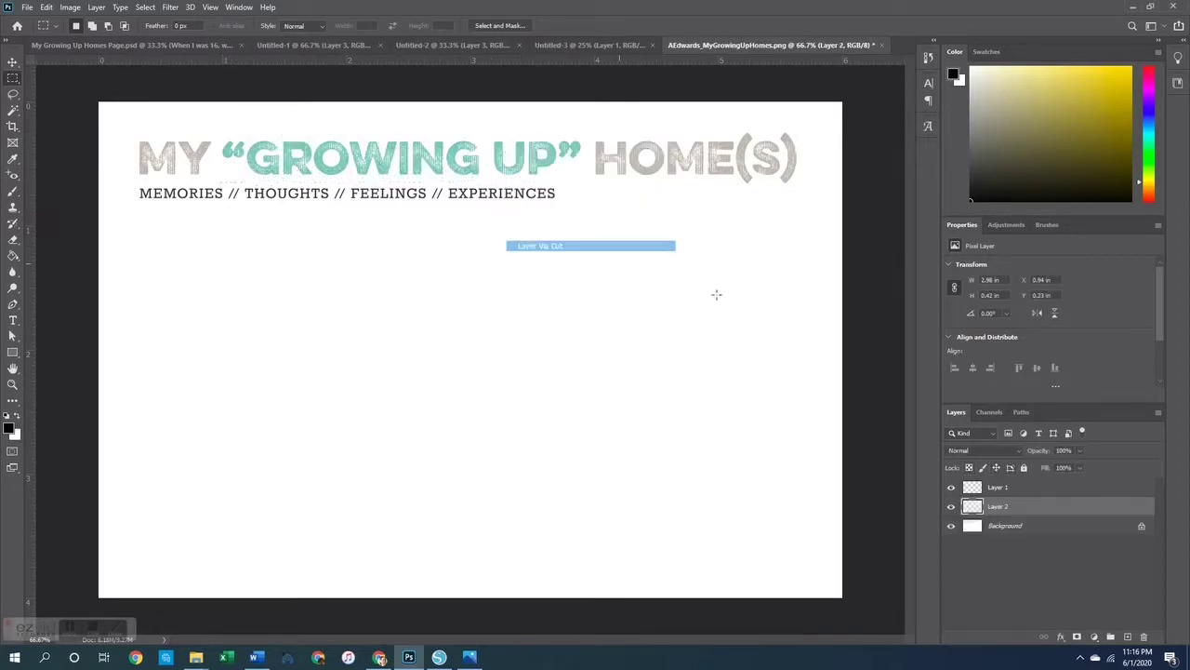
- Cut the word "HOME(S)" from the title card's background onto its own layer
click(1010, 528)
drag(590, 133, 803, 187)
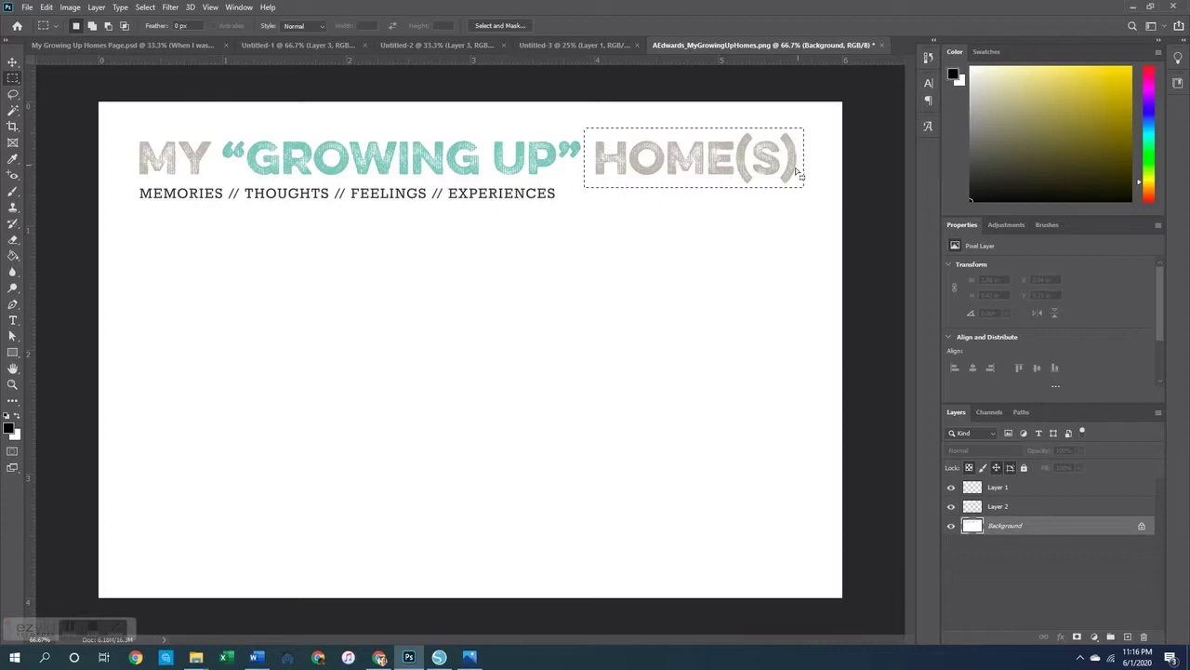
right_click(697, 142)
click(748, 238)
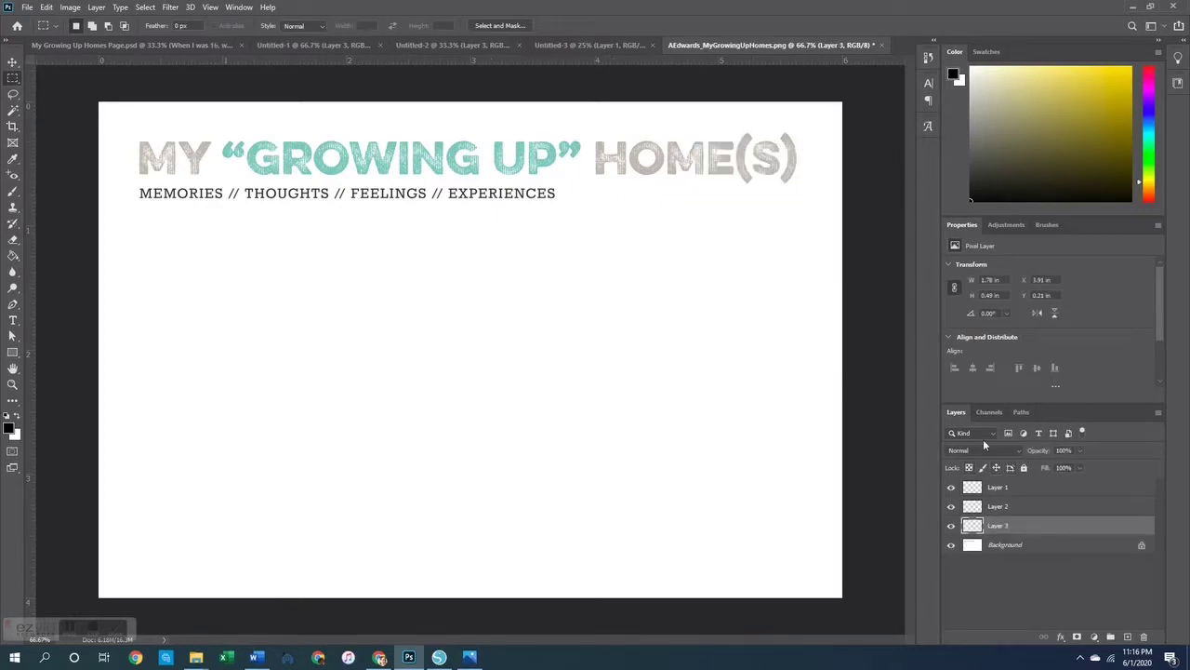
- Cut the "MEMORIES // THOUGHTS // FEELINGS // EXPERIENCES" line onto its own layer and check the separated pieces with the background briefly hidden
click(997, 547)
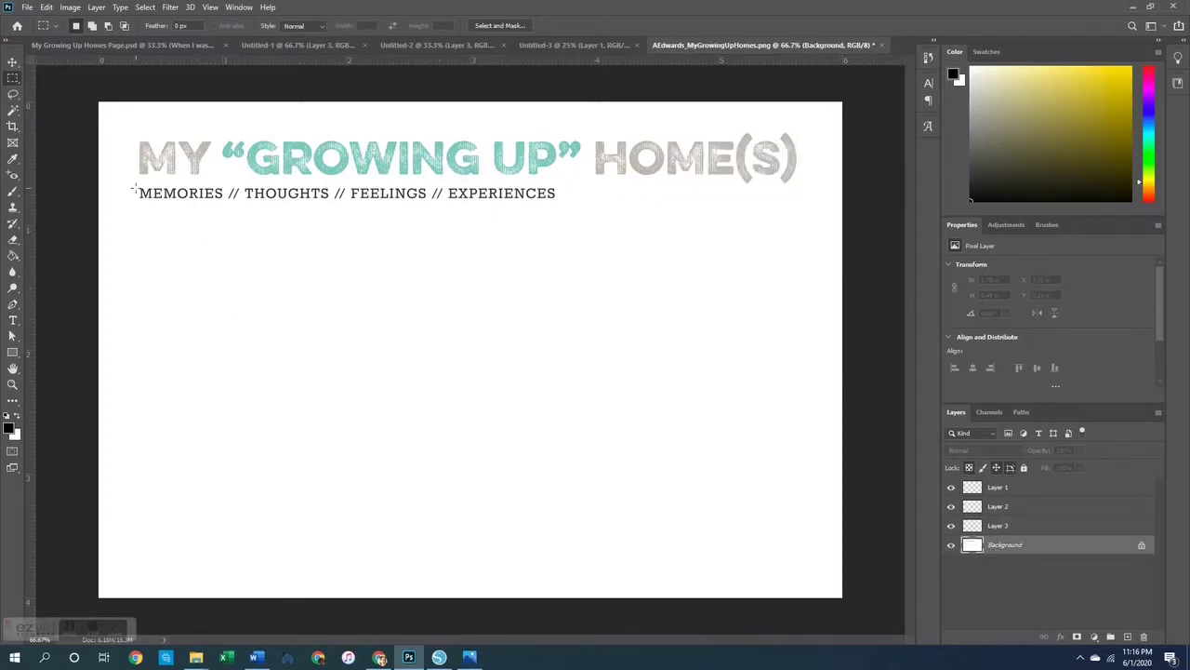
drag(132, 183, 560, 200)
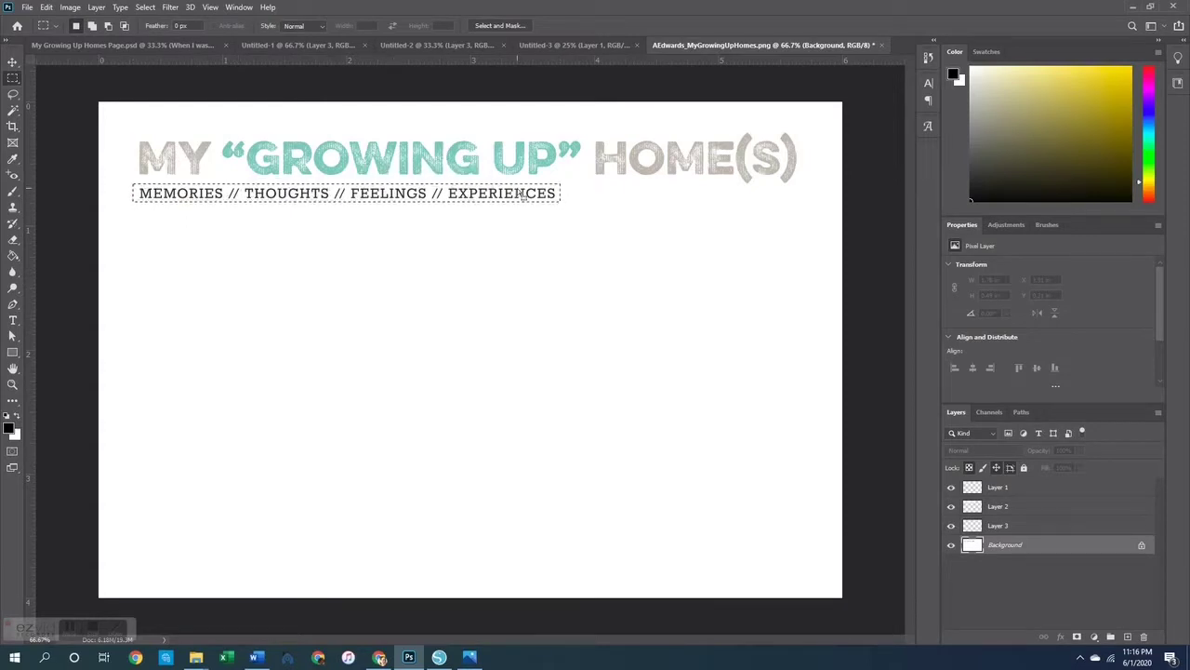
right_click(509, 203)
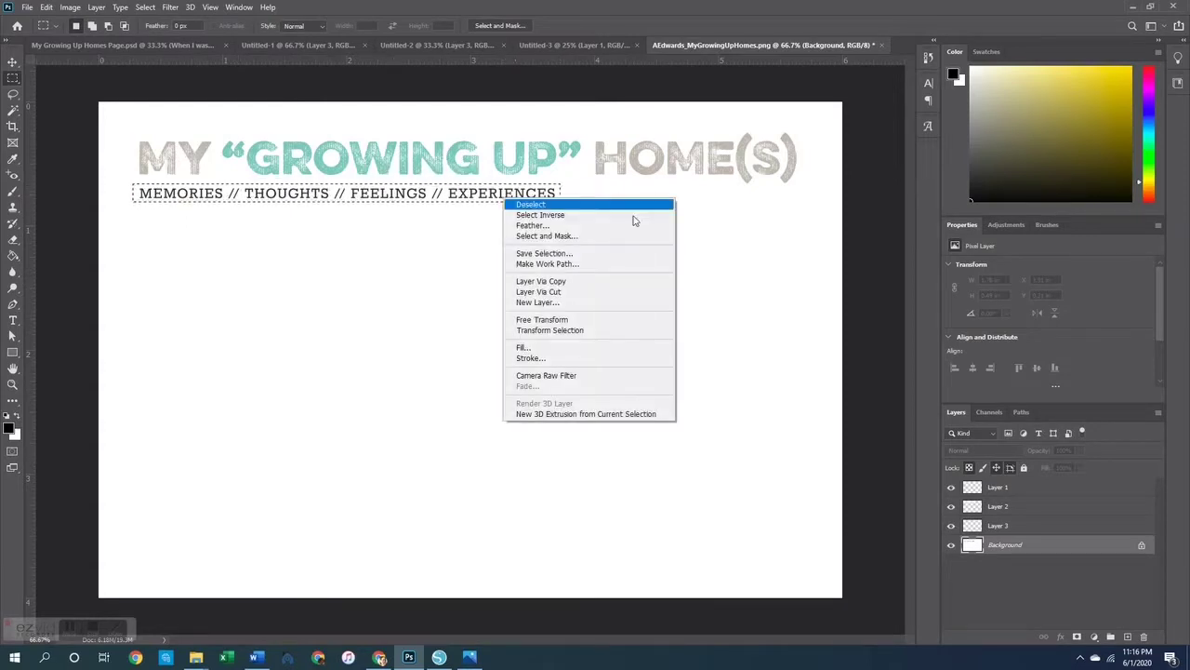
click(569, 300)
click(695, 216)
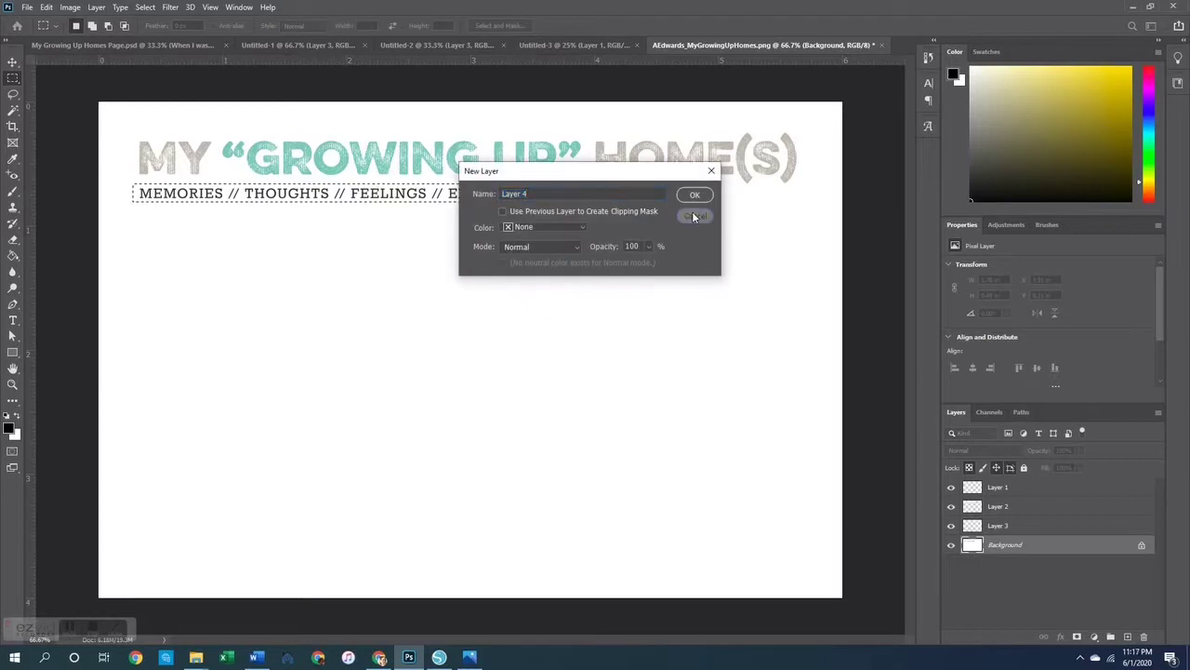
right_click(431, 199)
click(513, 294)
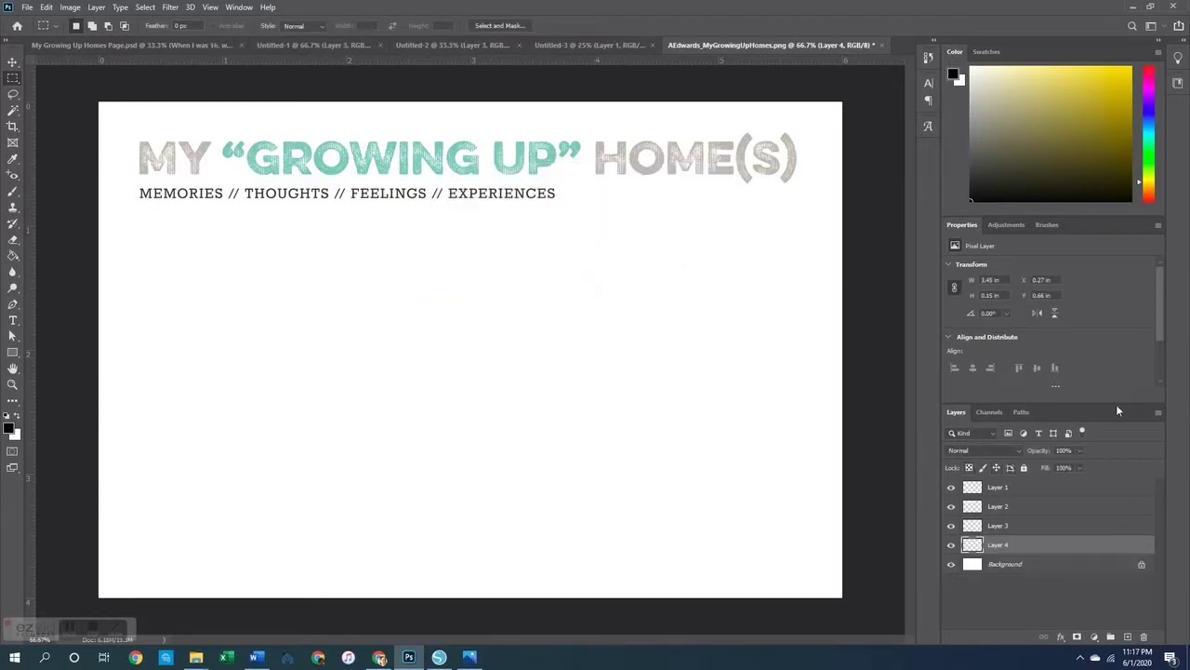
click(951, 563)
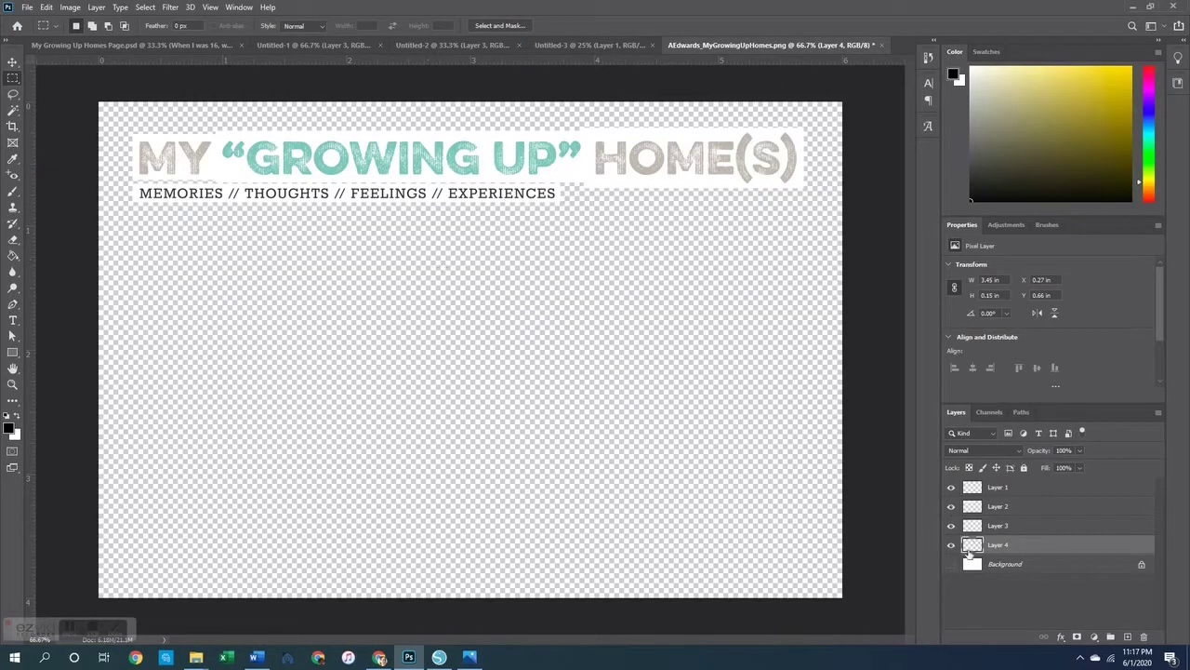
click(951, 564)
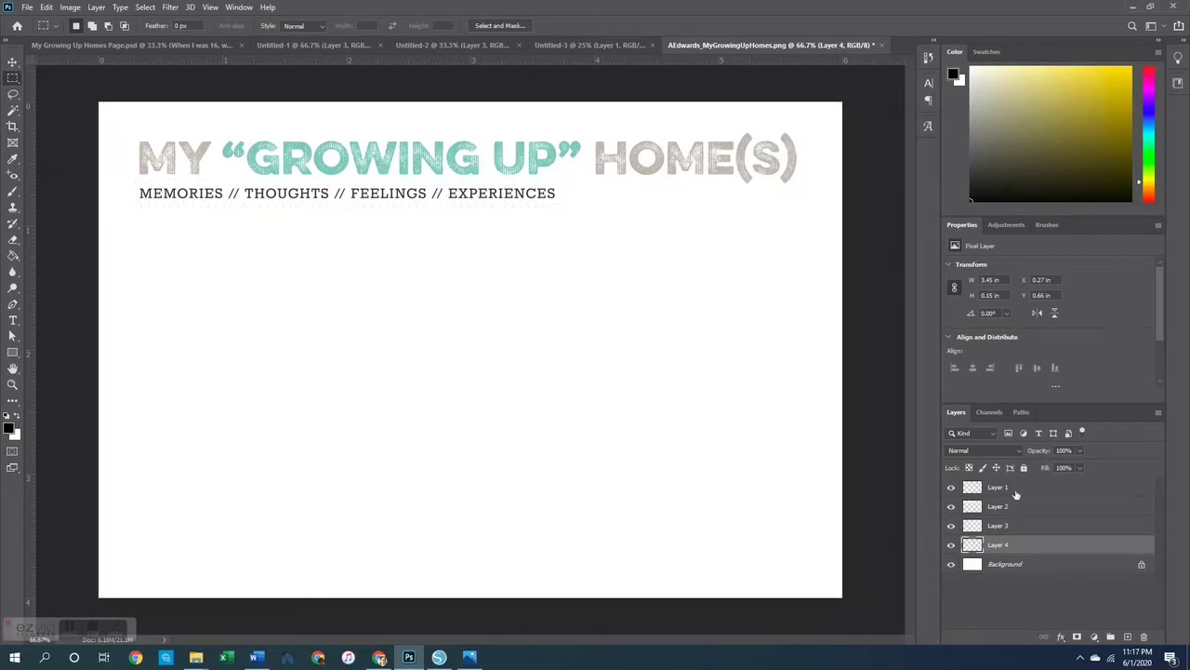
- Copy the "MY" layer into the 6.875 x 8.25 inch page, about 2 inches from the left and 0.47 inches from the top
click(1016, 489)
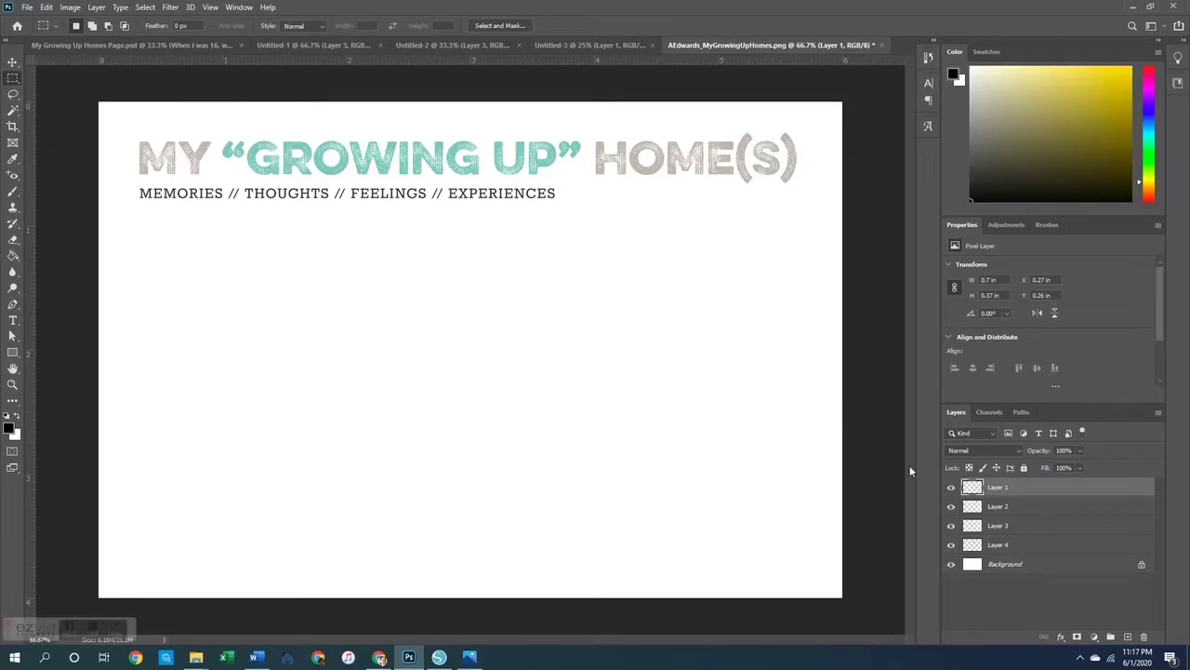
click(577, 49)
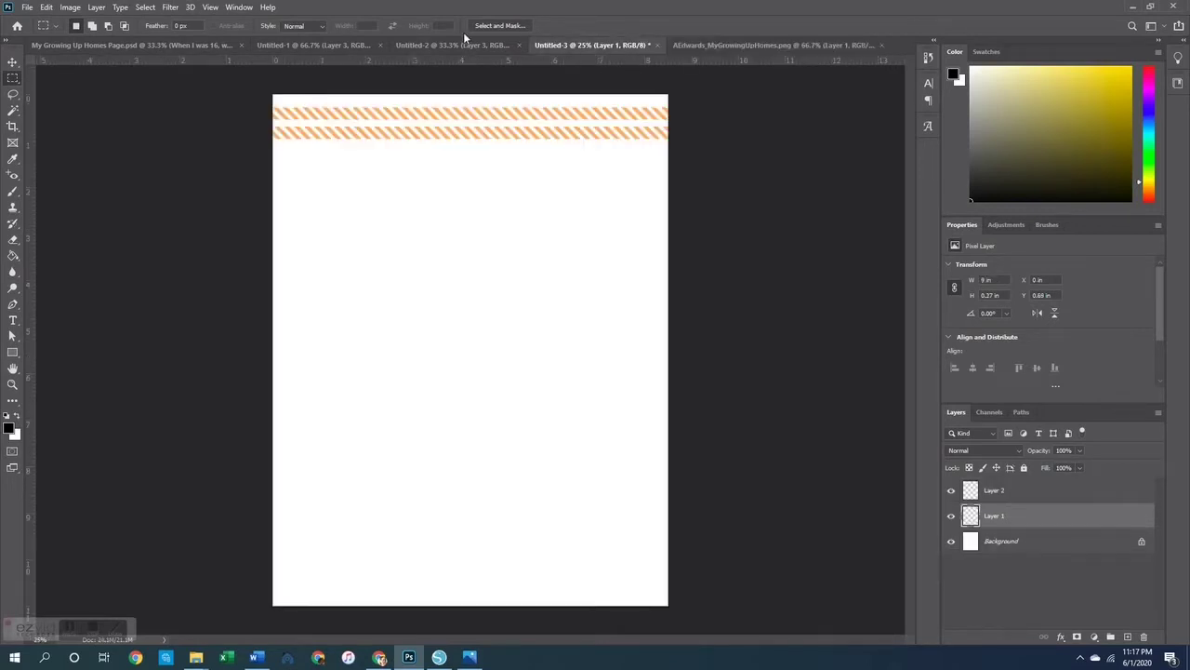
click(456, 46)
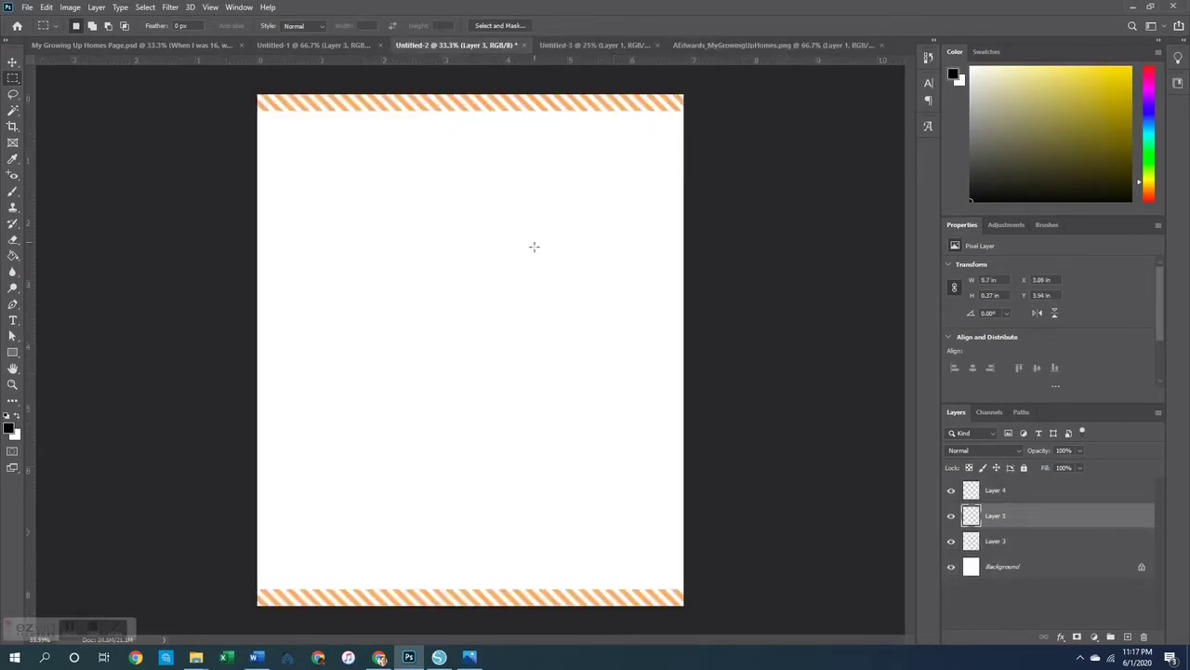
click(13, 62)
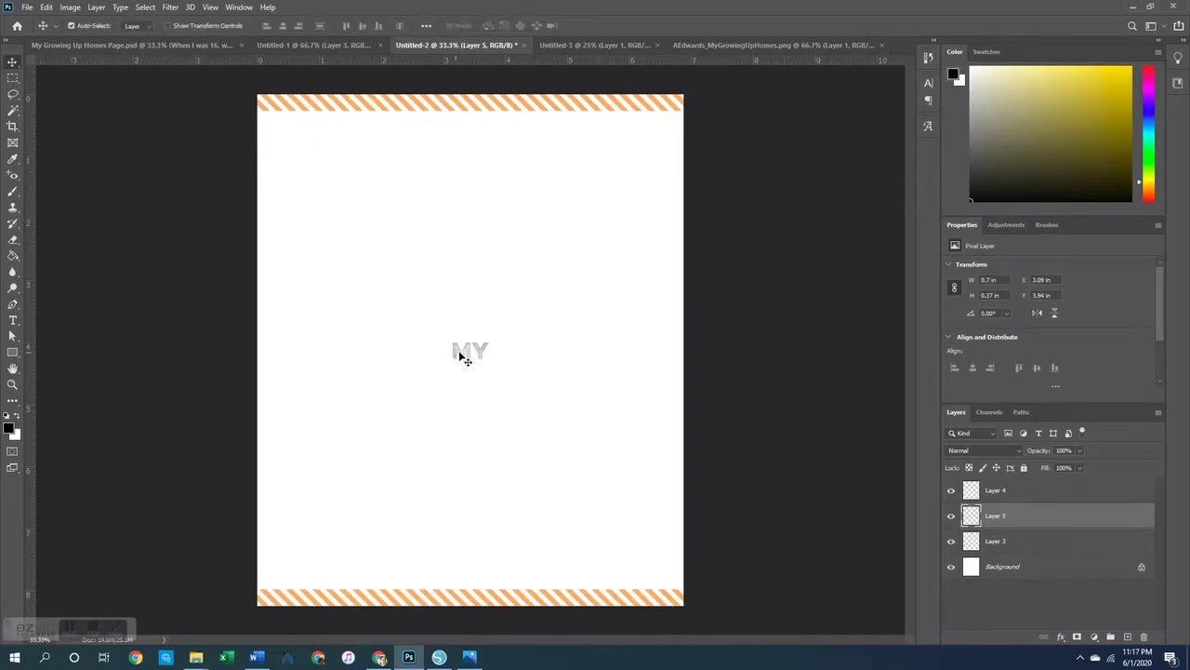
drag(467, 355, 403, 136)
- Copy the "HOME(S)" layer from the title card into the bordered page, just right of "MY" on the same line
click(776, 46)
click(624, 174)
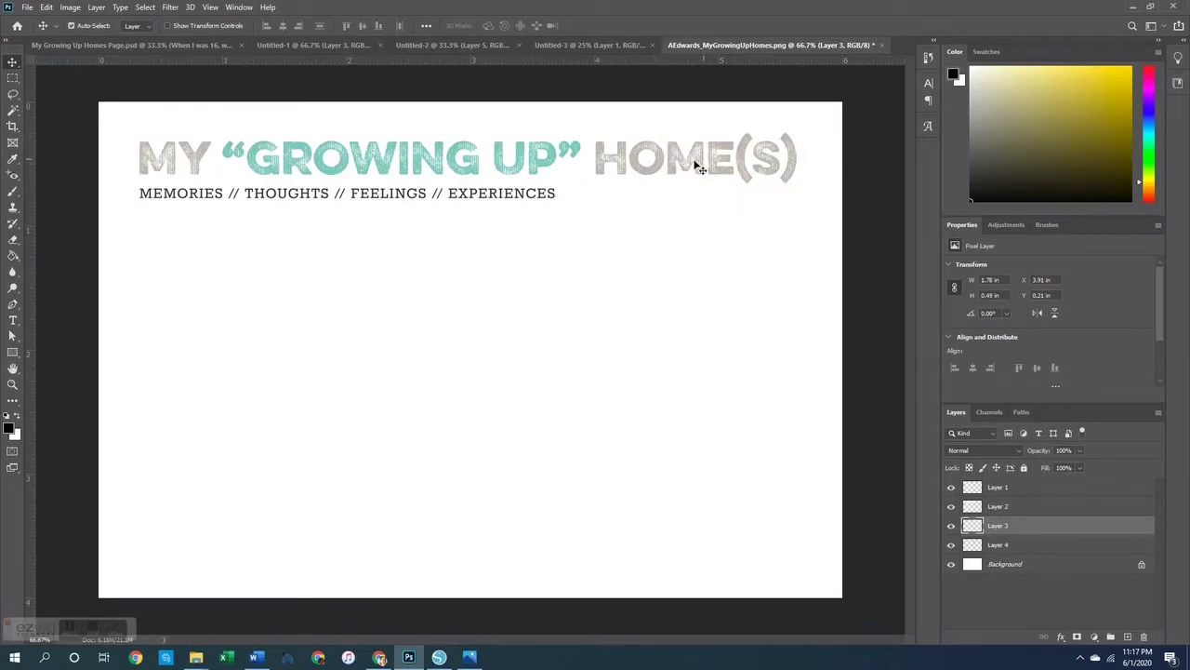
click(470, 43)
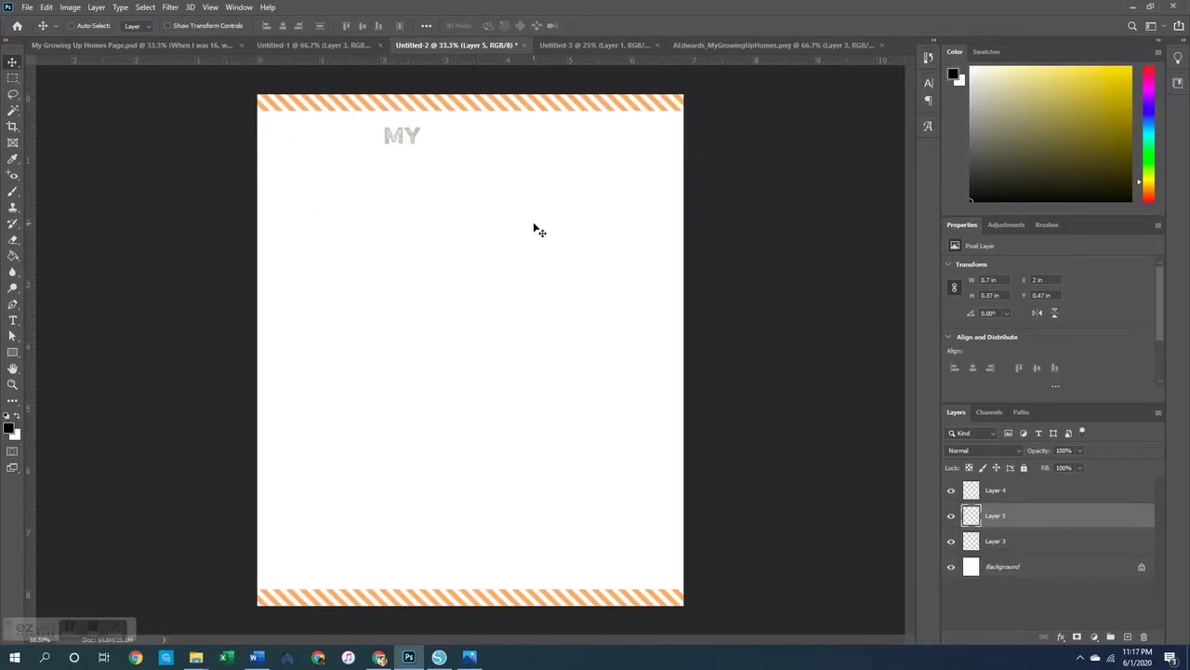
drag(540, 230, 483, 141)
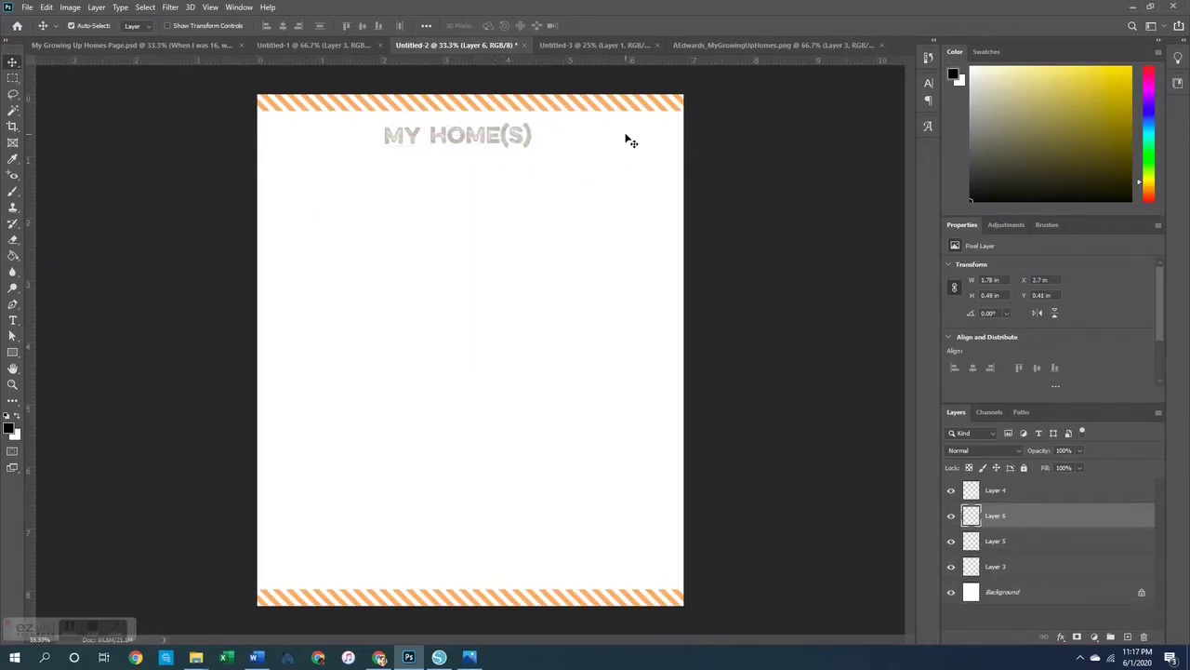
- Copy the teal "GROWING UP" layer from the title card into the bordered page, below the "MY HOME(S)" line
click(766, 44)
click(393, 166)
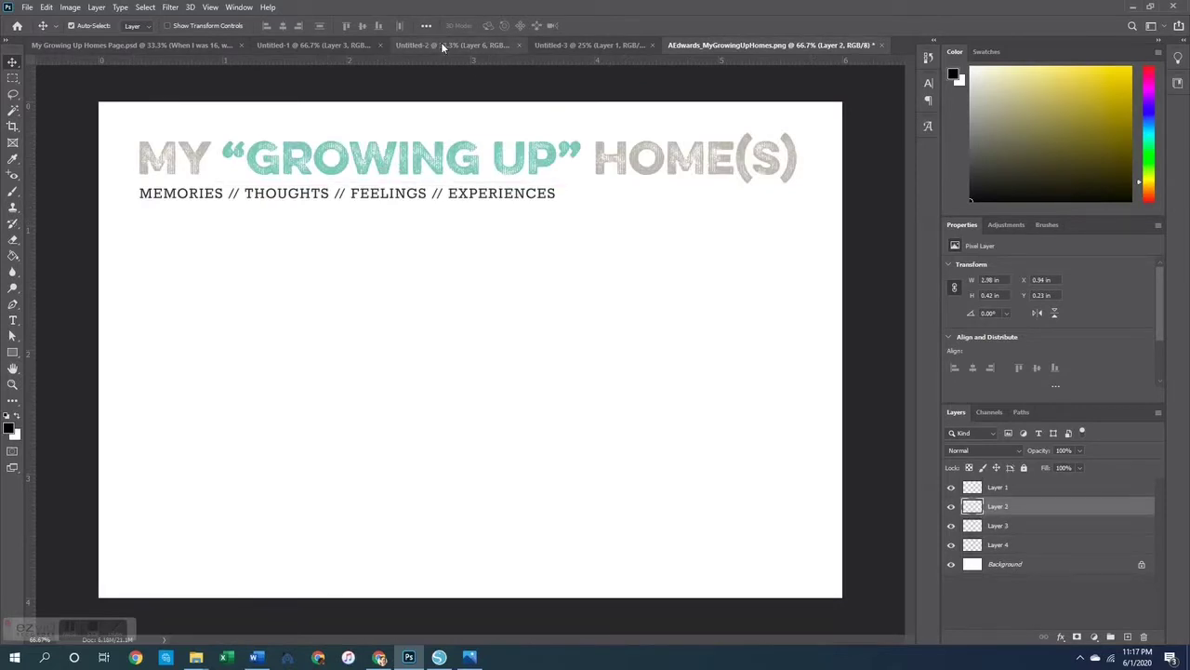
drag(443, 47, 476, 164)
- Copy the "MEMORIES // THOUGHTS // FEELINGS // EXPERIENCES" layer from the title card into the bordered page, below "GROWING UP"
click(777, 45)
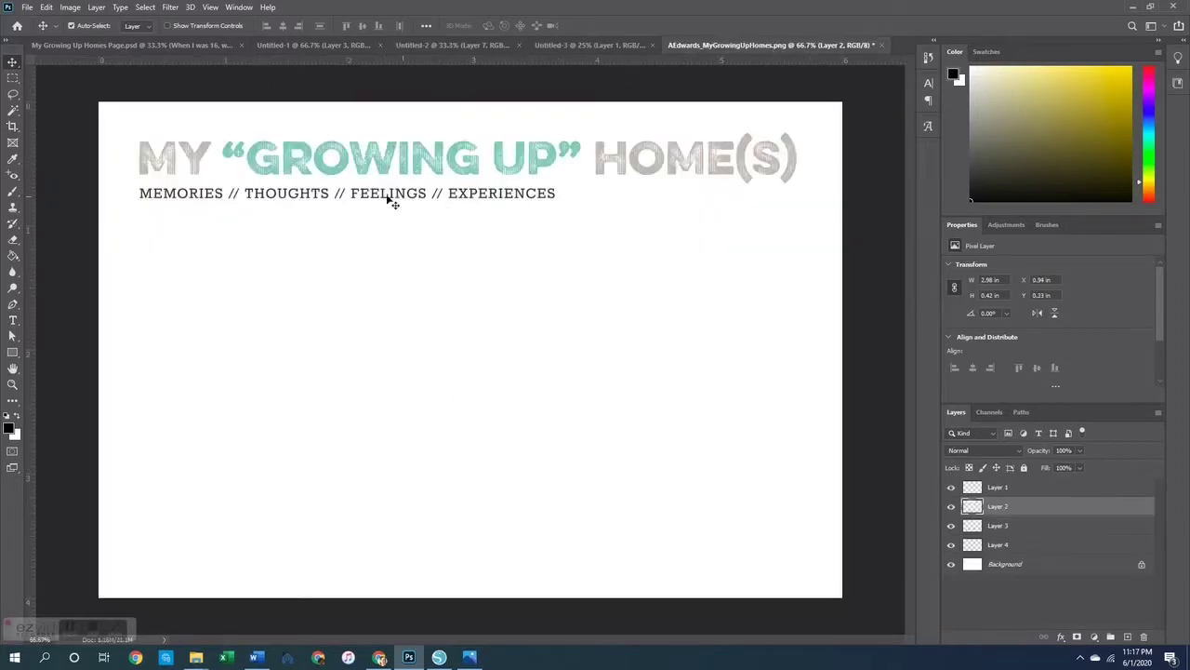
click(365, 195)
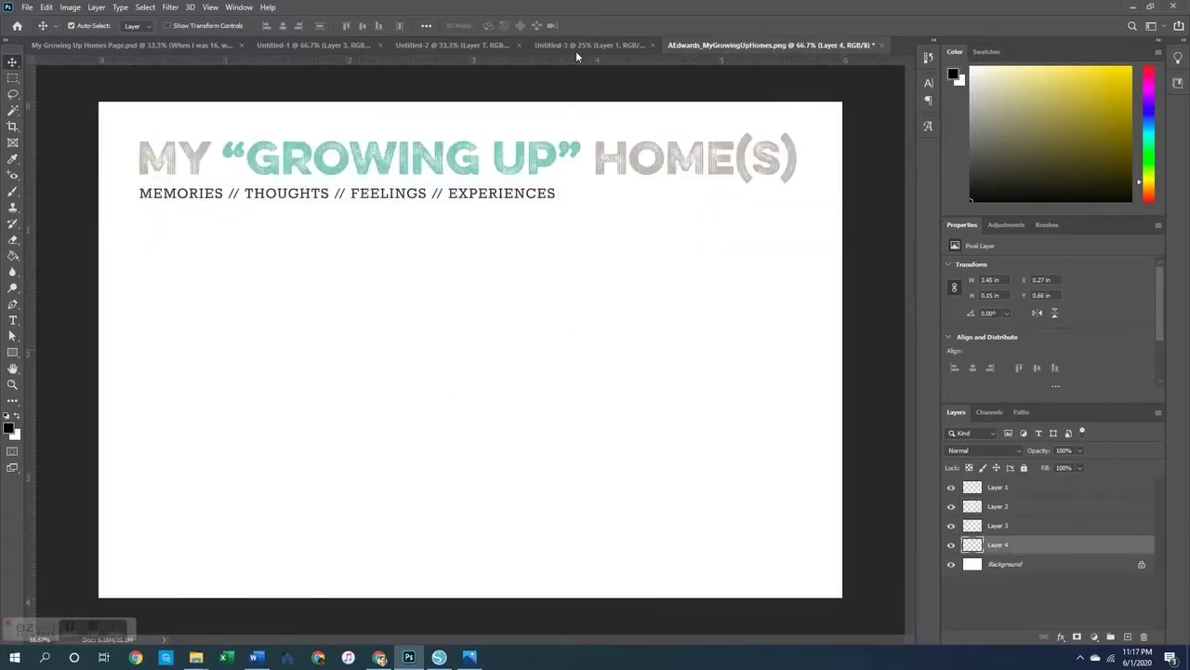
drag(577, 56, 470, 233)
drag(445, 296, 456, 197)
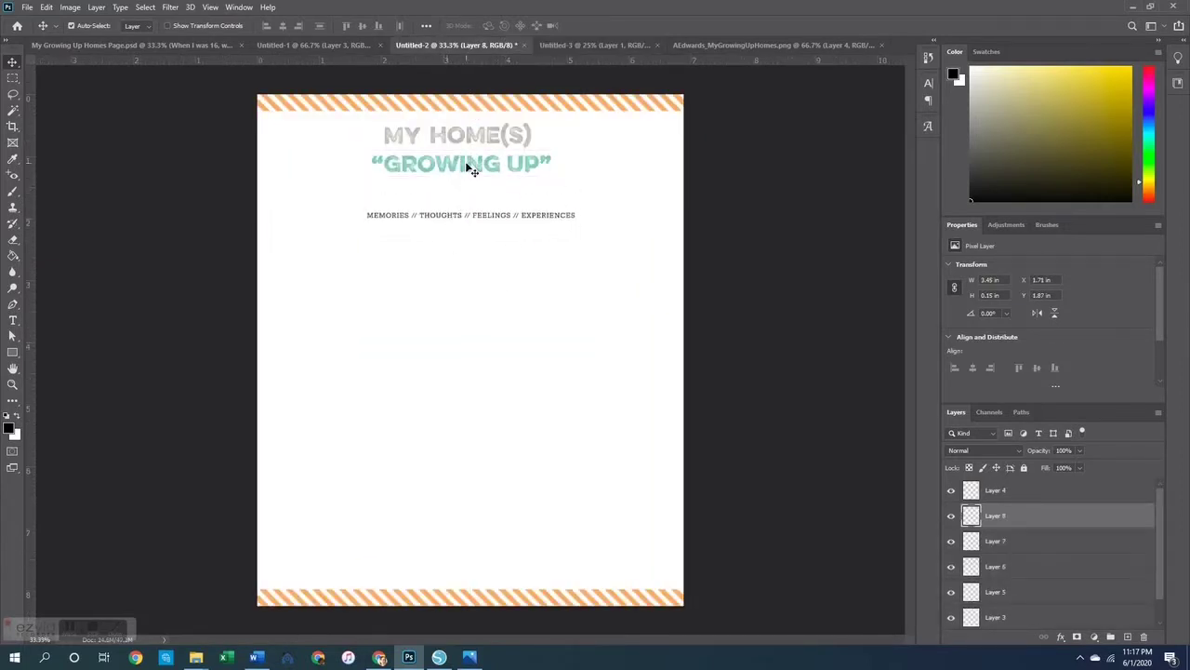
- Enlarge the teal "GROWING UP" to about 176% and place it between "MY HOME(S)" and the subtitle line
click(466, 163)
key(ctrl+t)
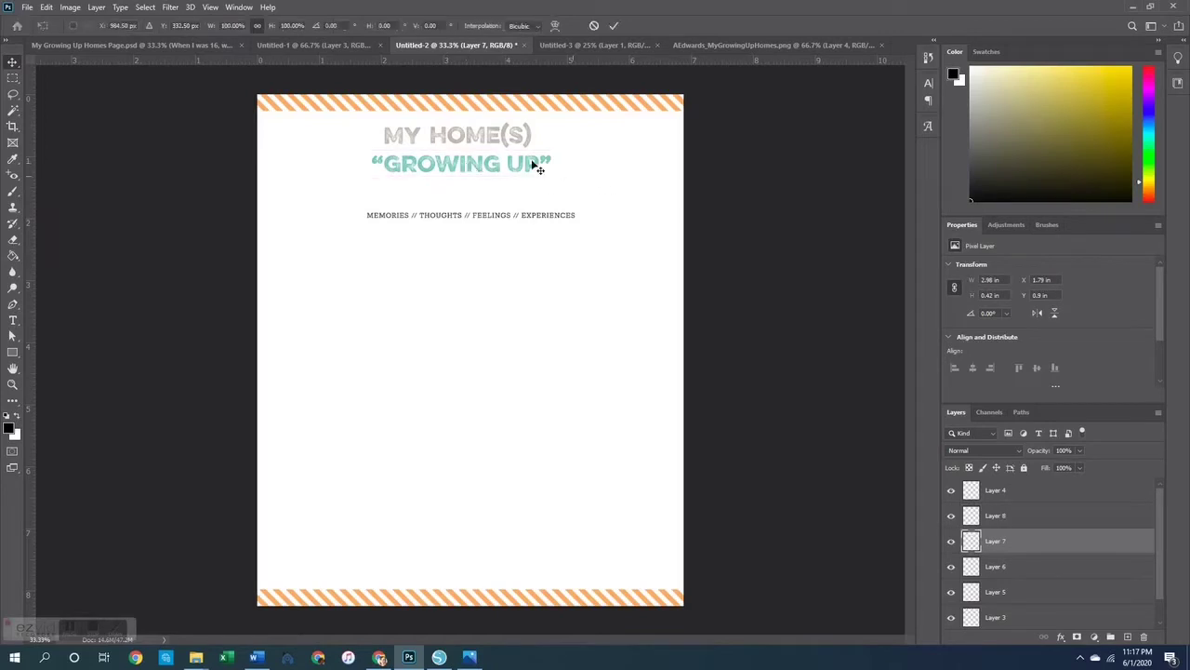
drag(554, 178, 657, 180)
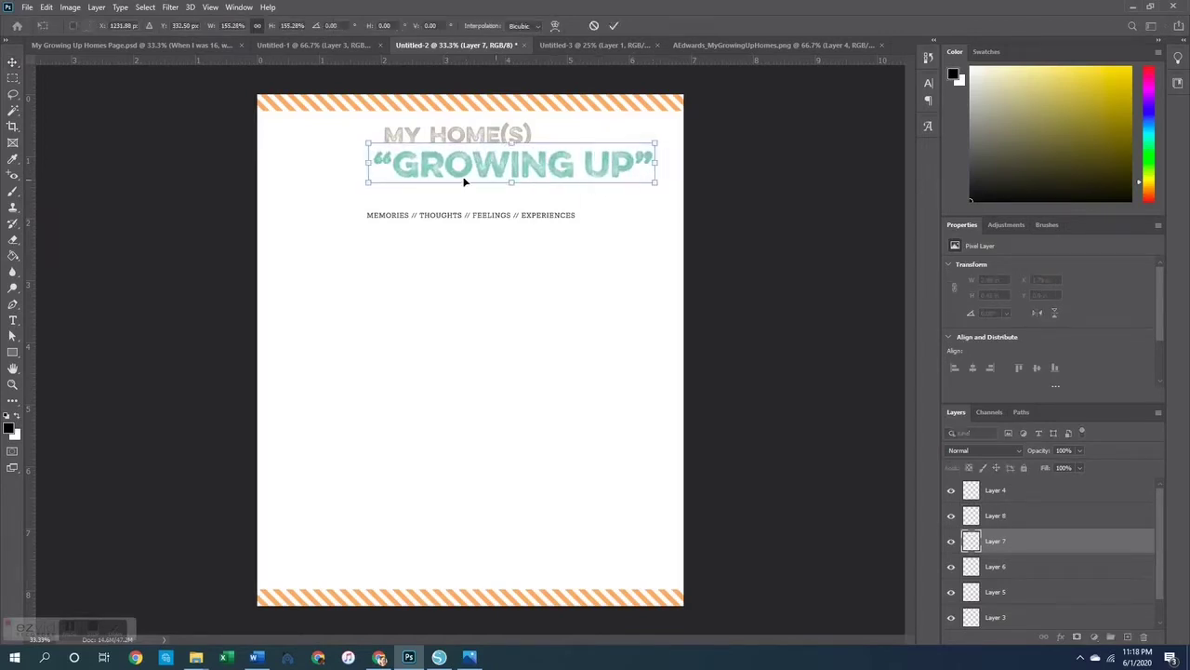
drag(359, 167, 327, 175)
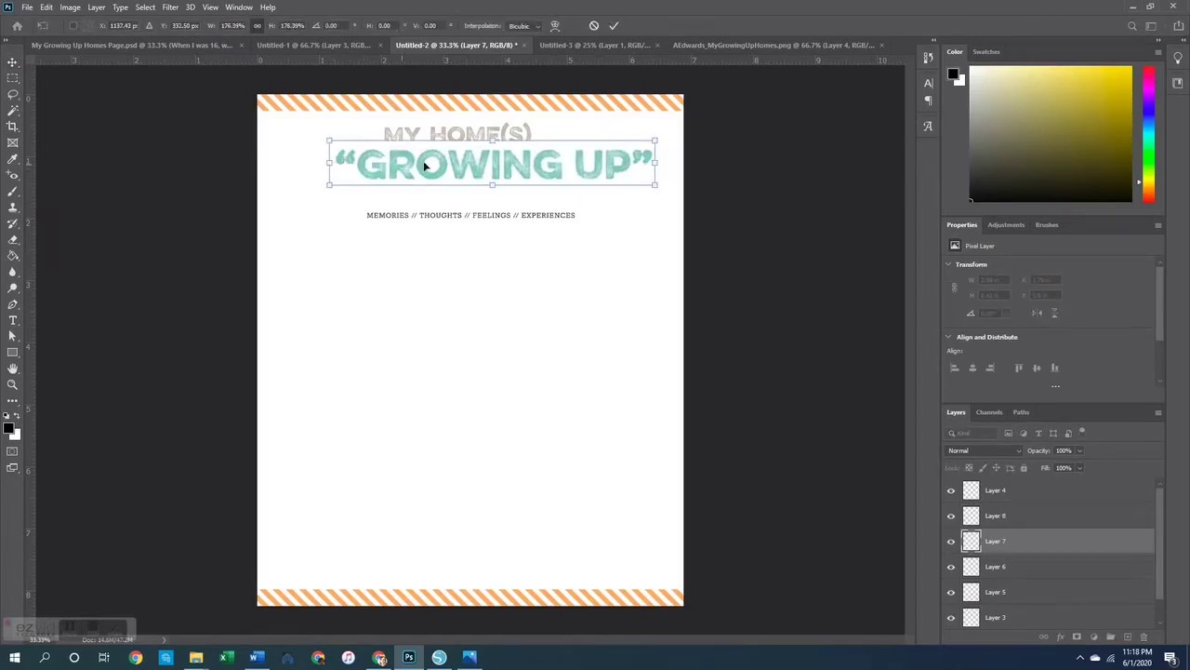
mouse_move(458, 165)
mouse_down()
mouse_move(437, 175)
mouse_move(447, 178)
mouse_up()
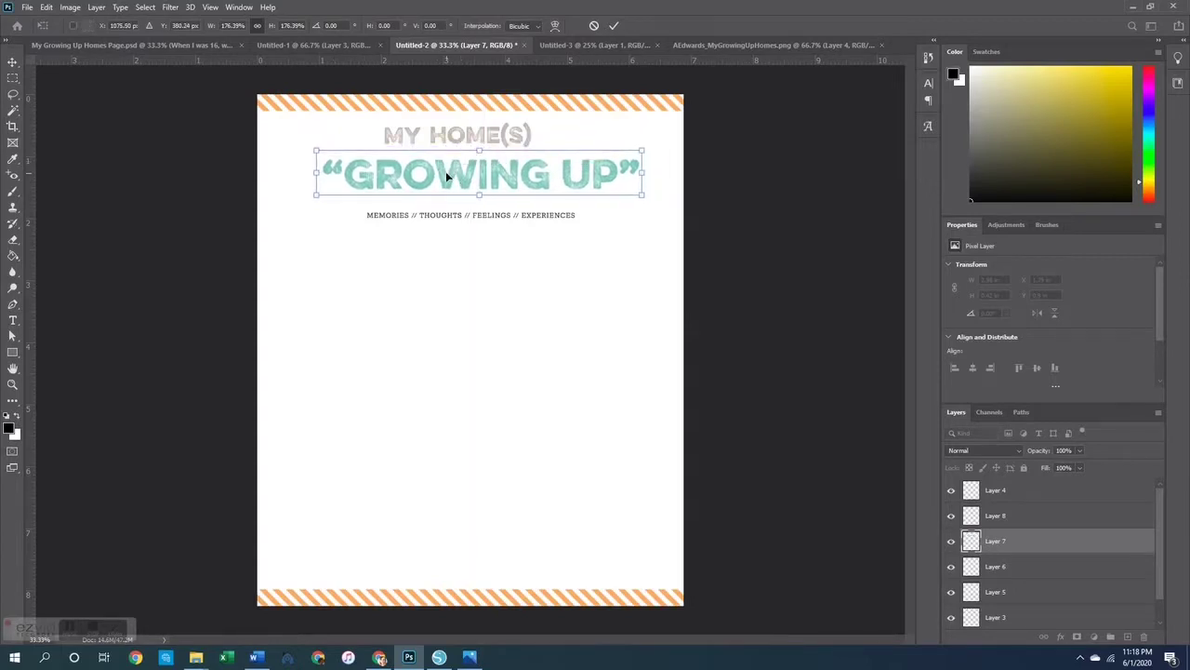
key(Return)
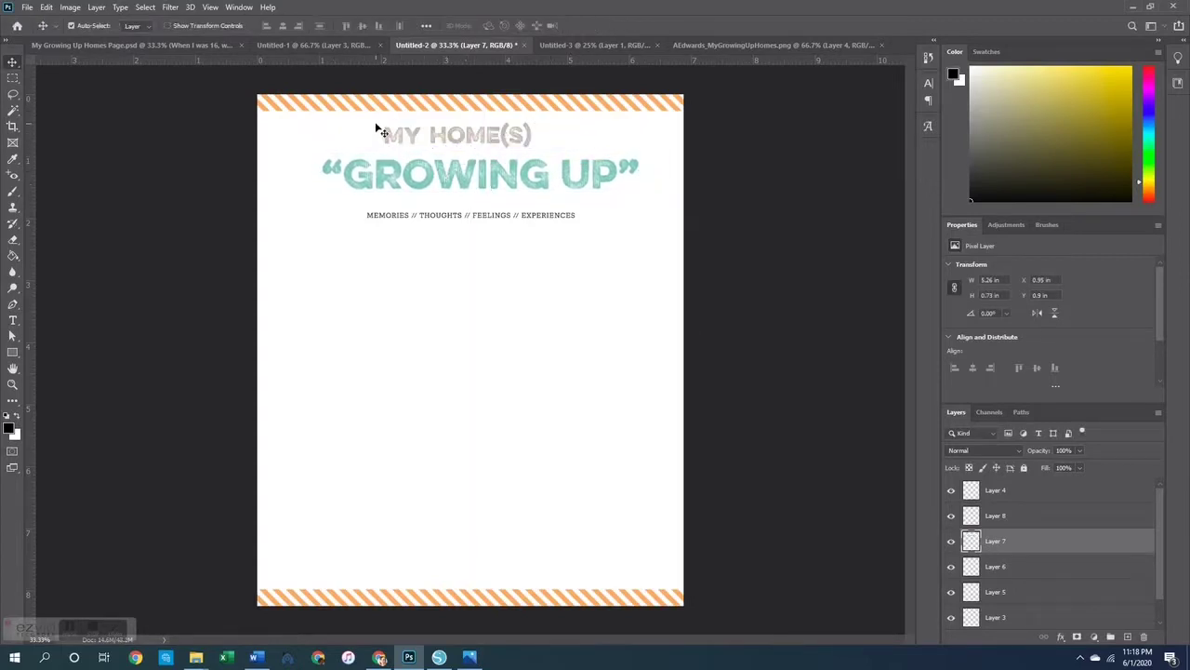
- Scale up the "MY" and "HOME(S)" layers together to about 2.89 inches wide
drag(380, 124, 561, 105)
key(ctrl+t)
key(Return)
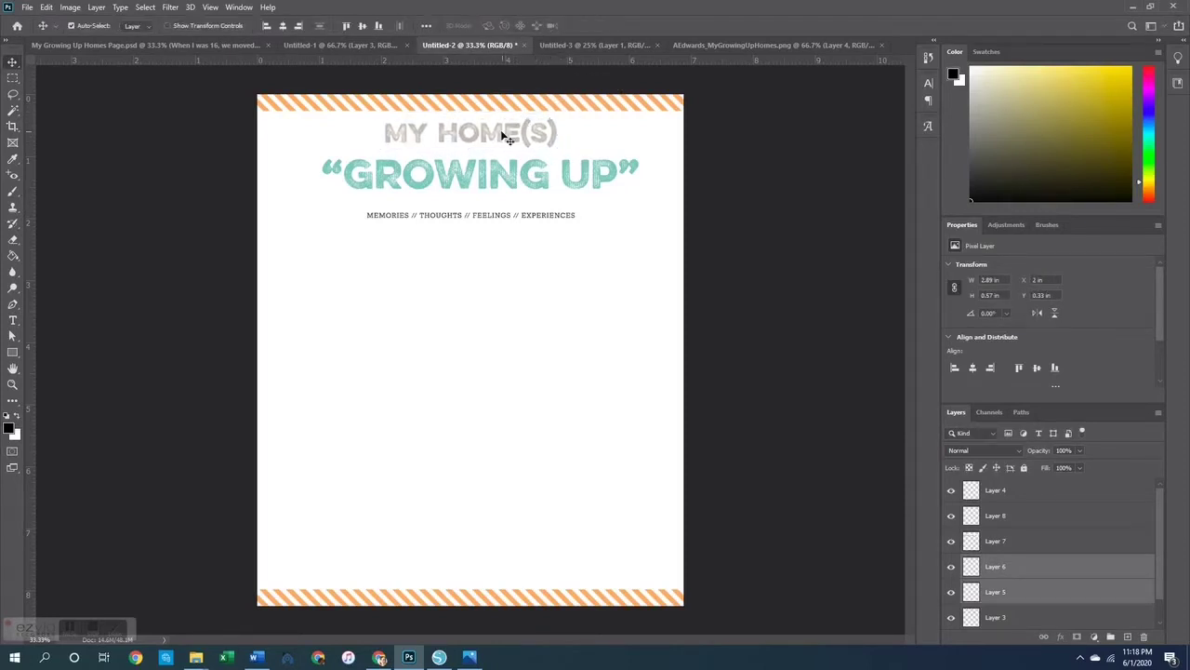
- Tighten the title block, placing "MY HOME(S)" close above "GROWING UP" and the subtitle line directly beneath it
drag(503, 135, 491, 140)
drag(477, 219, 483, 182)
drag(359, 127, 595, 146)
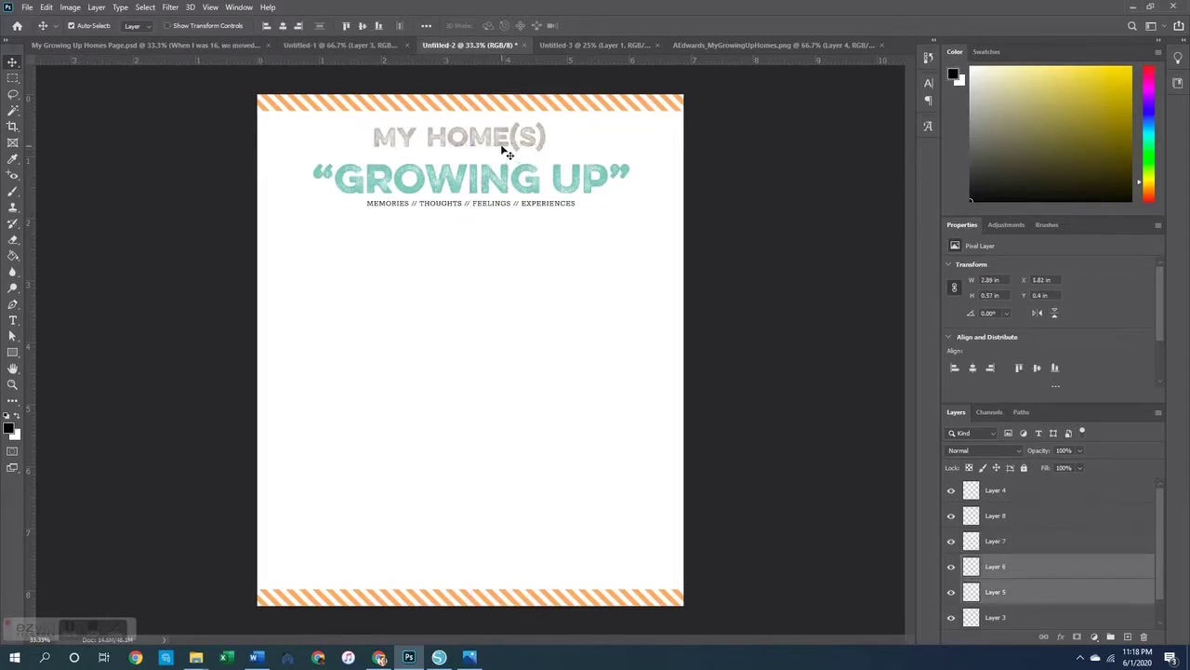
drag(505, 142, 492, 146)
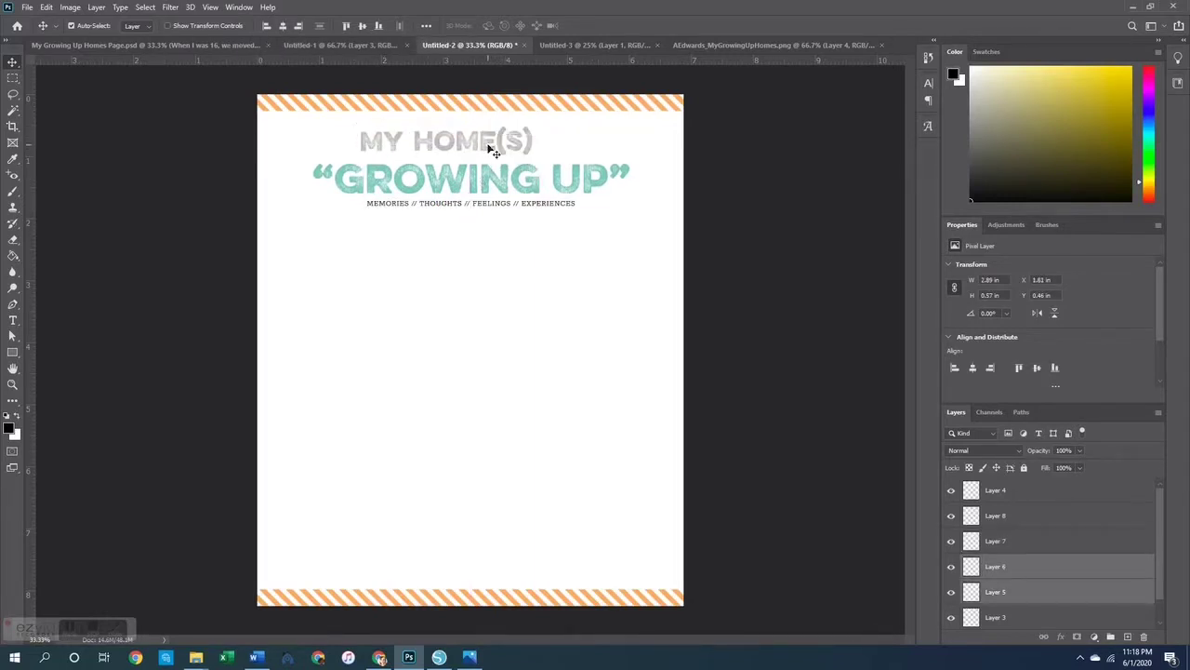
click(707, 300)
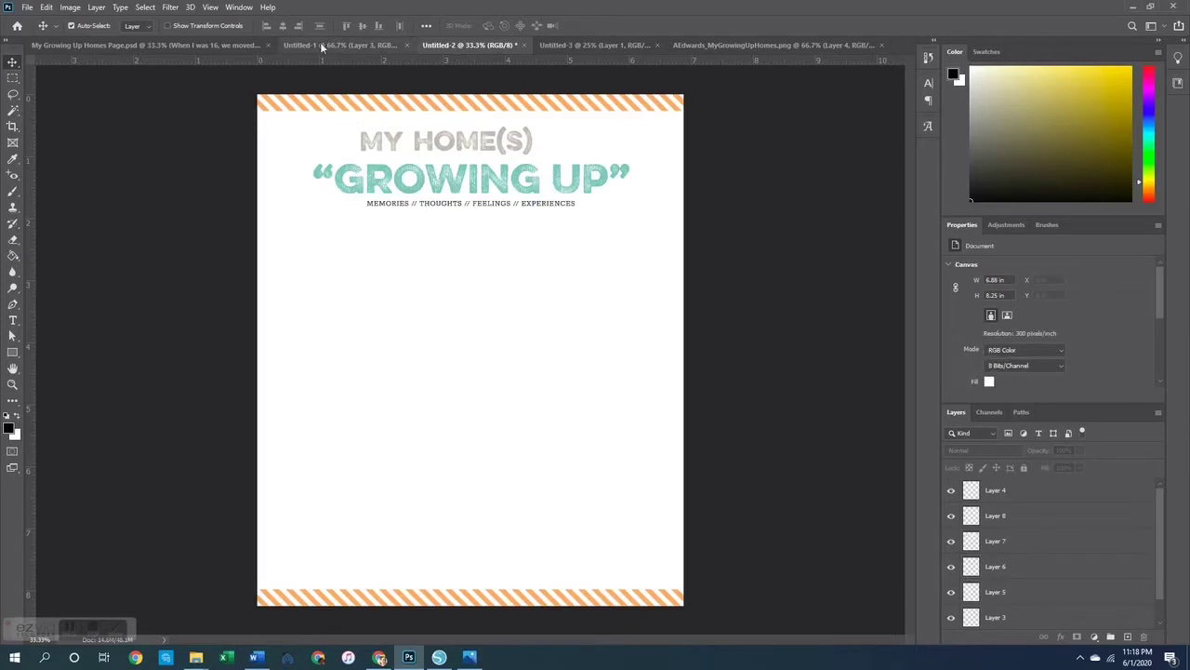
- Open AEdwards_GreyHouse.png from the kit folder and copy the grey house into the bordered page beside "HOME(S)"
click(184, 43)
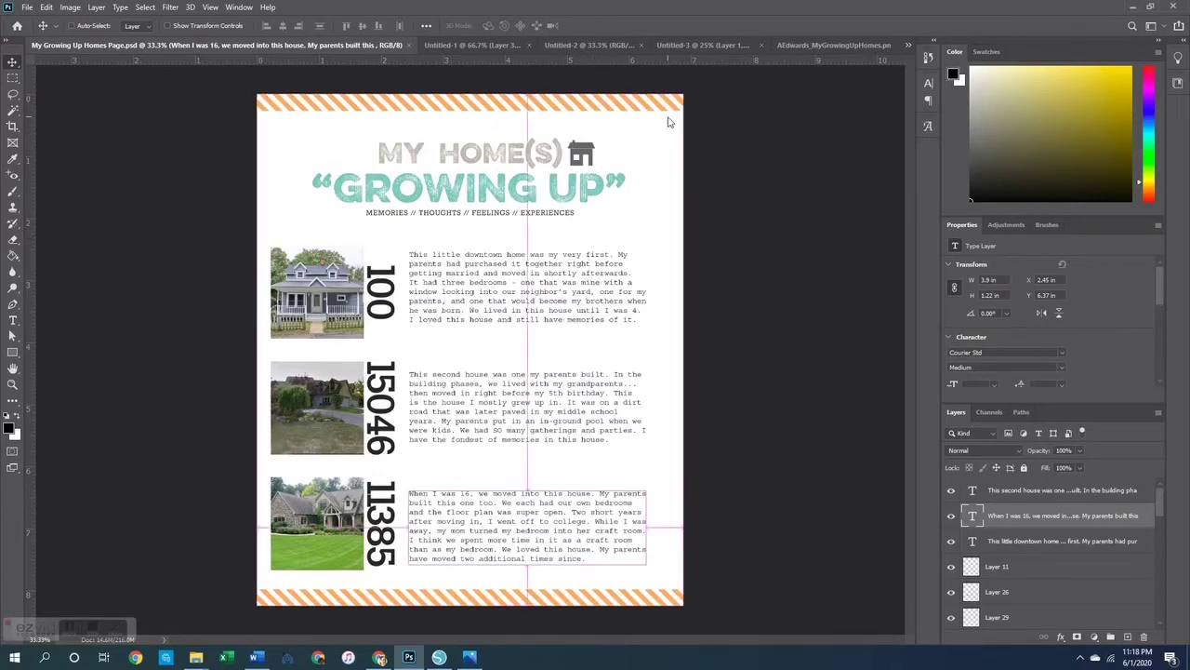
key(ctrl+o)
scroll(535, 328, down, 3)
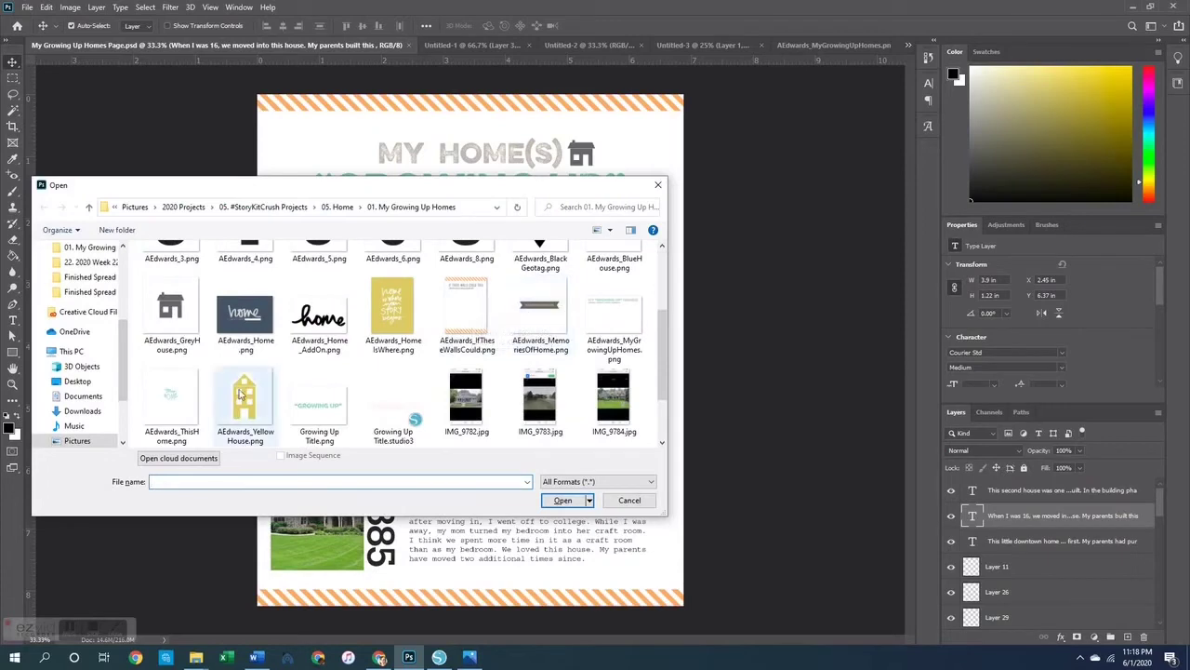
double_click(171, 311)
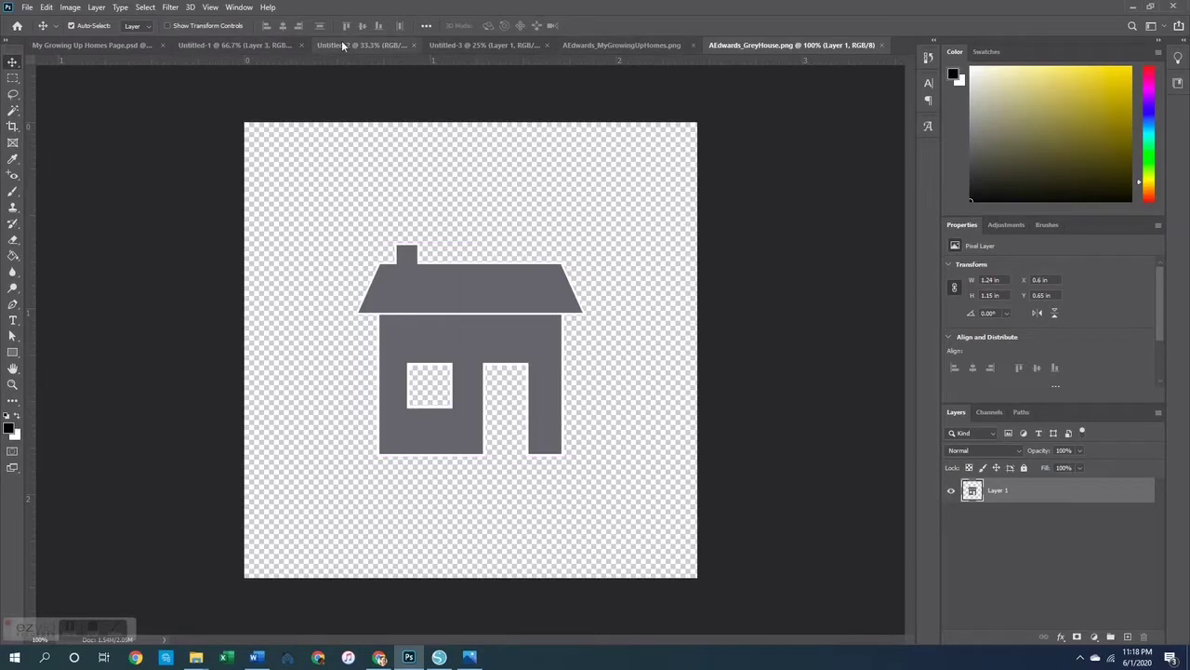
drag(341, 40, 582, 146)
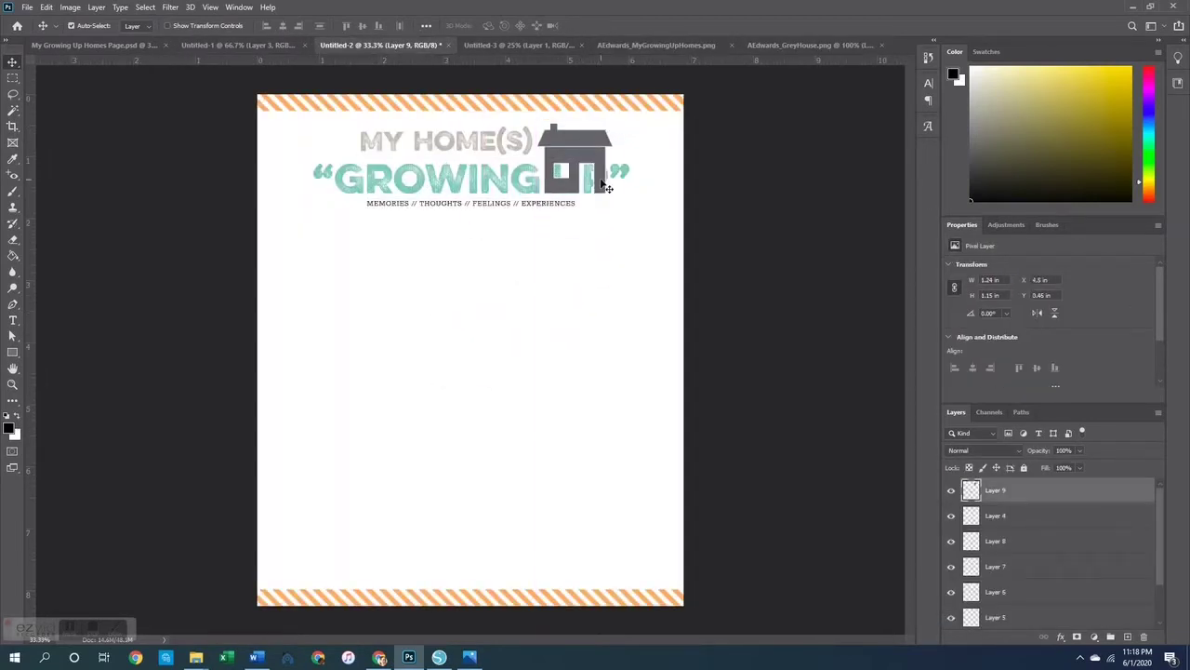
- Shrink the grey house to about the height of the "MY HOME(S)" lettering and keep it on that line
key(ctrl+t)
drag(613, 192, 560, 124)
key(Return)
key(ctrl+t)
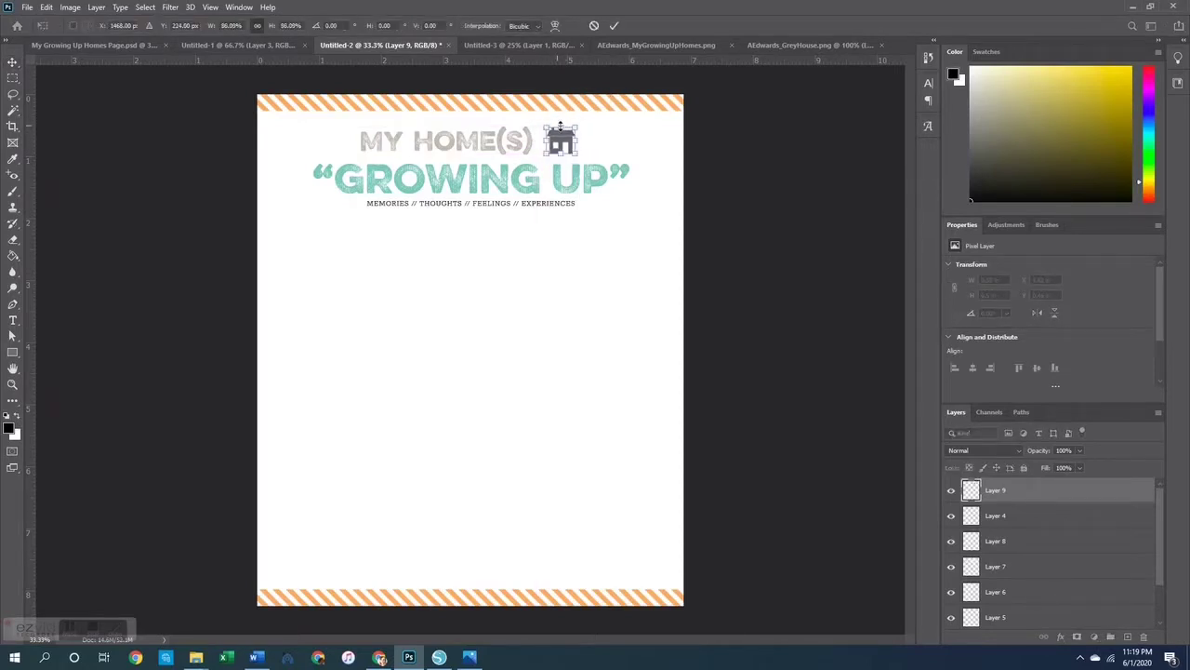
key(Return)
- Move the house icon close against "HOME(S)", then shift the whole "MY HOME(S)" row to about 1.76 inches from the left edge
drag(364, 127, 531, 139)
key(ctrl+z)
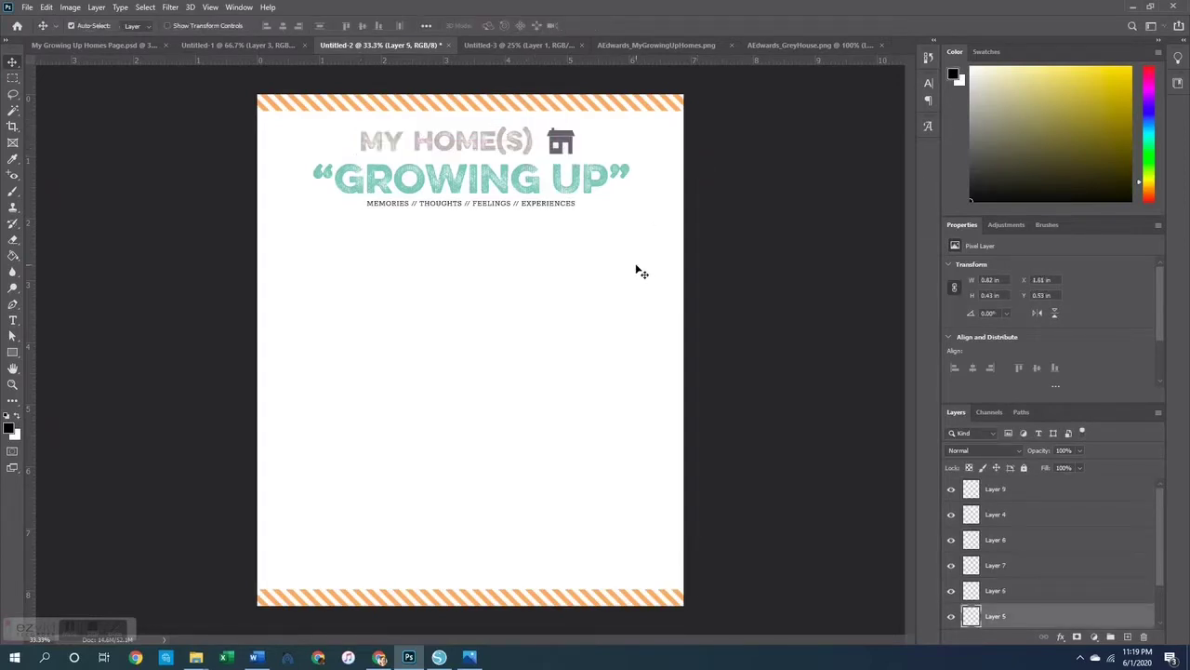
click(638, 268)
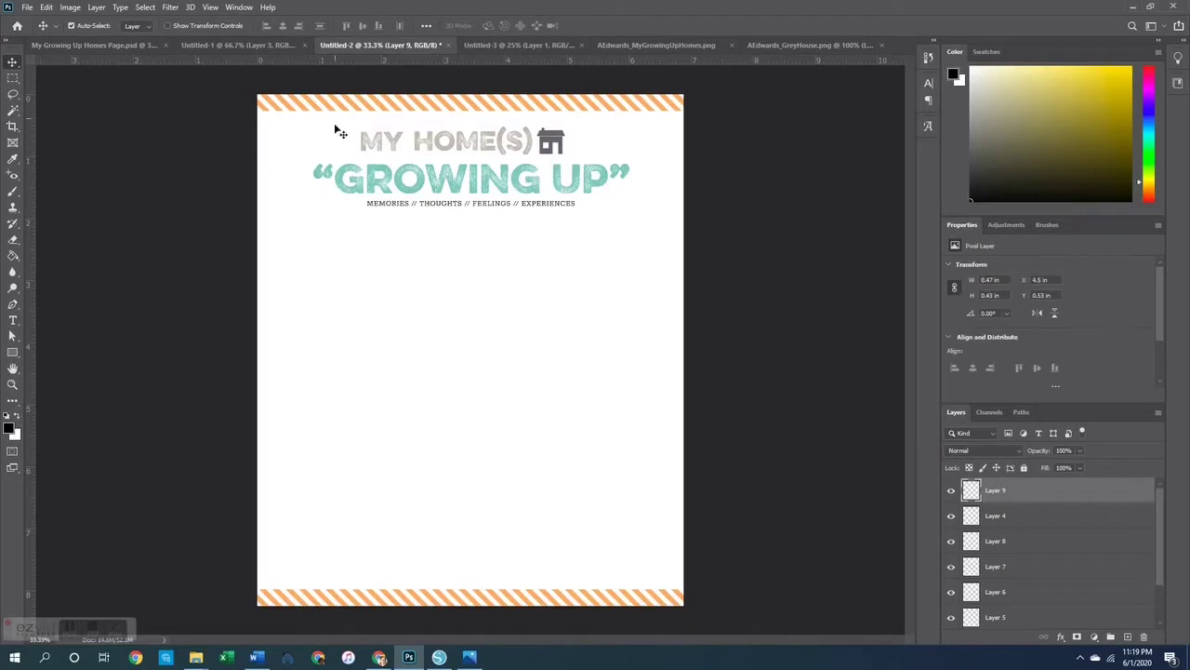
drag(338, 132, 590, 150)
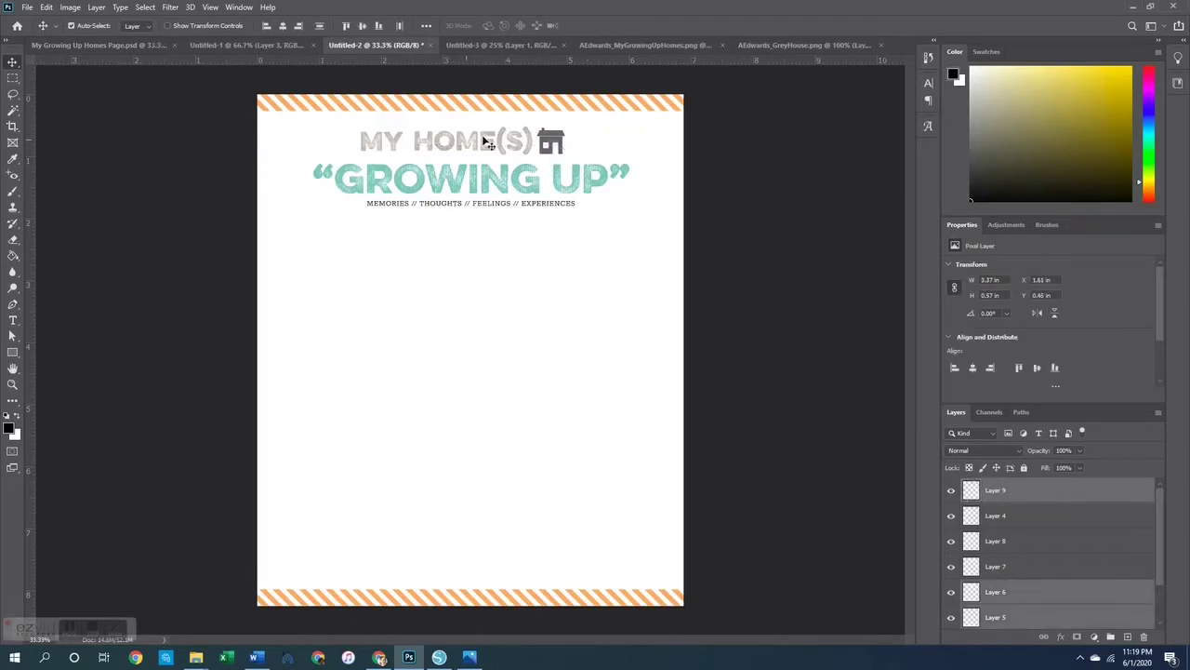
drag(493, 141, 502, 141)
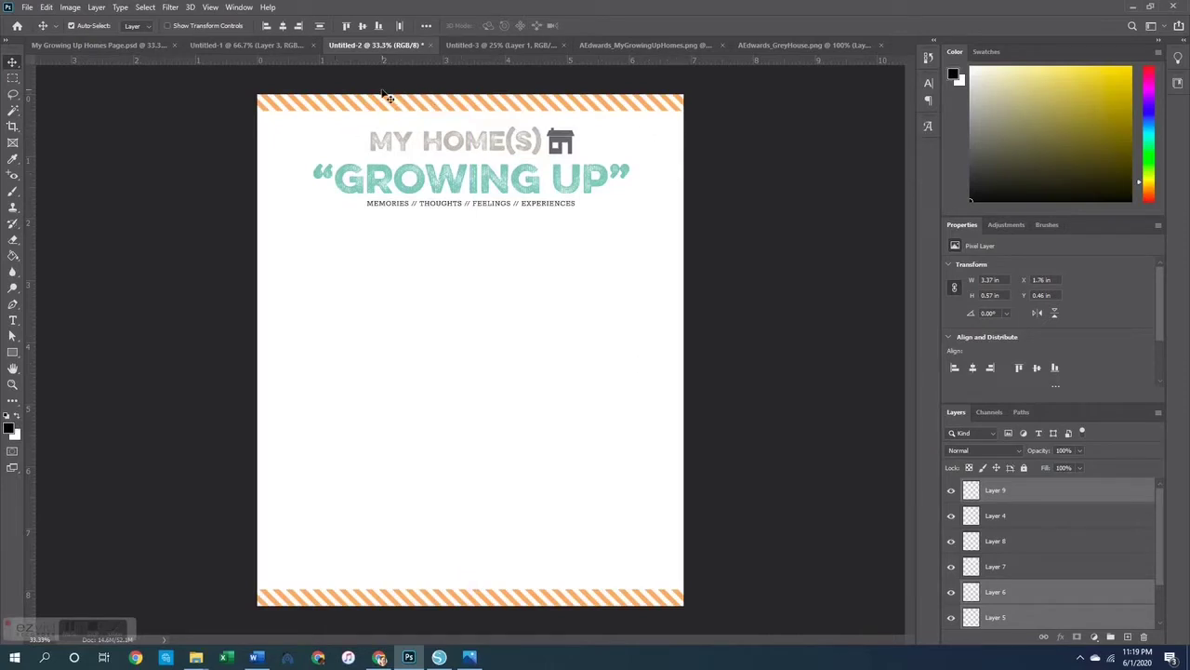
- Copy the stone house photo with the green lawn from the photo sheet into the bordered page's lower left corner
click(248, 45)
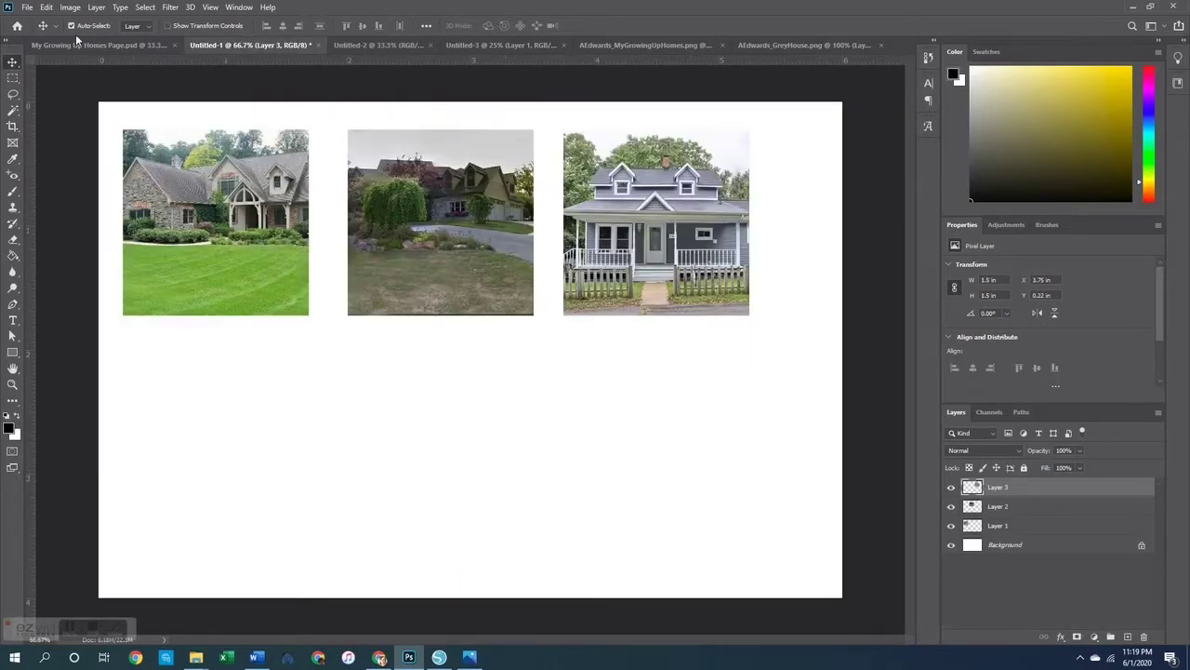
click(78, 44)
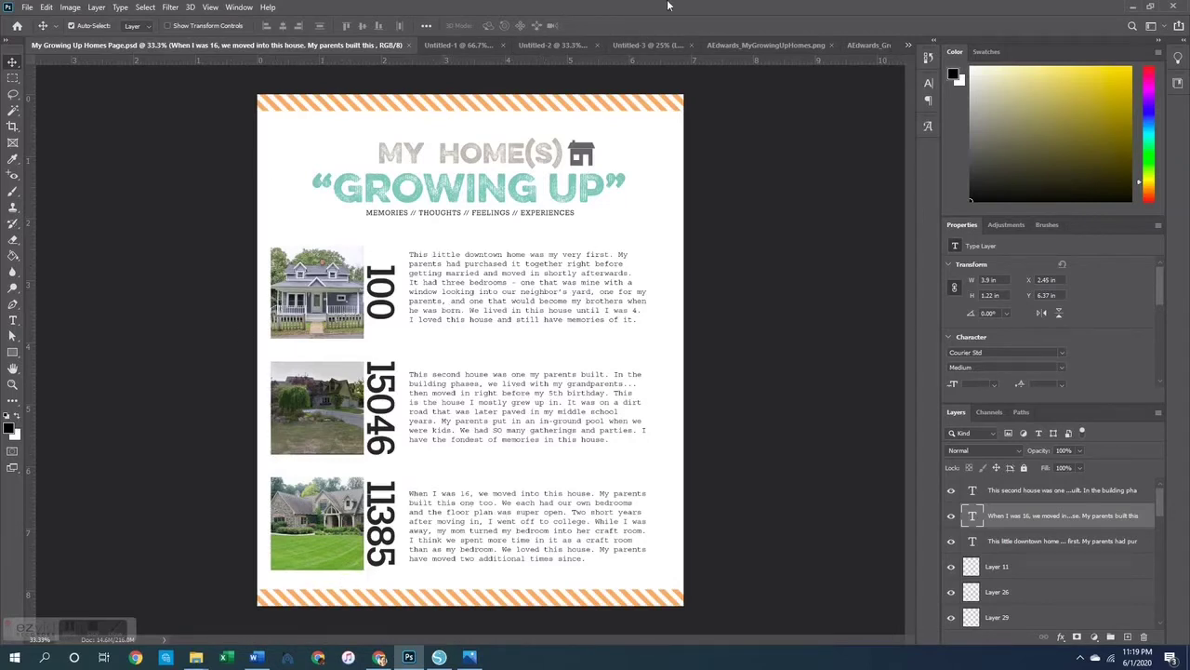
click(553, 44)
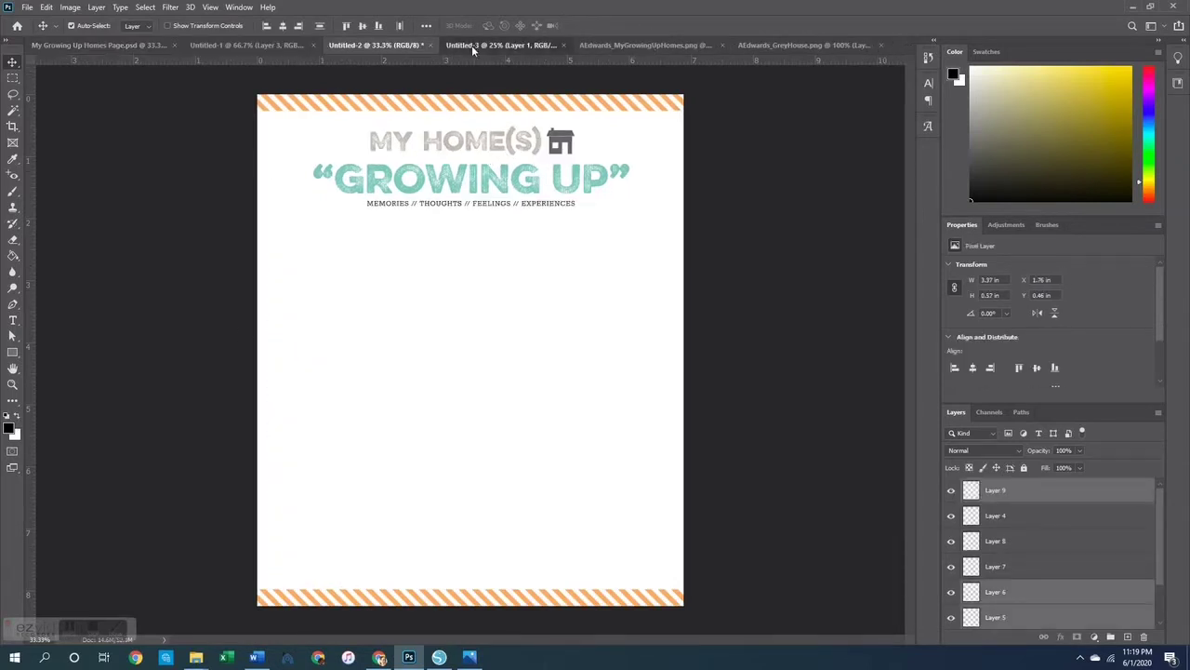
click(472, 45)
click(400, 45)
click(260, 49)
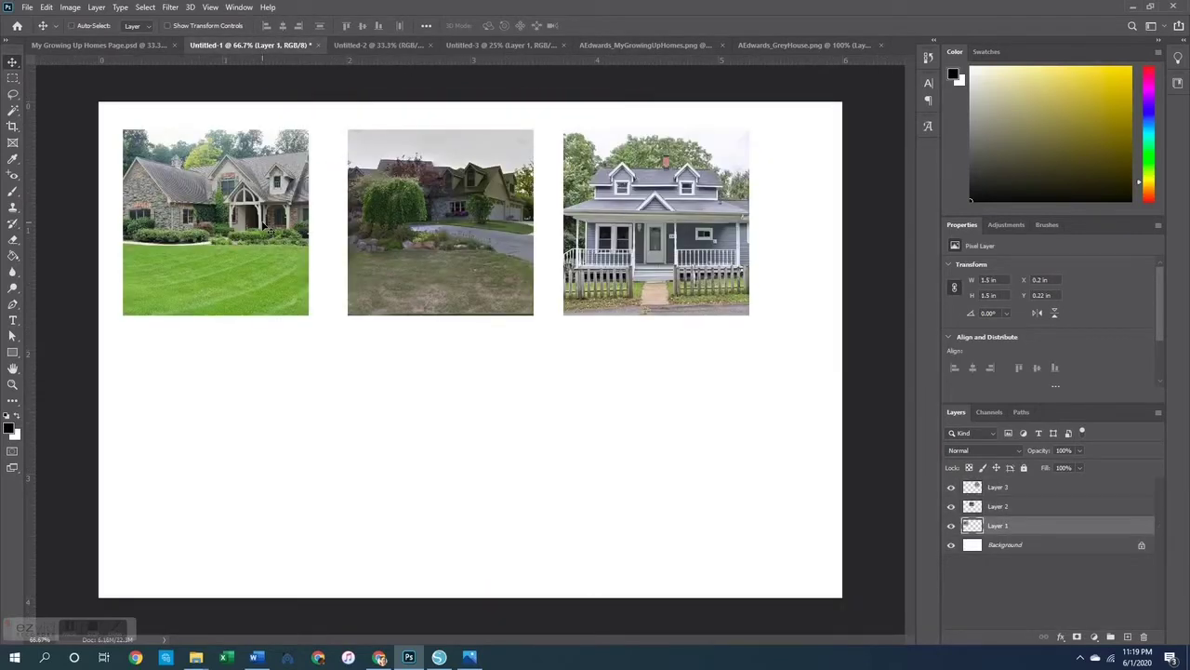
click(391, 45)
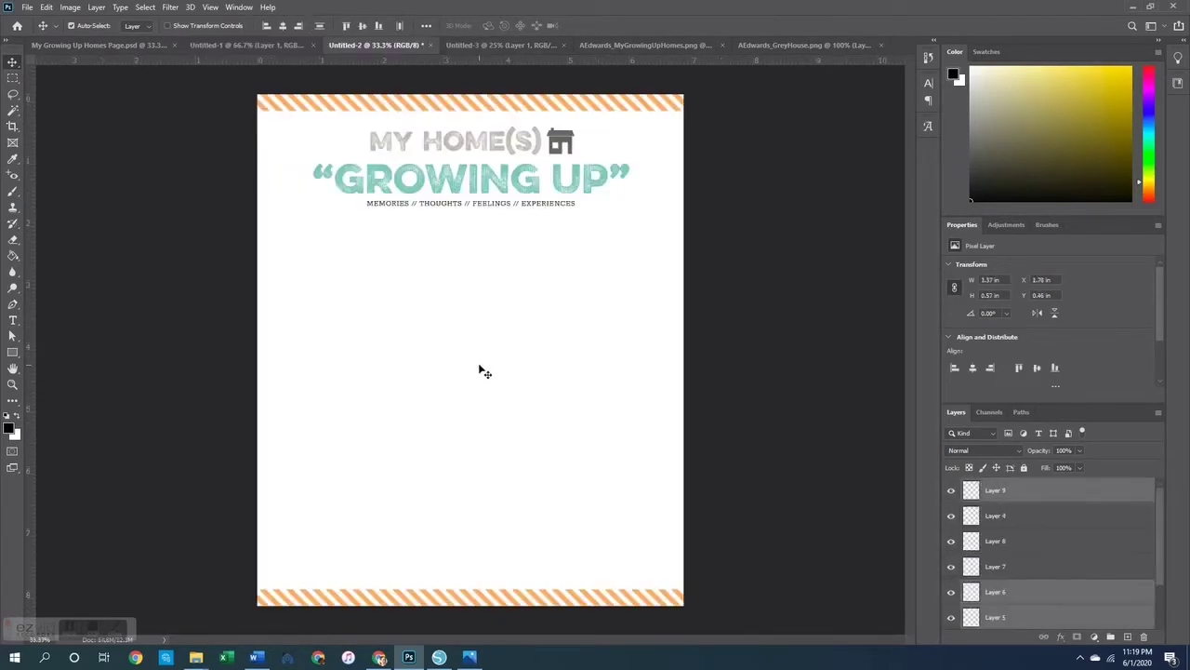
key(ctrl+v)
drag(476, 325, 325, 485)
- Copy the second house photo, with the curved driveway, into the bordered page directly above the stone house photo
click(241, 43)
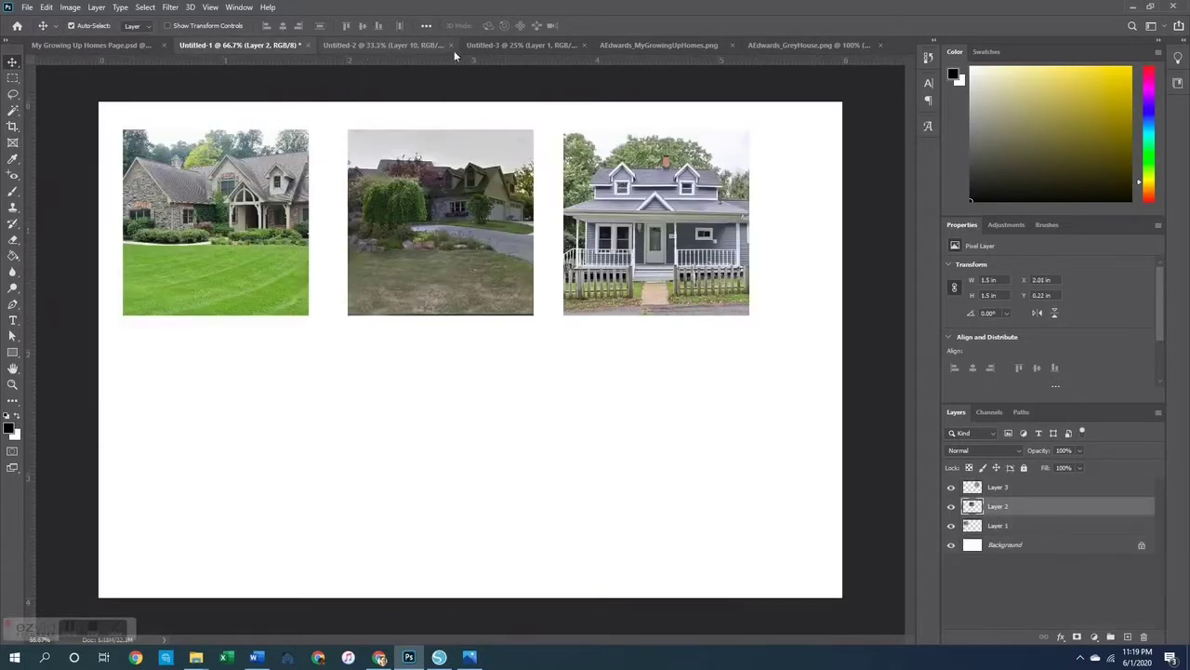
key(ctrl+c)
click(352, 44)
key(ctrl+v)
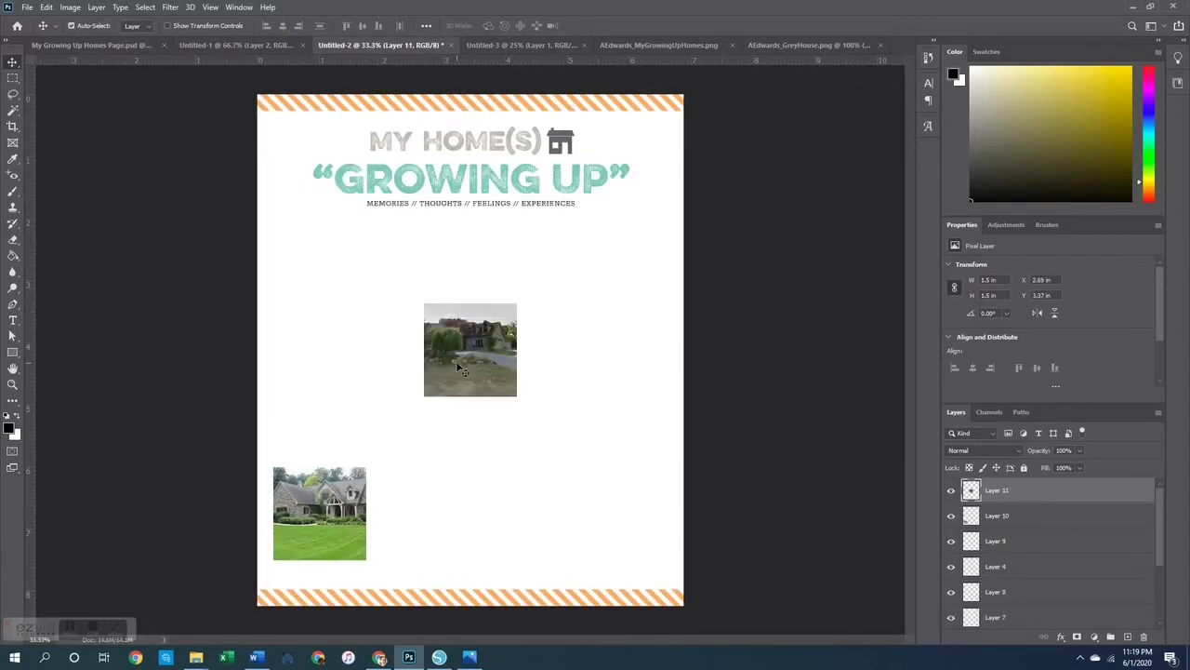
drag(458, 367, 307, 413)
- Copy the grey-blue porch house photo into the bordered page above the other two, about 0.21 inches from the left and 2.24 inches down
click(241, 45)
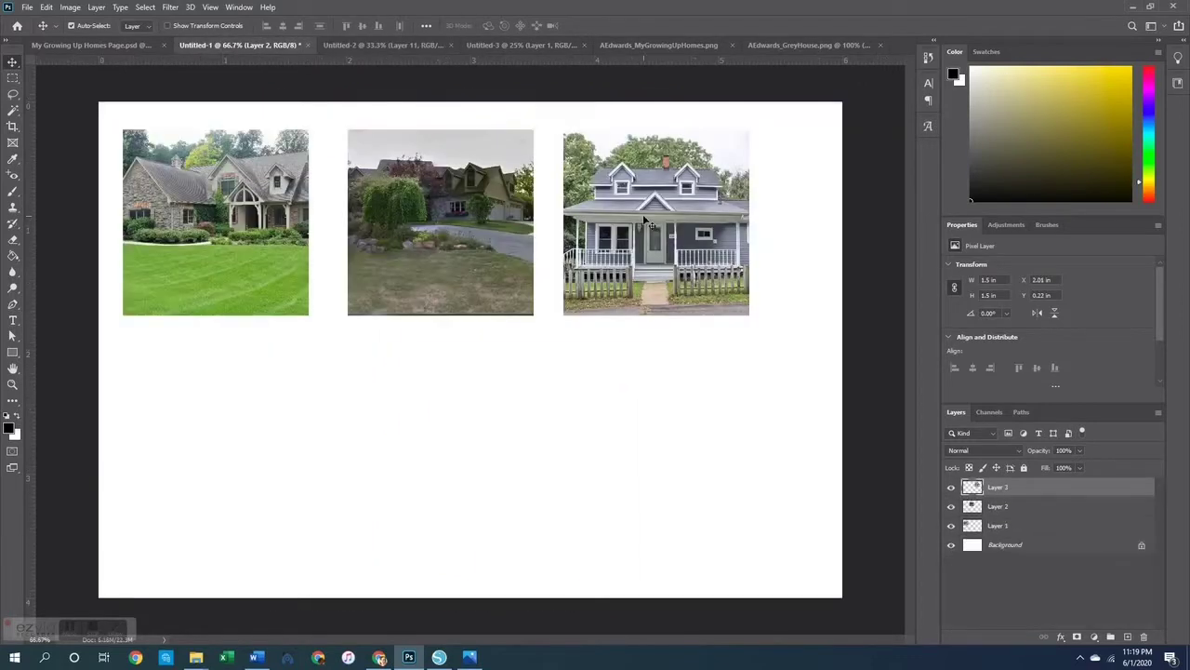
key(ctrl+c)
click(411, 47)
key(ctrl+v)
drag(495, 356, 342, 295)
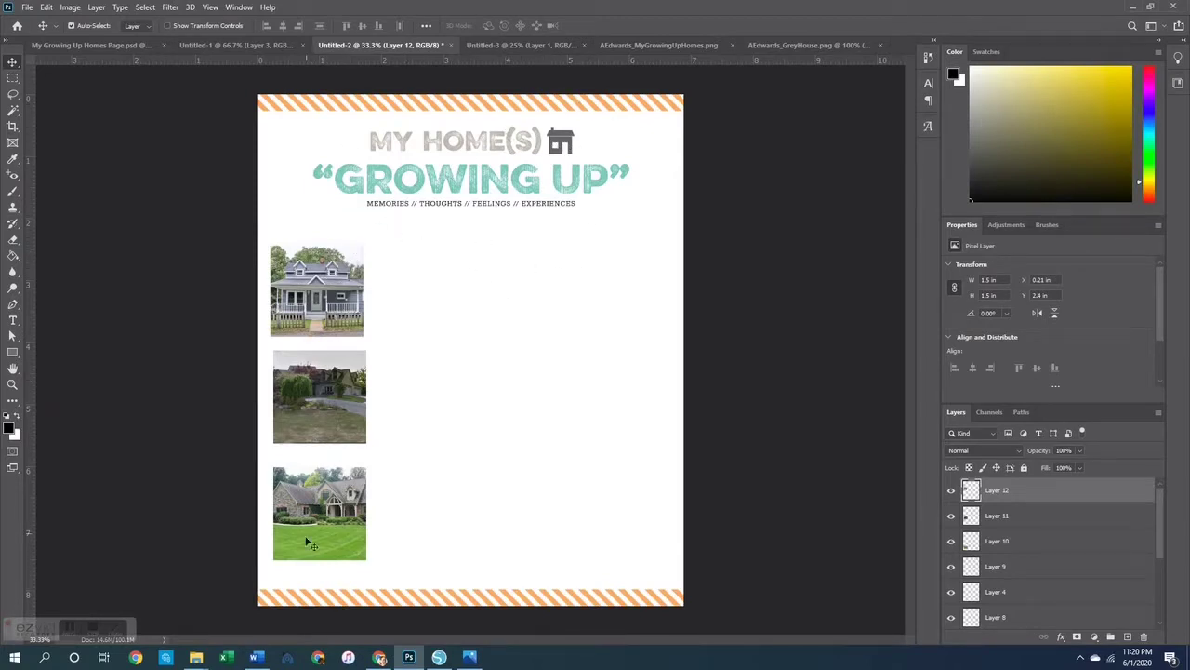
drag(327, 295, 328, 285)
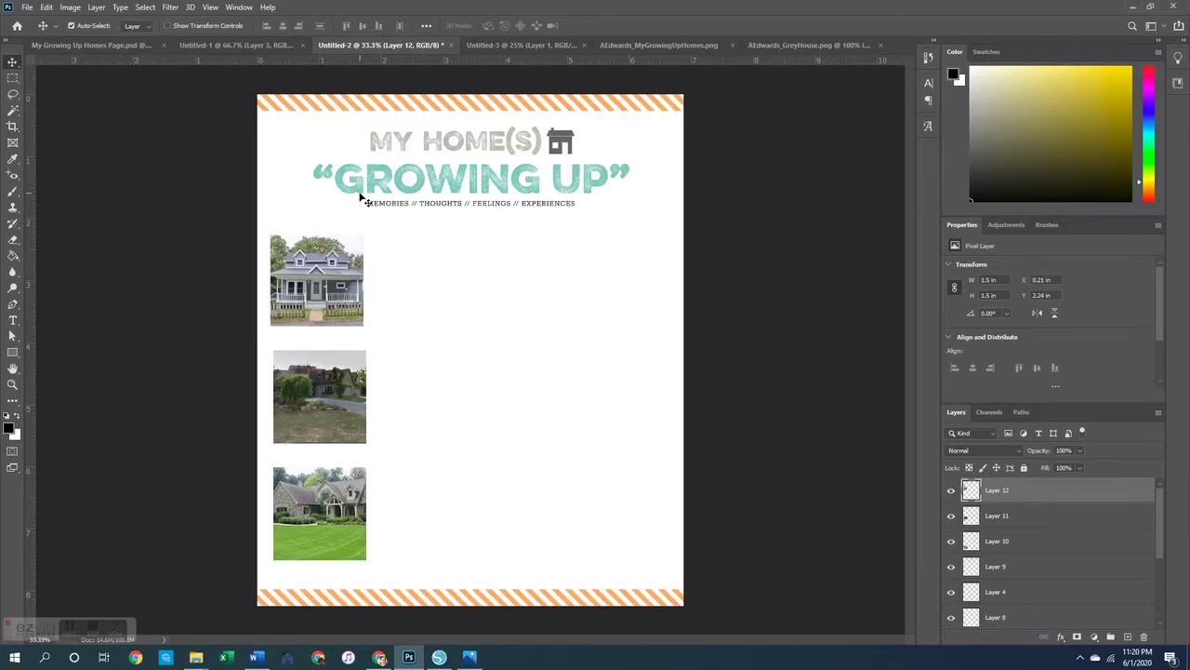
- Open AEdwards_0.png from the kit folder and copy the digit 0 into the bordered page
key(ctrl+o)
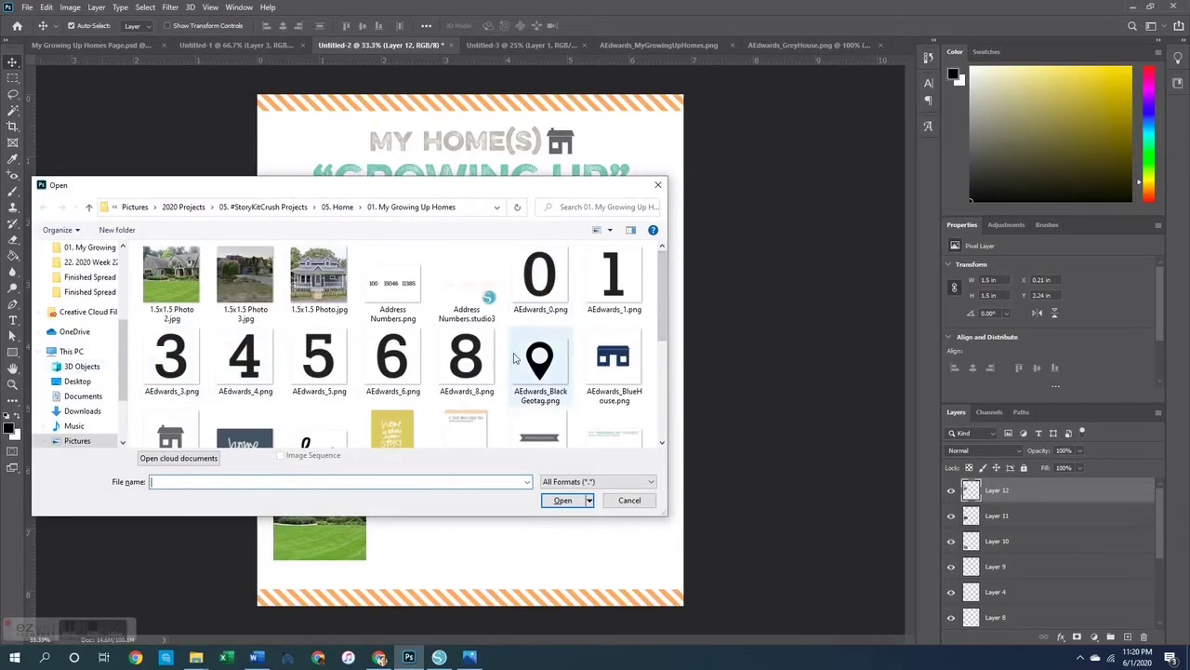
double_click(544, 277)
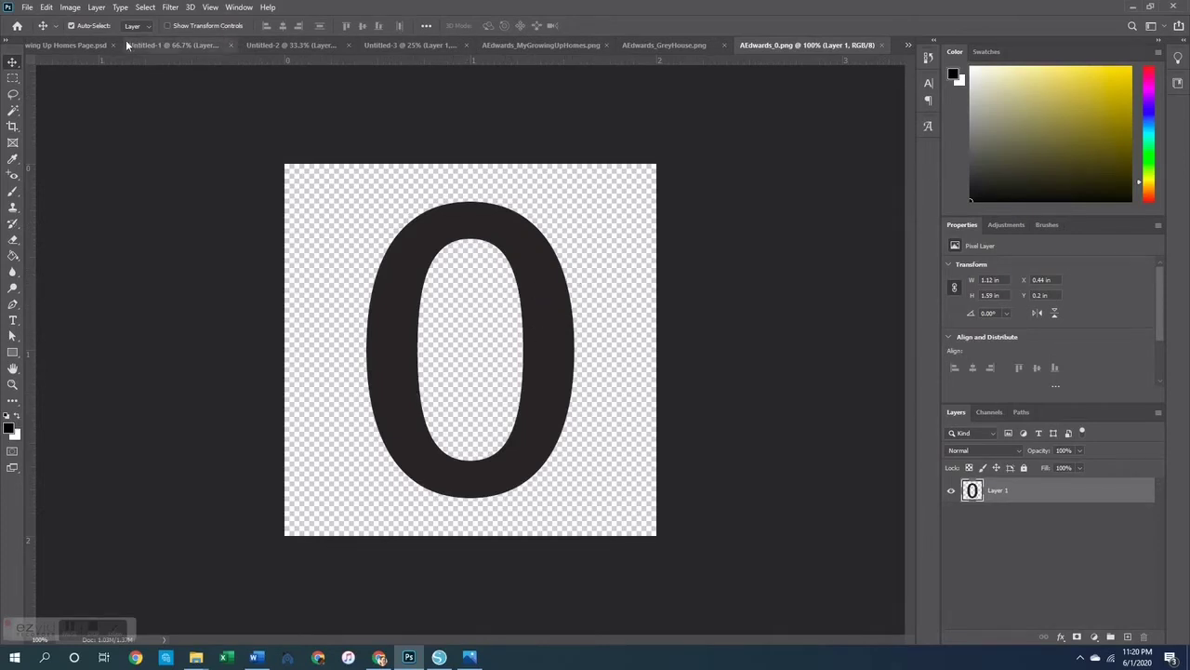
click(93, 44)
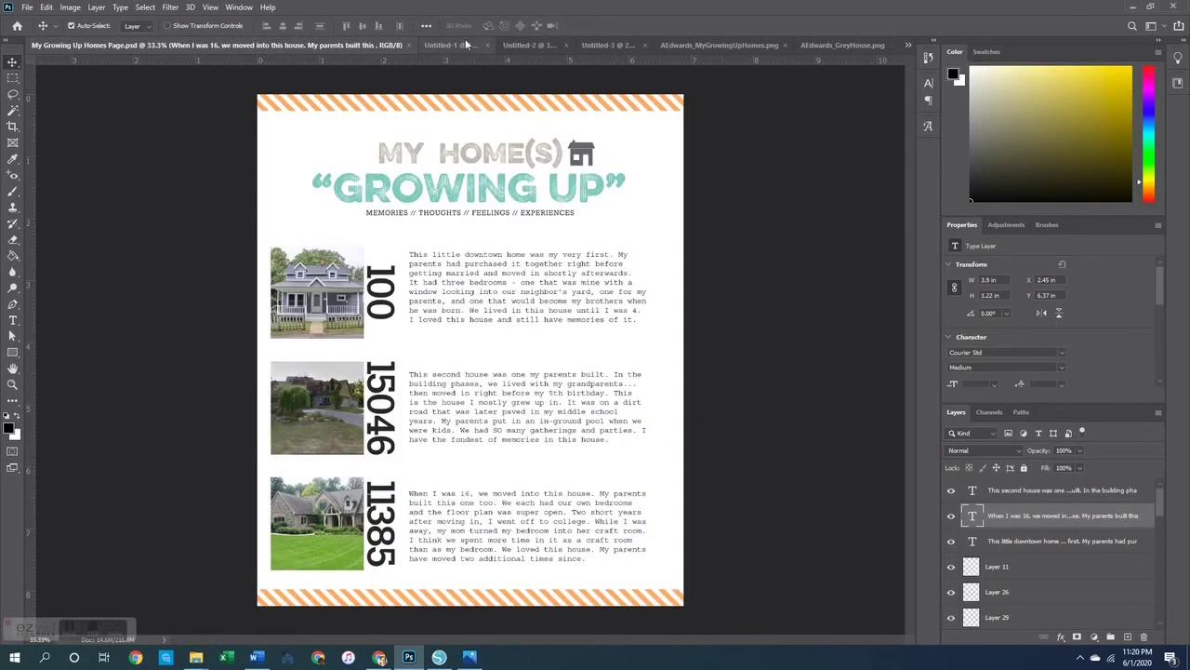
click(528, 45)
key(ctrl+v)
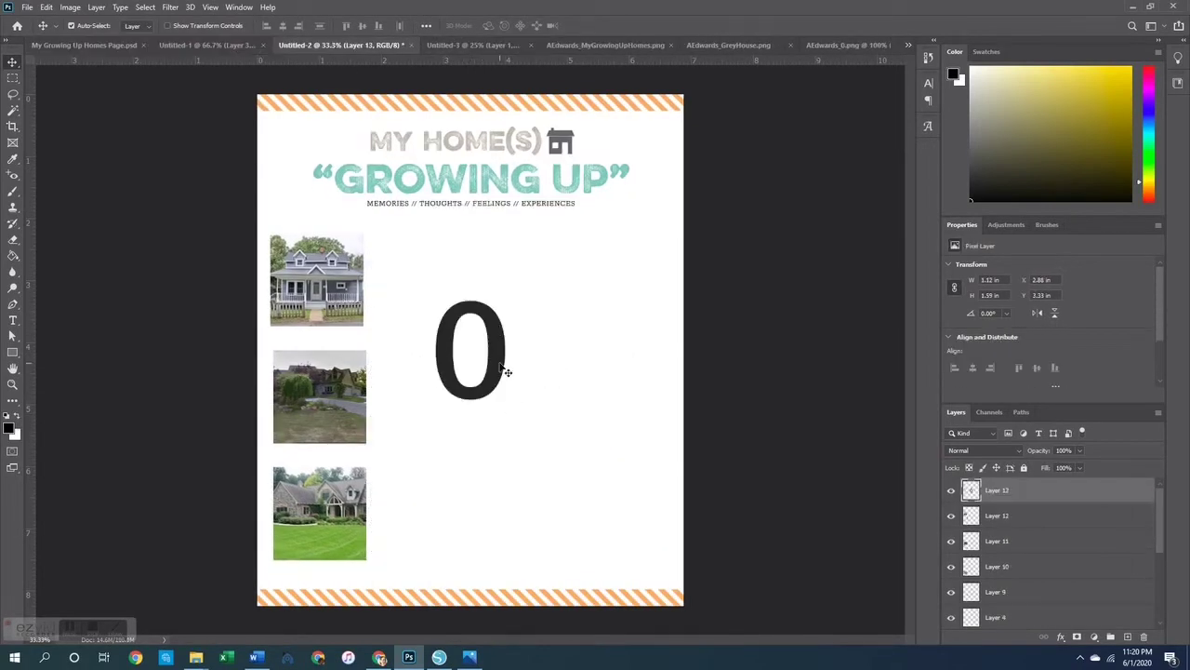
- Rotate the digit 0 by 90 degrees, shrink it to about 0.48 × 0.34 in and place it just beside the porch house photo
key(ctrl+t)
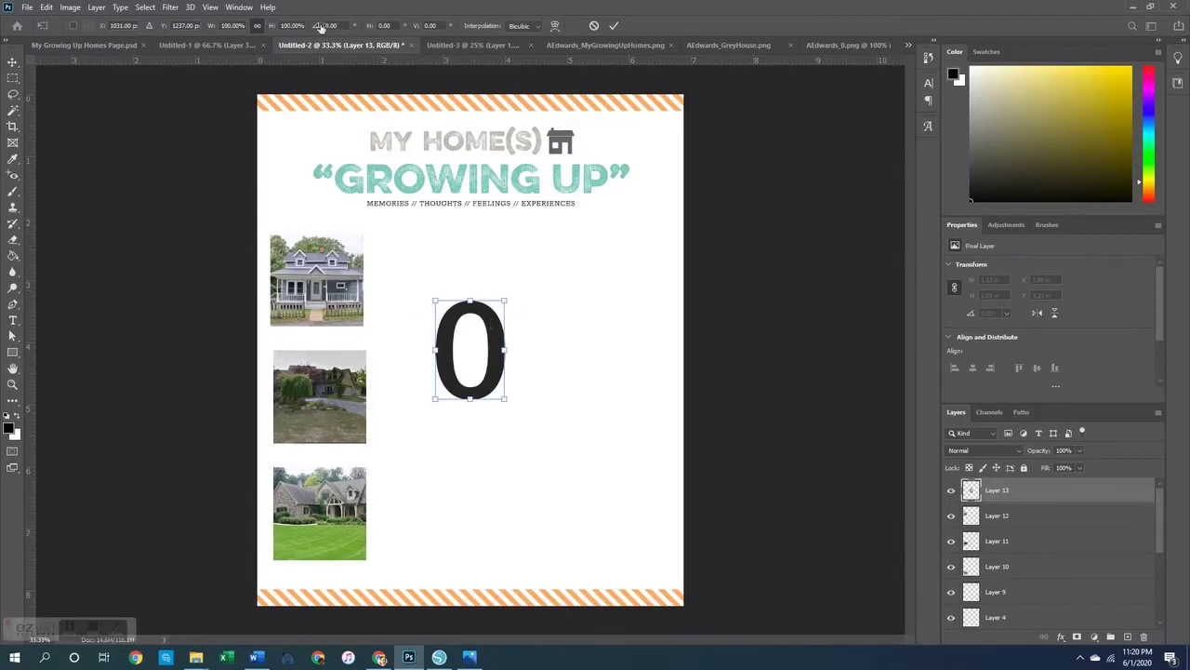
text(90)
key(Return)
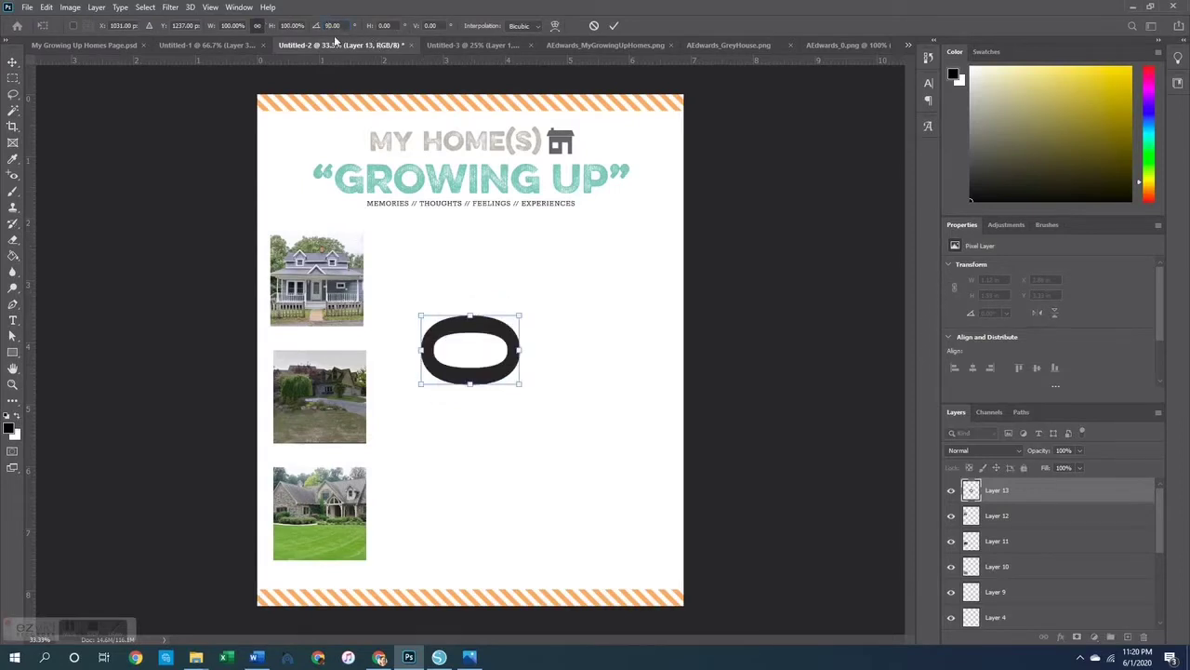
drag(473, 332, 406, 281)
key(Return)
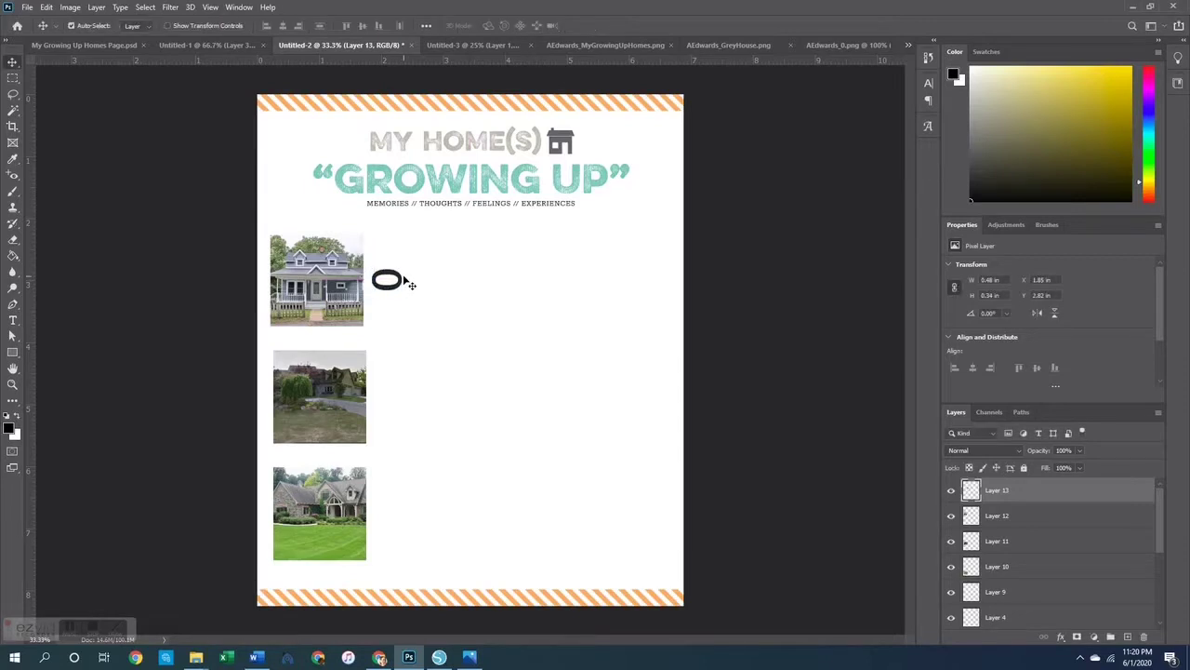
- Examine the address numbers on the finished My Growing Up Homes Page and return to the bordered page
click(83, 45)
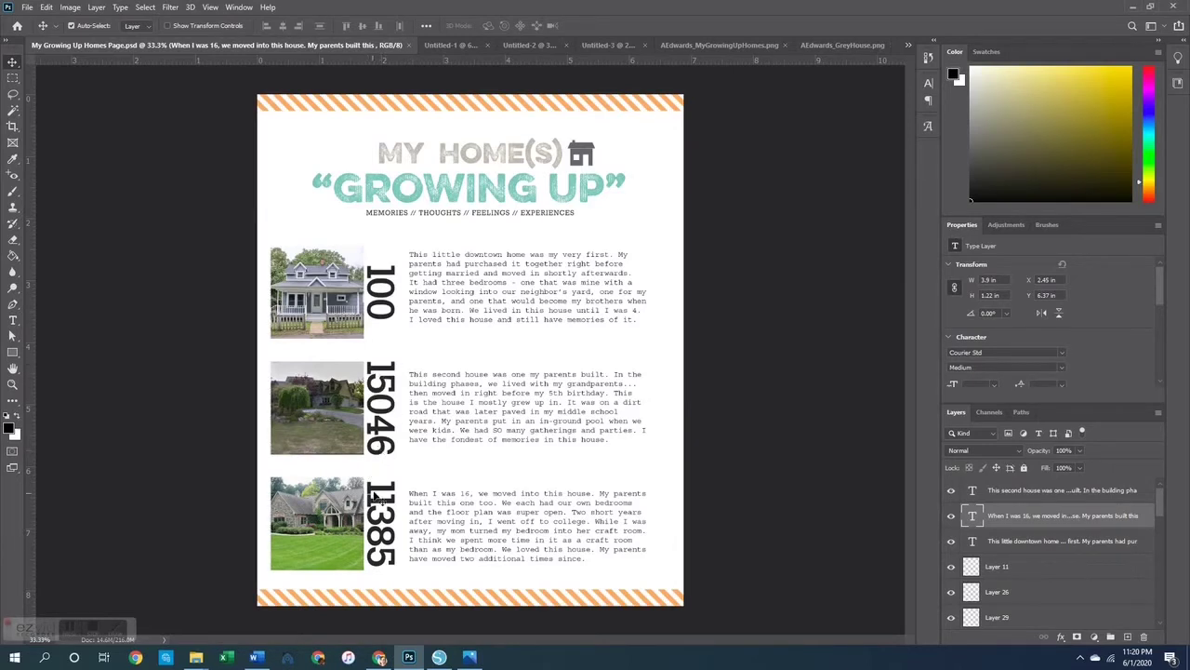
click(374, 493)
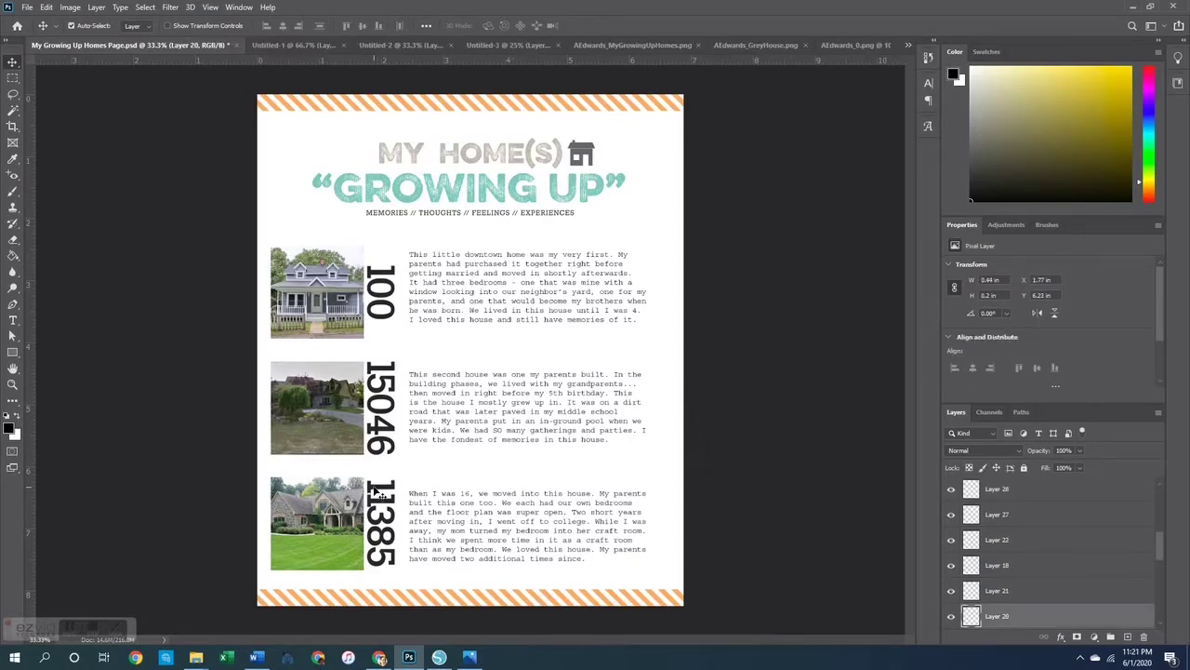
click(787, 464)
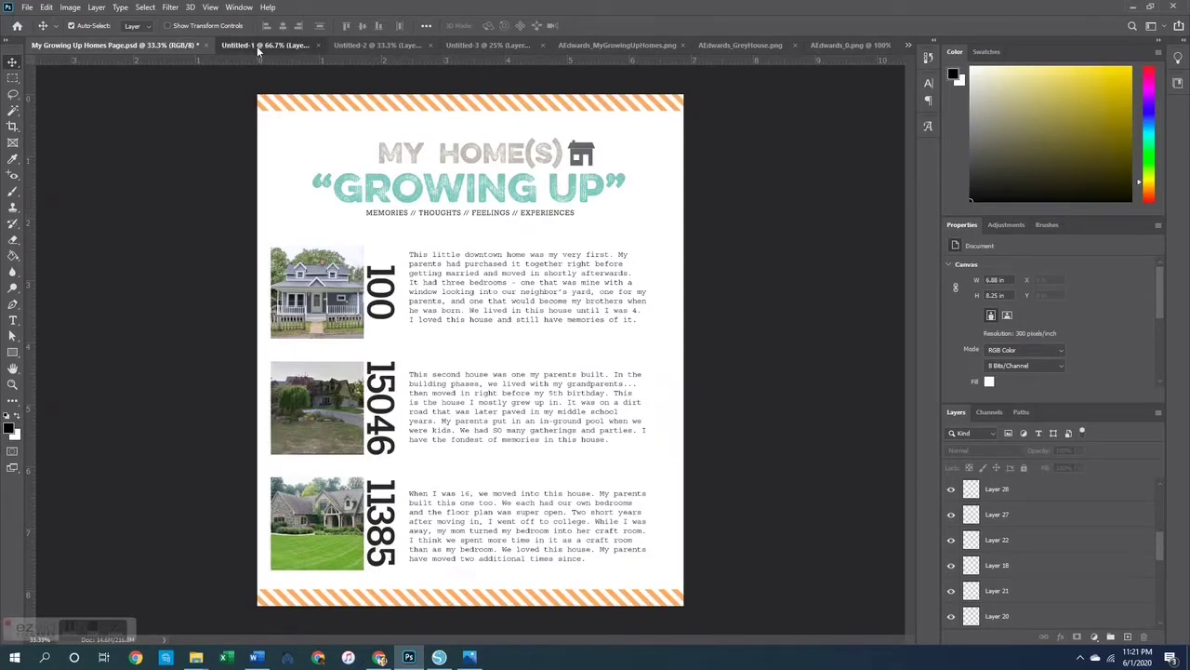
click(296, 45)
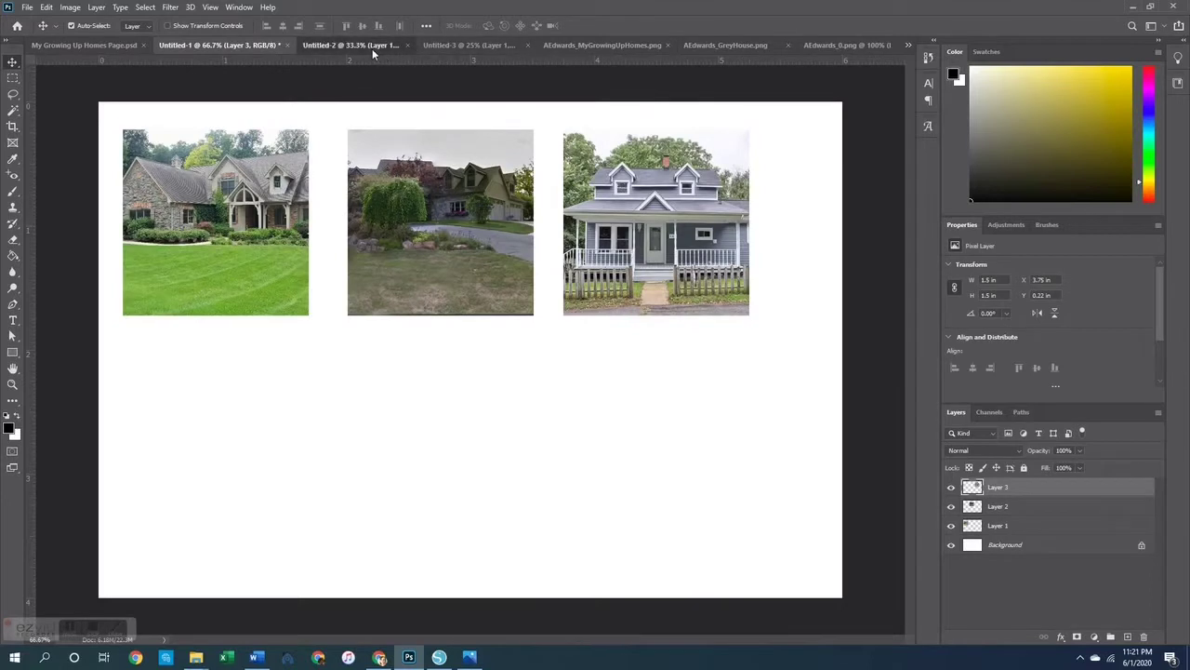
click(372, 49)
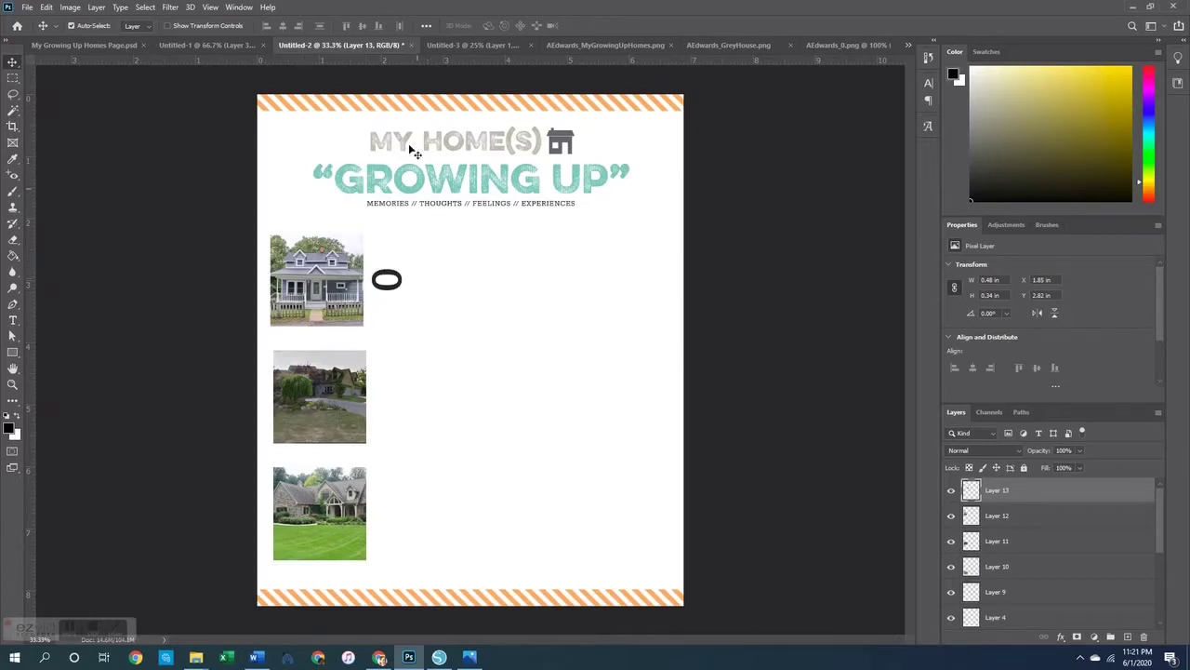
- Add a text box about 3.58 × 1.23 in beside the porch house photo and fill it with repeated Lorem ipsum text
click(12, 320)
drag(416, 234, 638, 322)
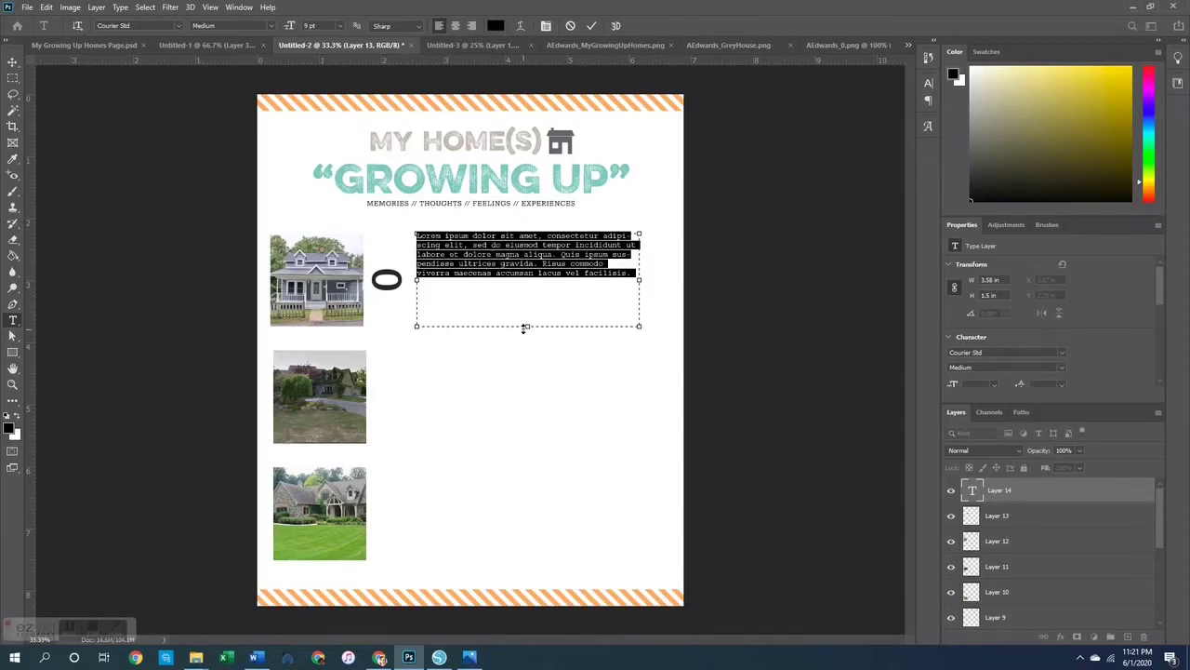
drag(525, 328, 517, 319)
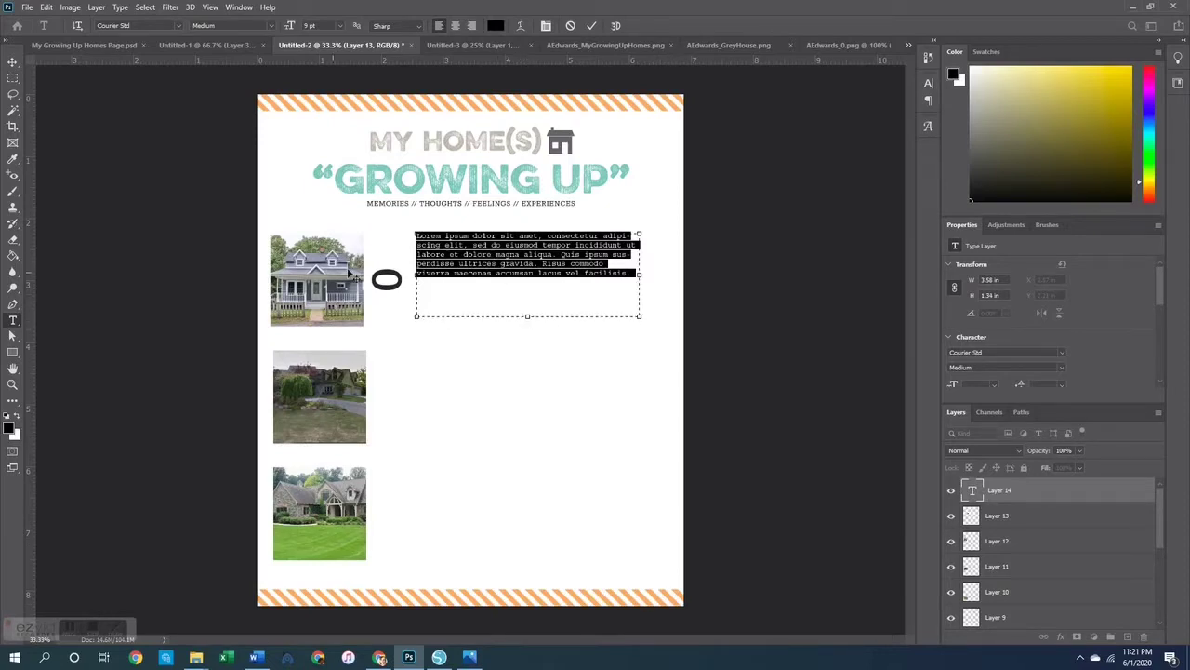
drag(531, 228, 527, 239)
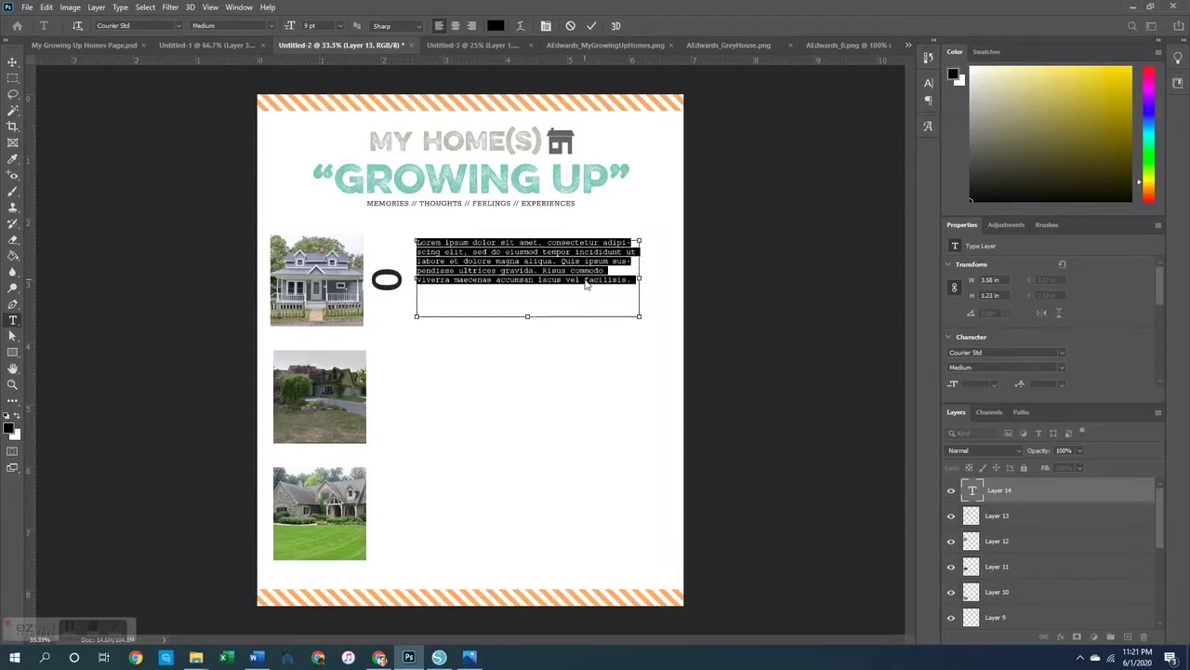
key(ctrl+v)
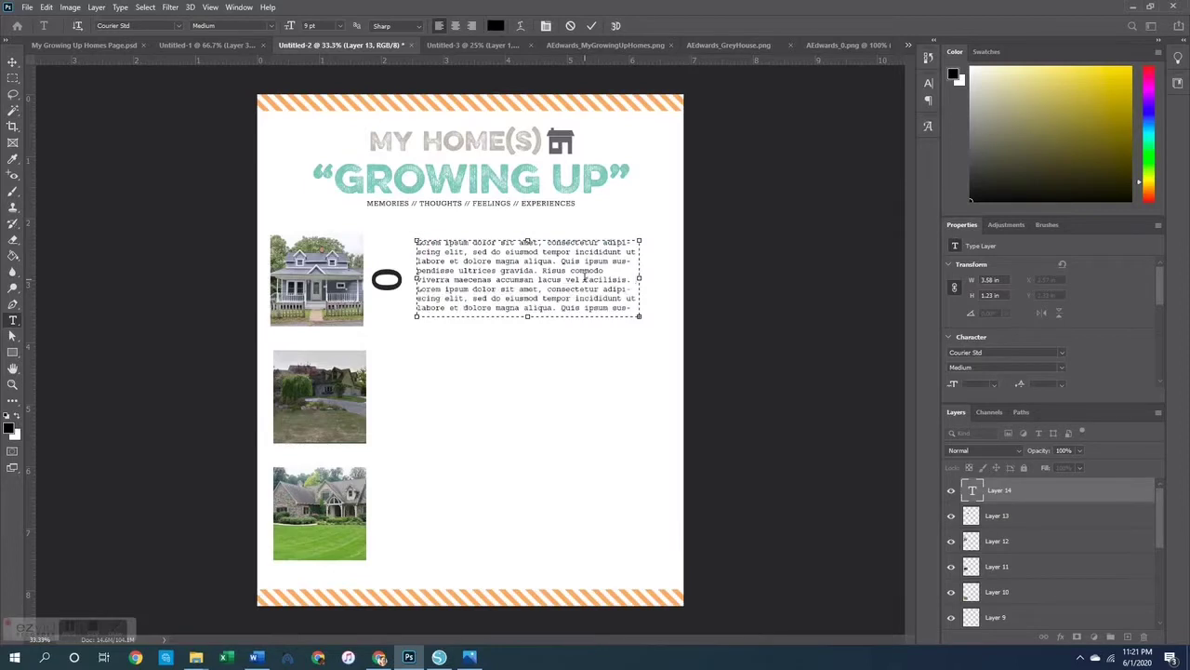
key(ctrl+Return)
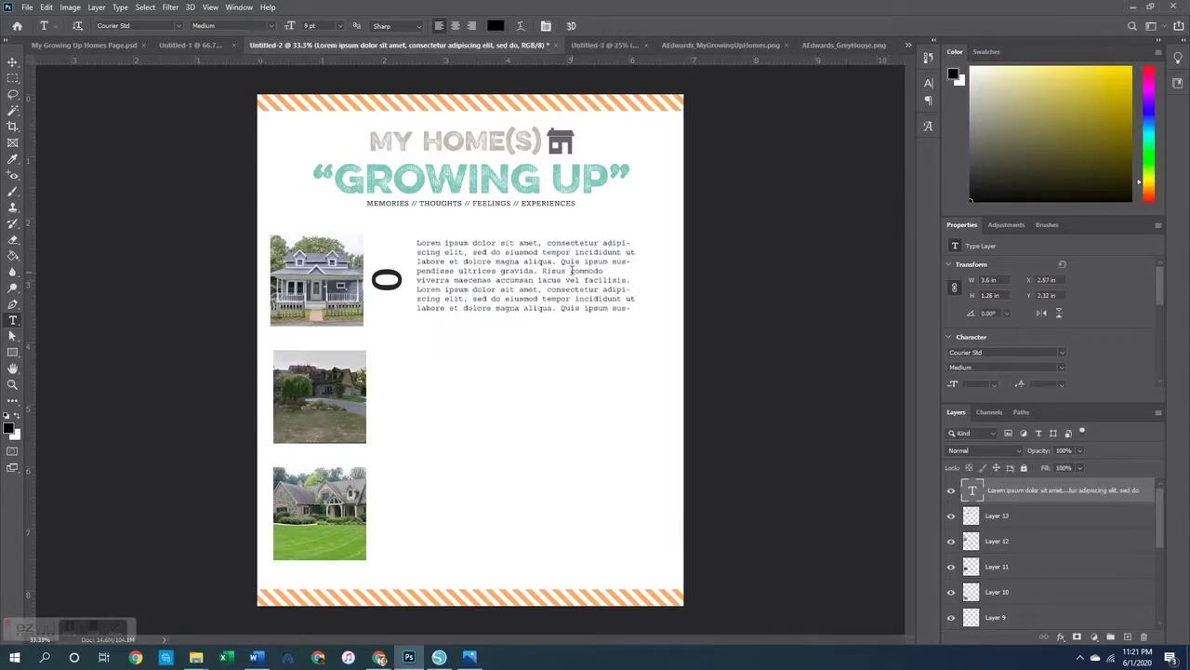
- Duplicate the Lorem ipsum text block twice, placing the copies beside the second and third house photos
click(13, 64)
key(ctrl+j)
drag(529, 361, 510, 493)
key(ctrl+j)
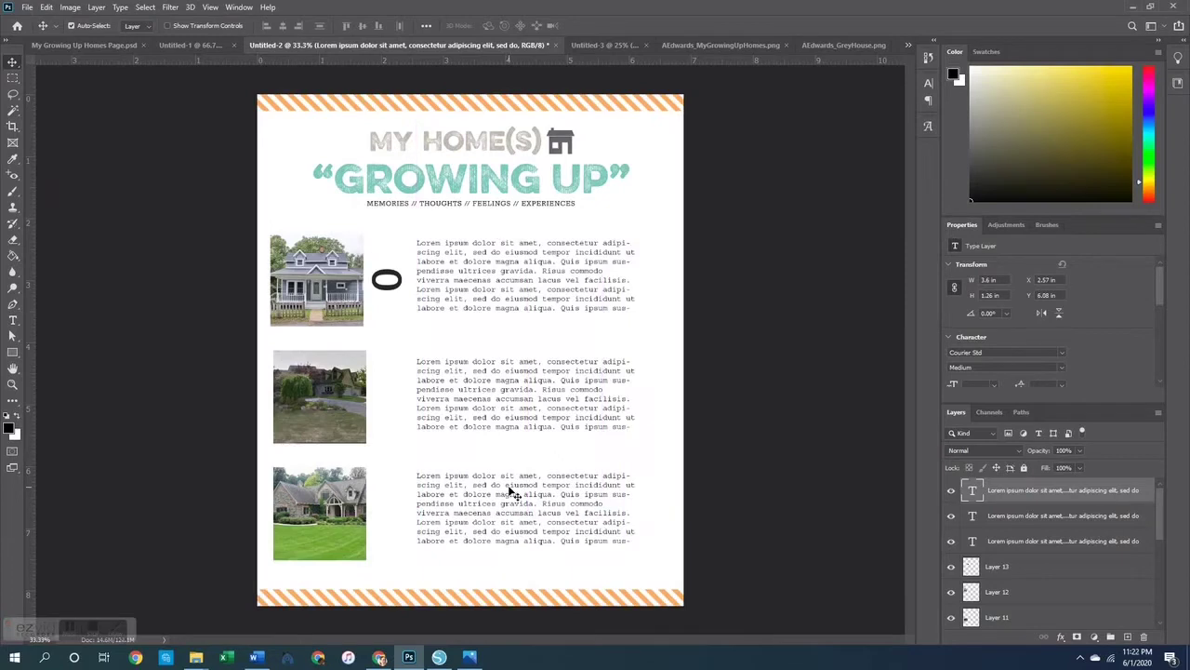
- Compare the finished homes page with the photo sheet, the bordered page and the striped-border sheet
click(91, 43)
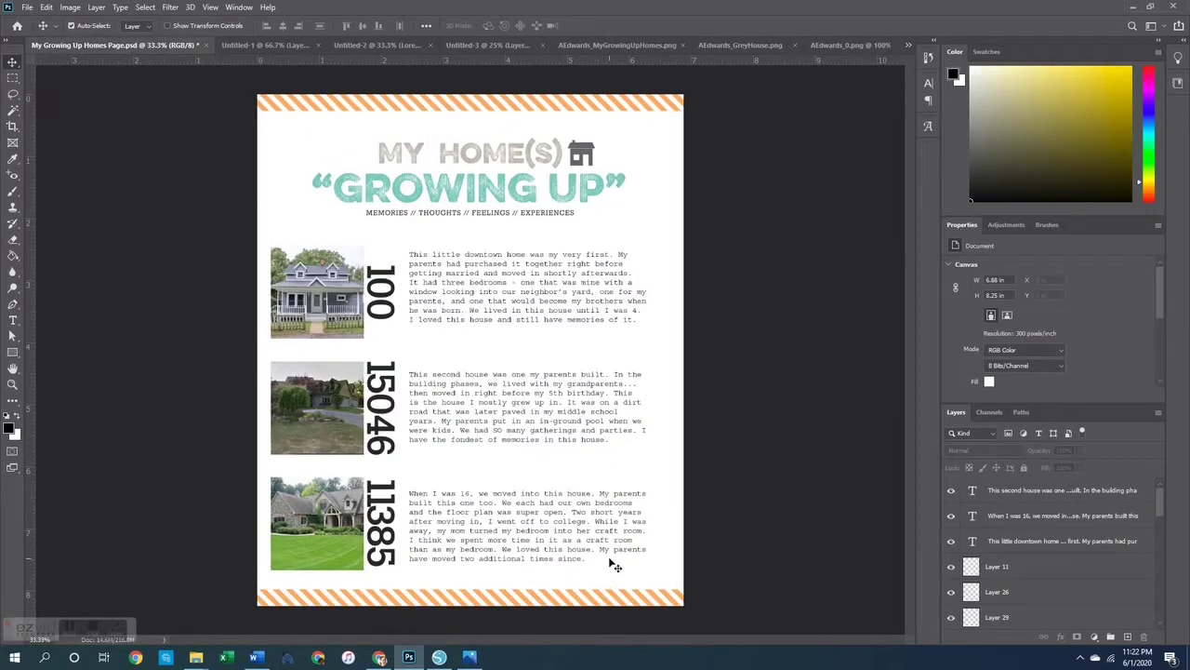
click(268, 46)
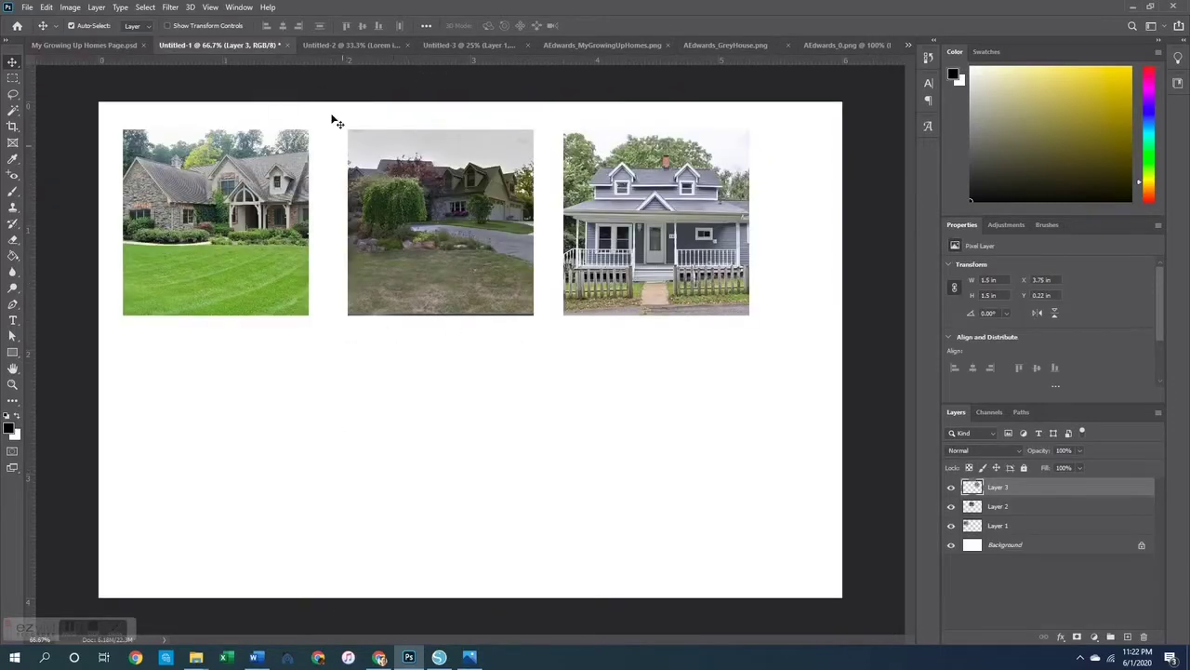
click(338, 44)
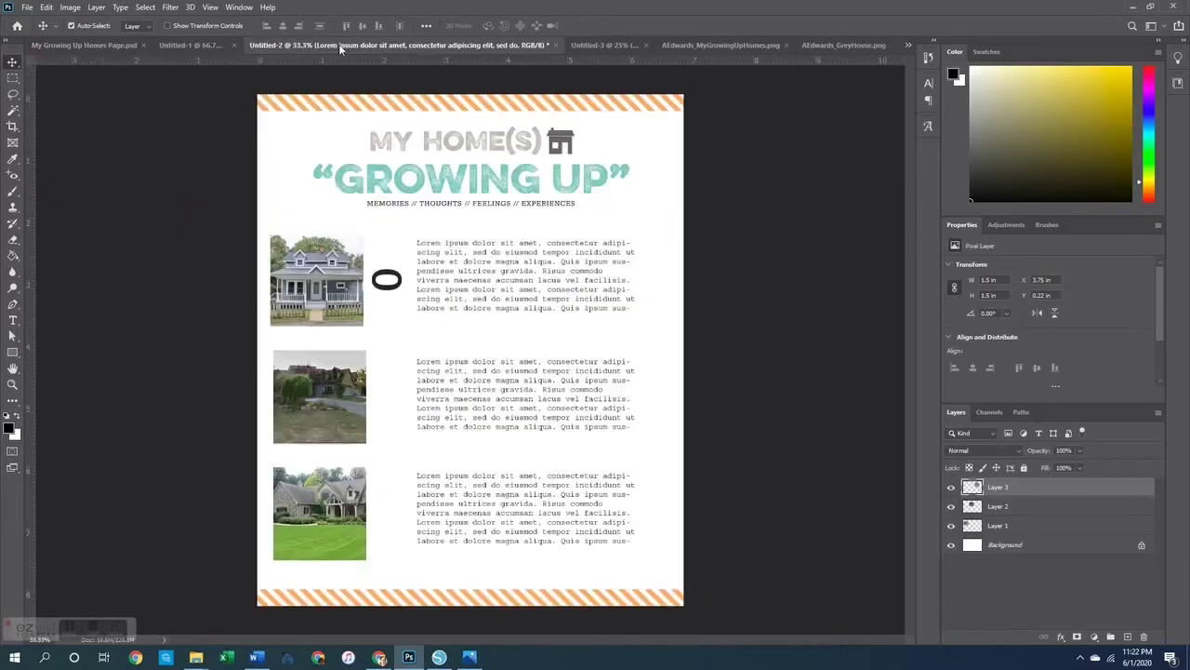
click(605, 44)
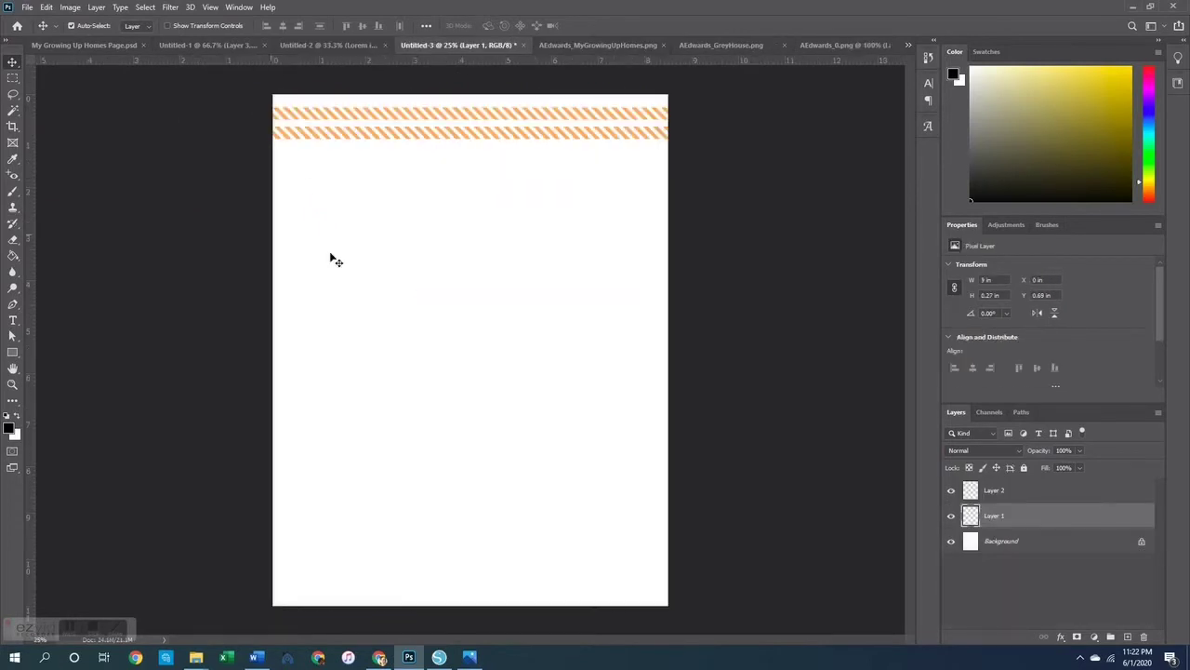
click(325, 45)
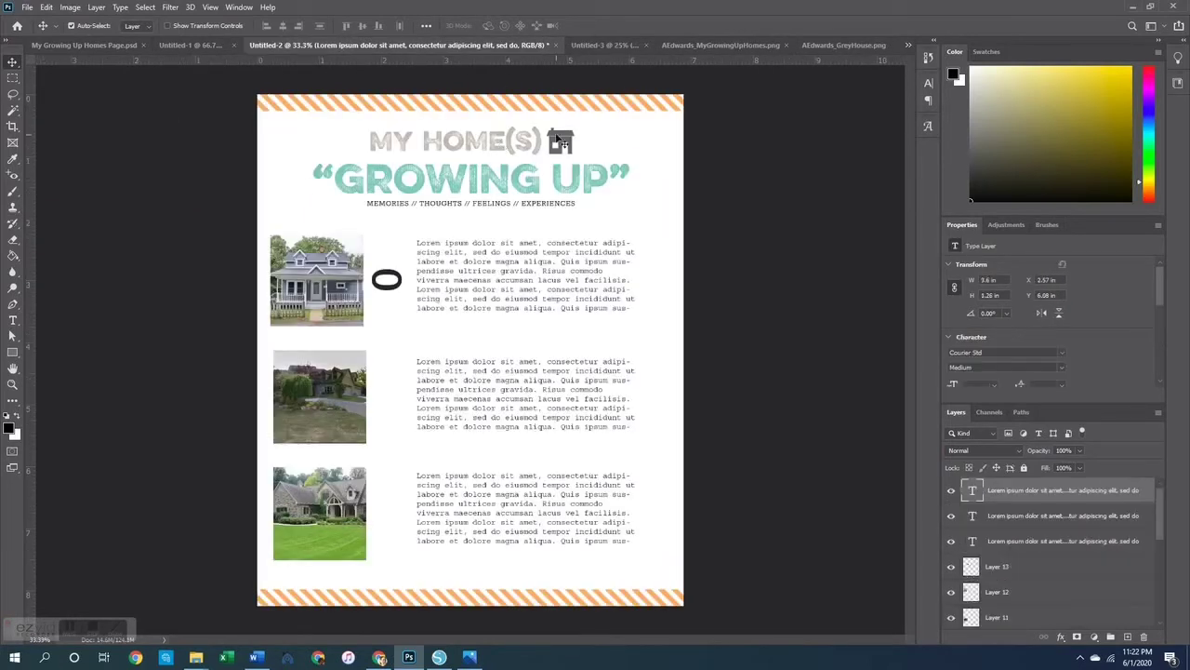
- Close the bordered page Untitled-2 without saving it
click(558, 140)
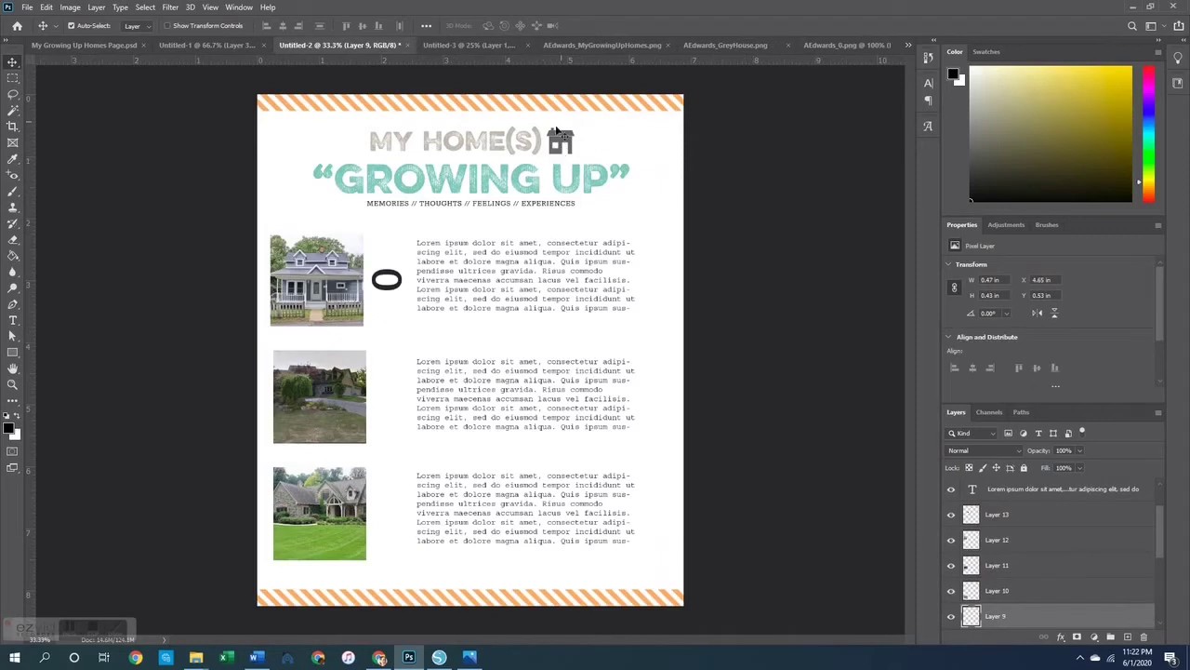
click(409, 44)
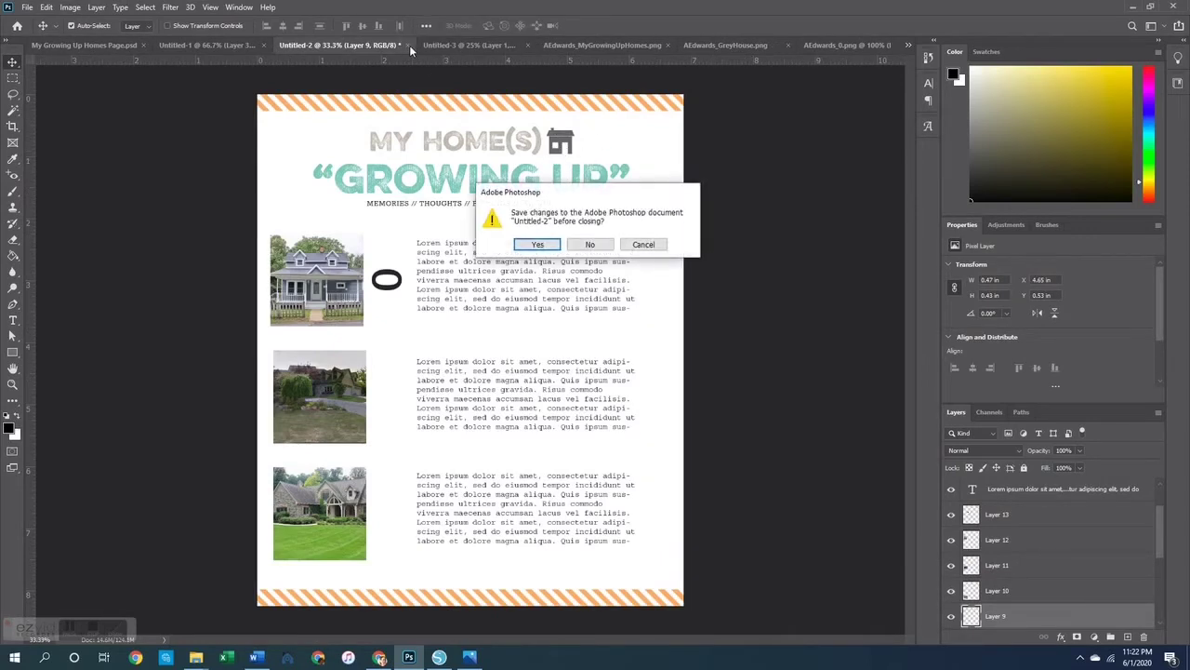
key(n)
- Copy the house icon from the finished homes page into Untitled-3, placing it below the stripes about 0.37 in across and 1.23 in down
click(239, 44)
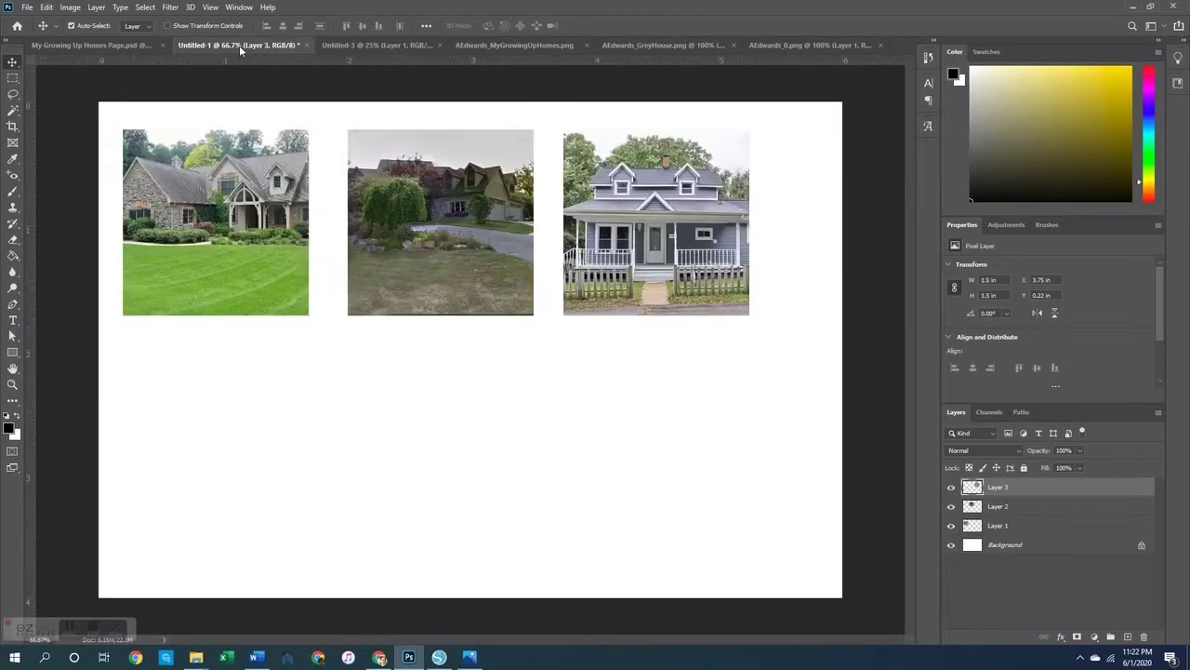
click(93, 44)
click(584, 155)
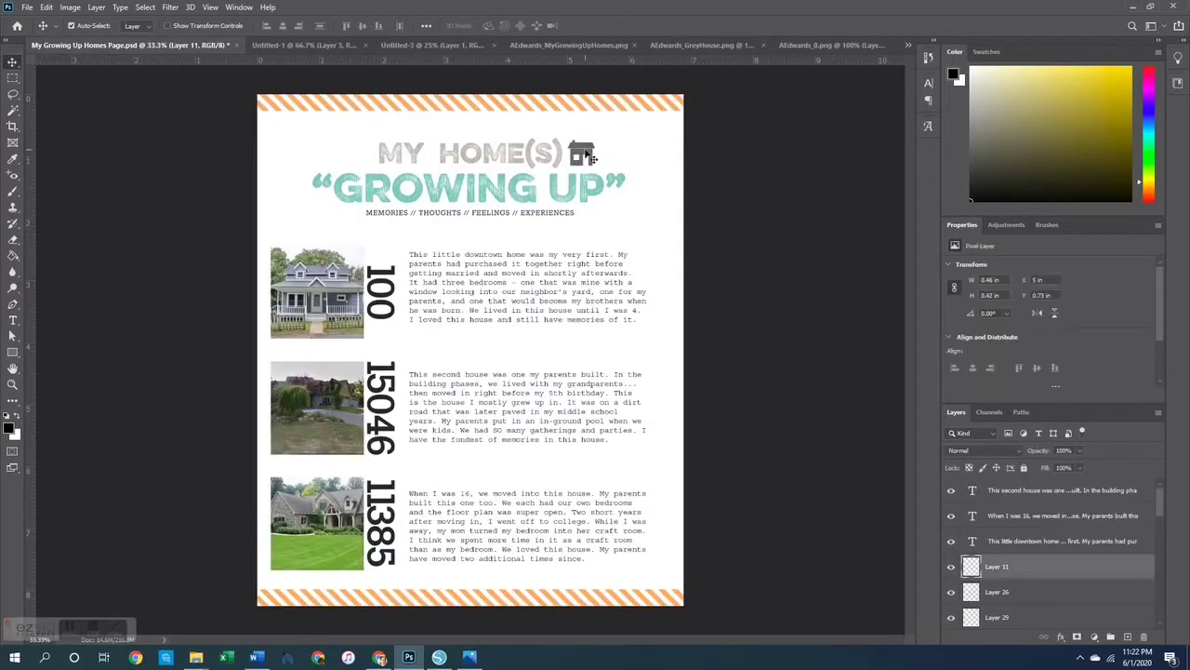
click(432, 43)
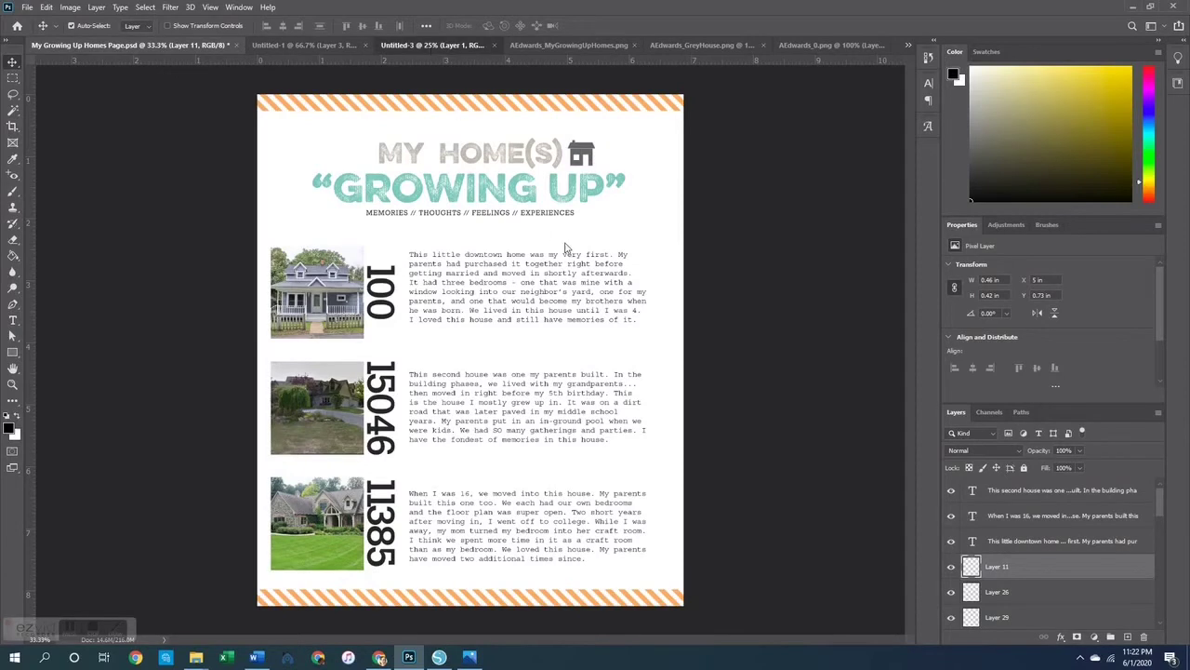
key(ctrl+v)
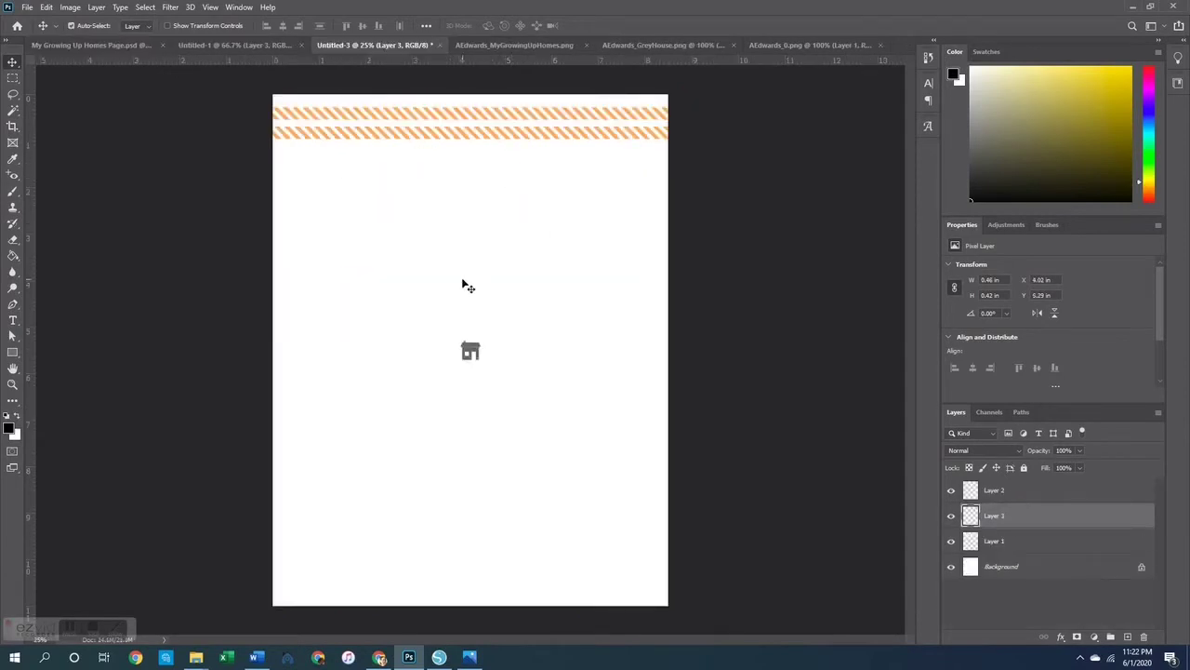
drag(471, 352, 299, 164)
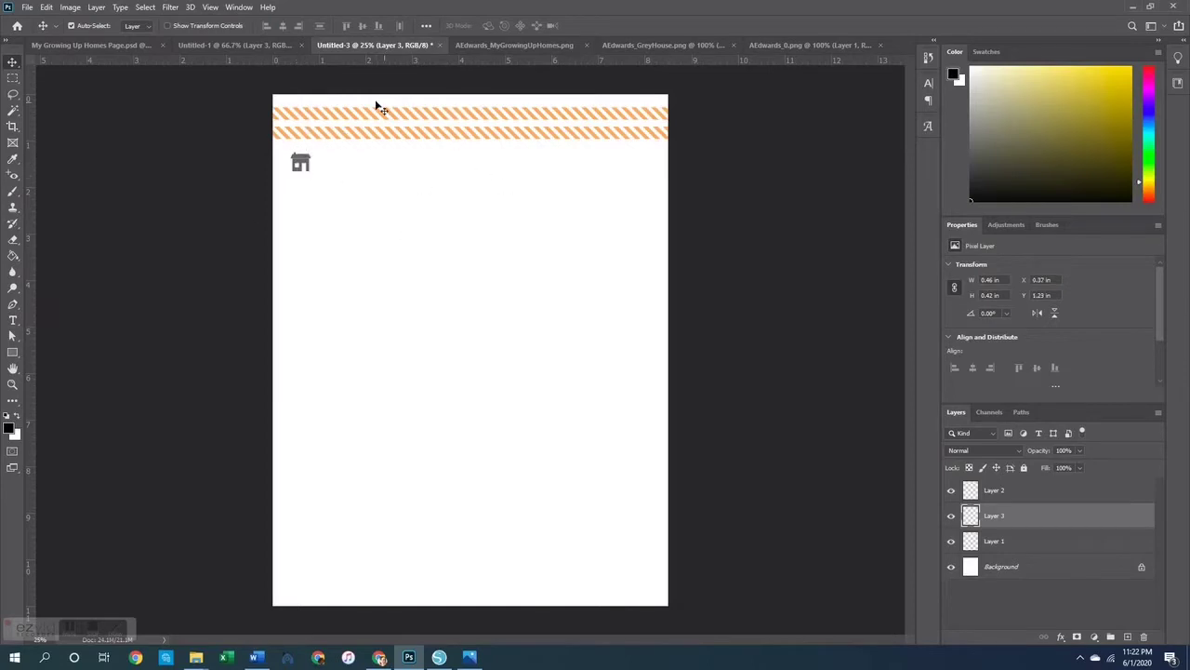
- Close AEdwards_MyGrowingUpHomes.png, AEdwards_GreyHouse.png and AEdwards_0.png without saving changes
click(516, 44)
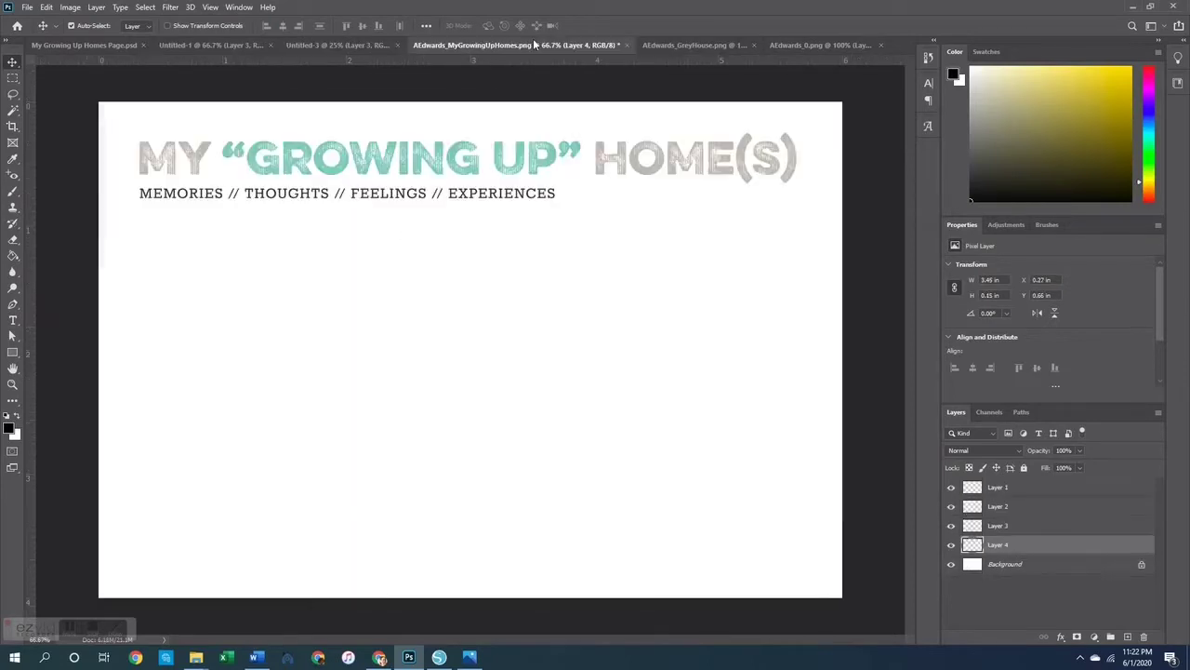
click(624, 44)
click(589, 253)
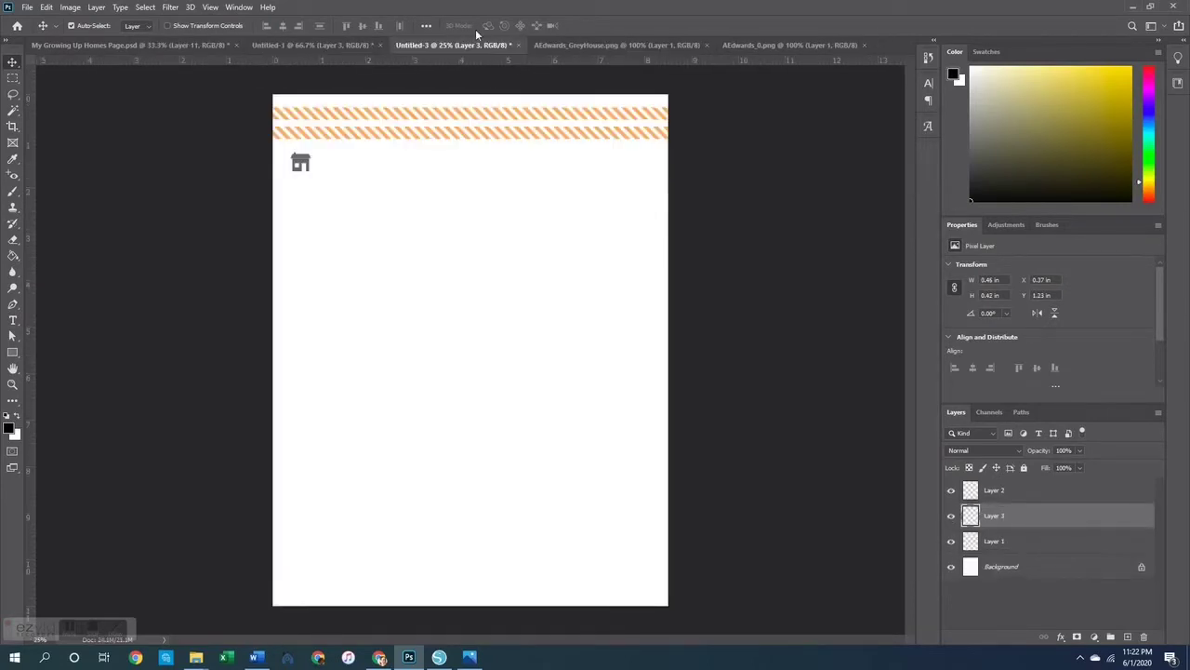
click(585, 45)
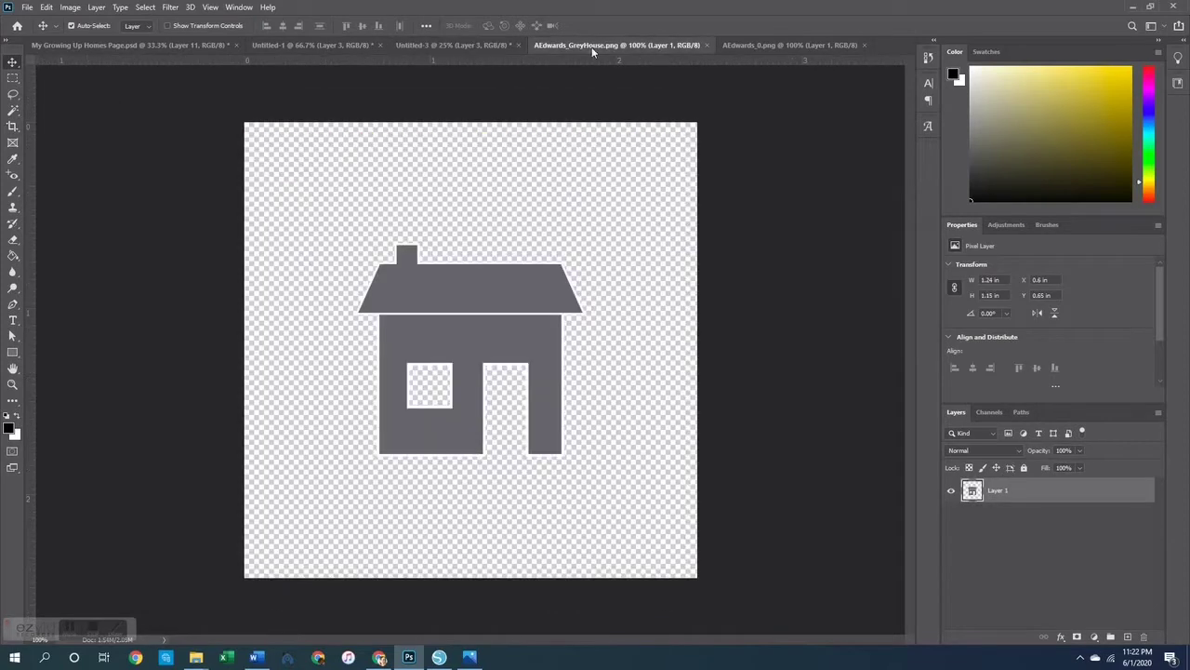
click(708, 45)
click(676, 44)
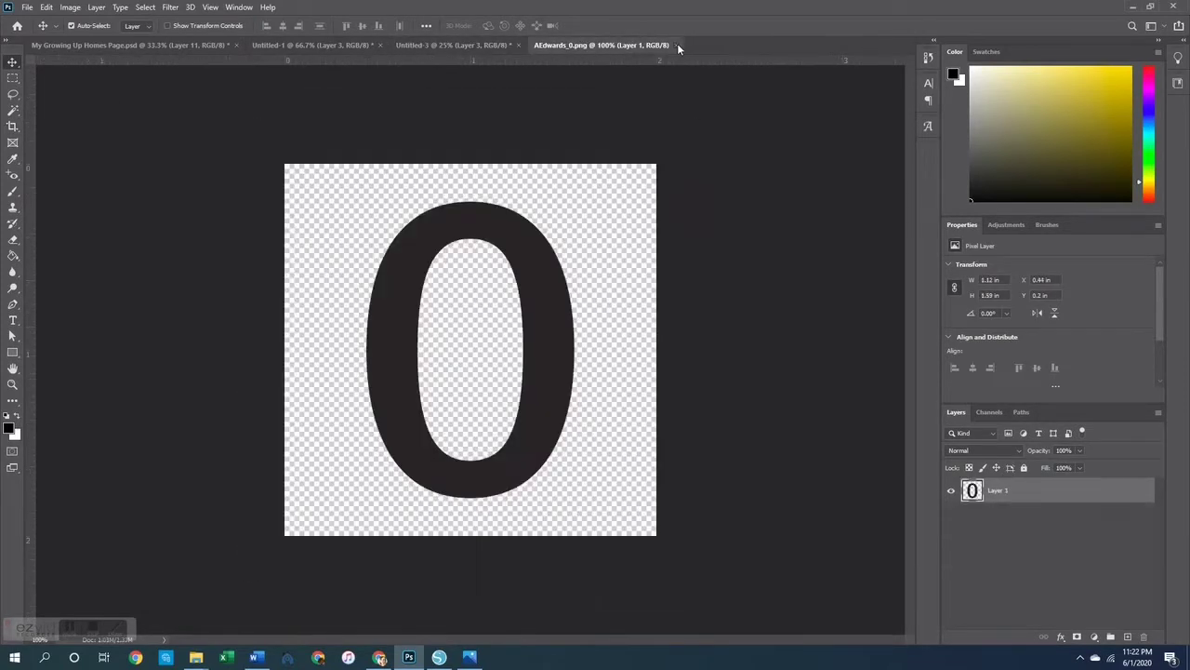
- Create a new 6 × 4 in document at 300 ppi from the recent presets
click(186, 44)
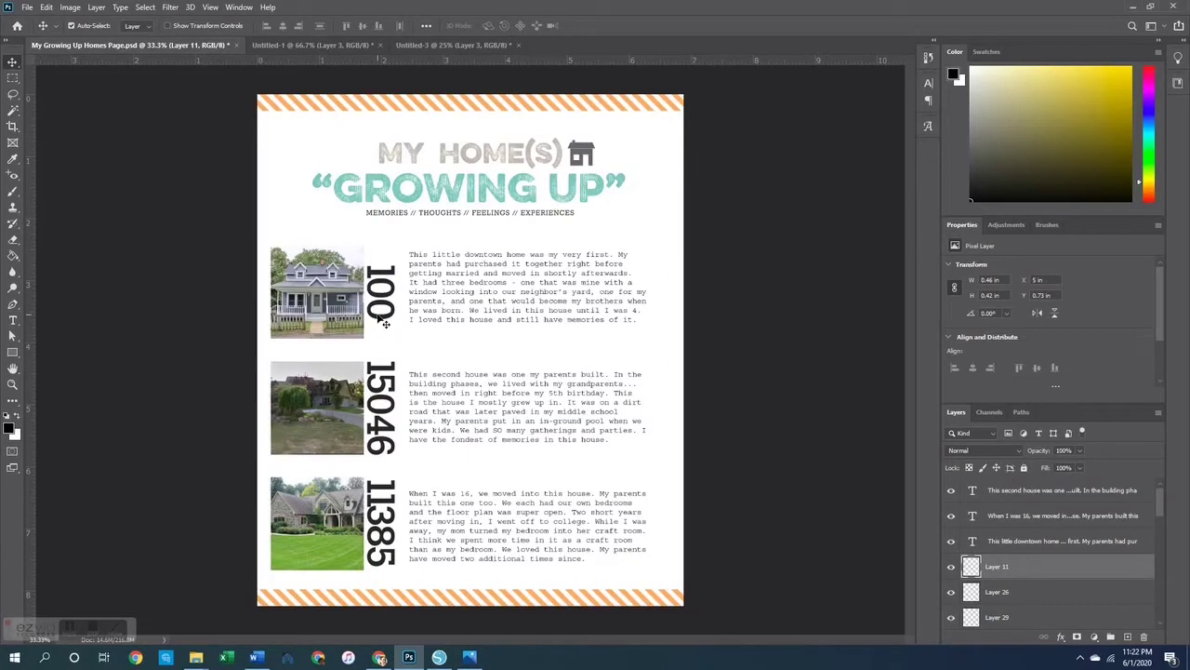
key(ctrl+n)
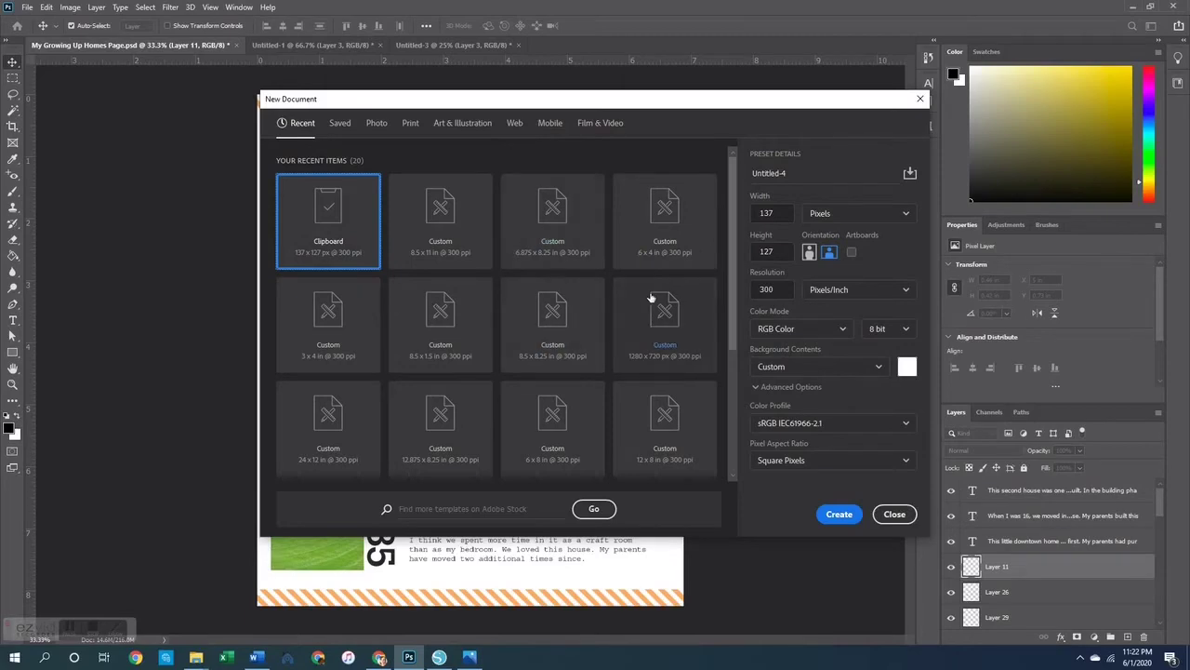
double_click(666, 231)
- Copy the three vertical address numbers from the finished homes page into the blank Untitled-4 document
click(313, 46)
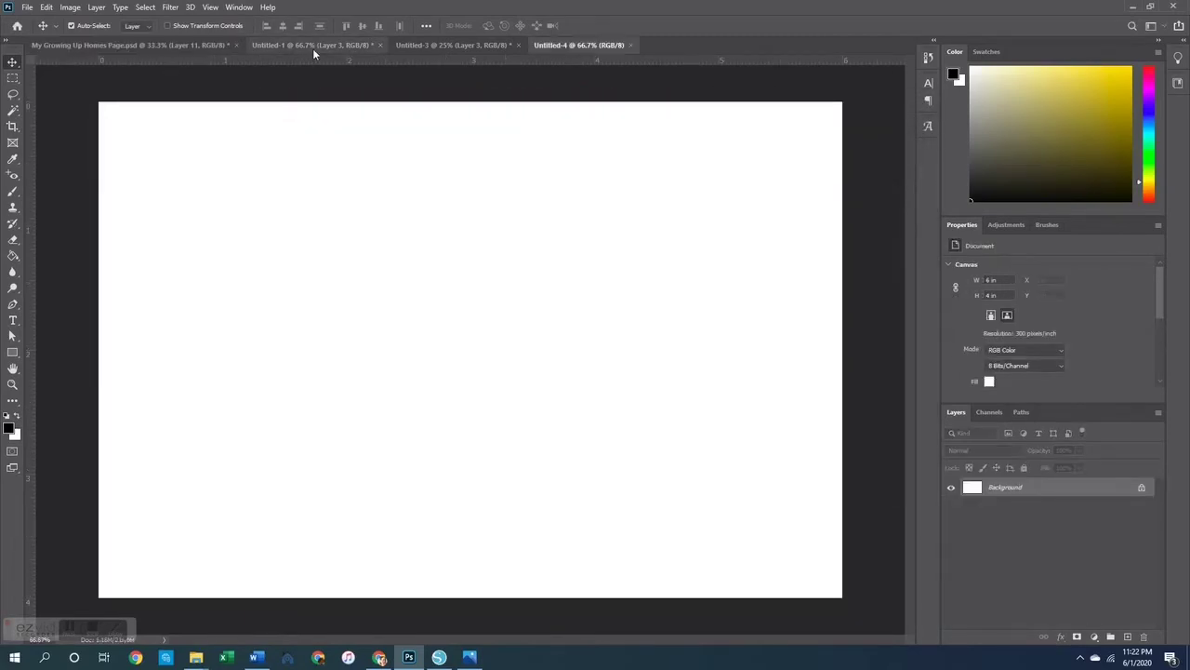
click(213, 46)
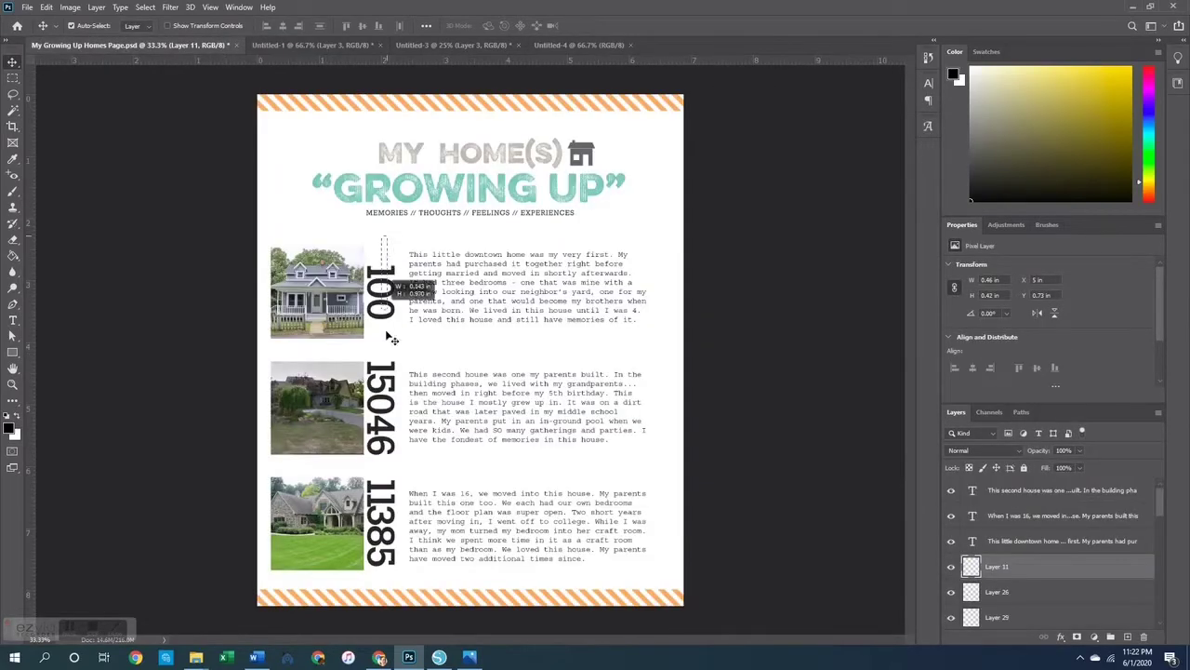
click(394, 536)
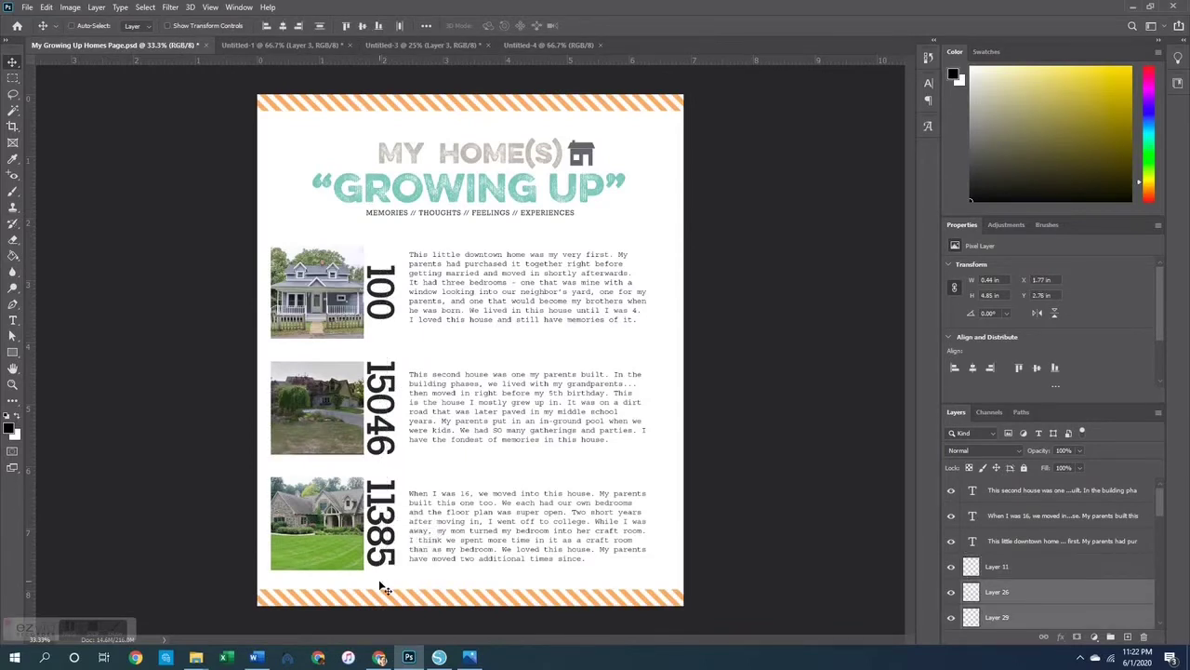
click(544, 43)
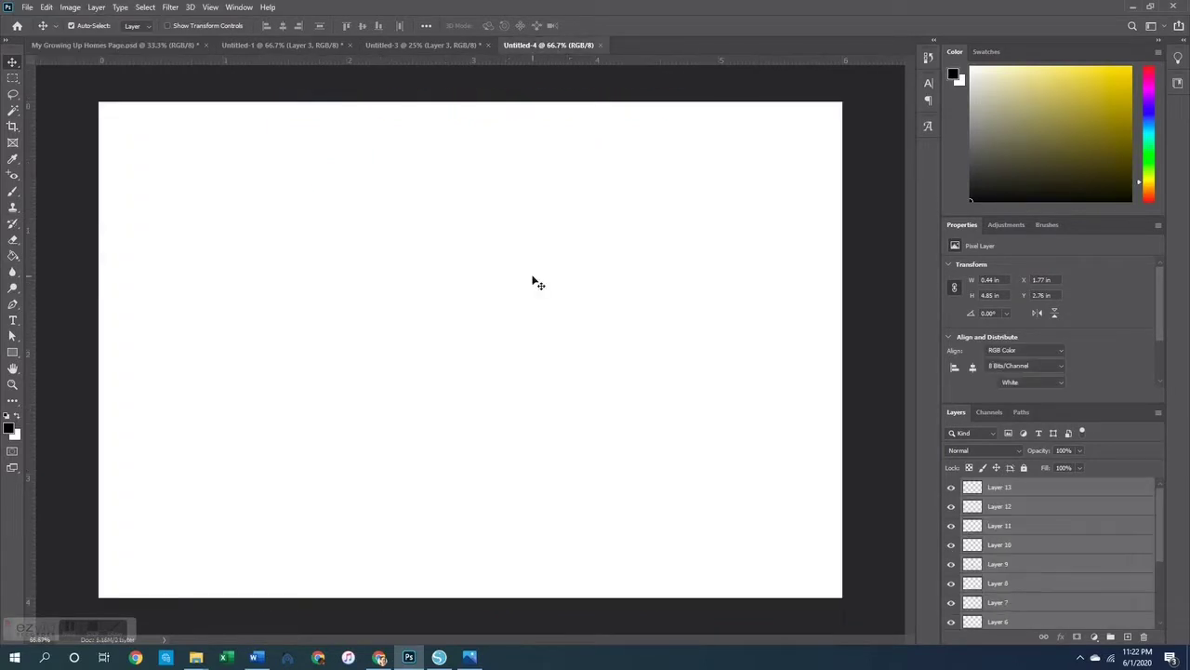
- Rotate the three address numbers -90° and move them up the sheet to about X 0.62 in, Y 1.56 in
key(ctrl+t)
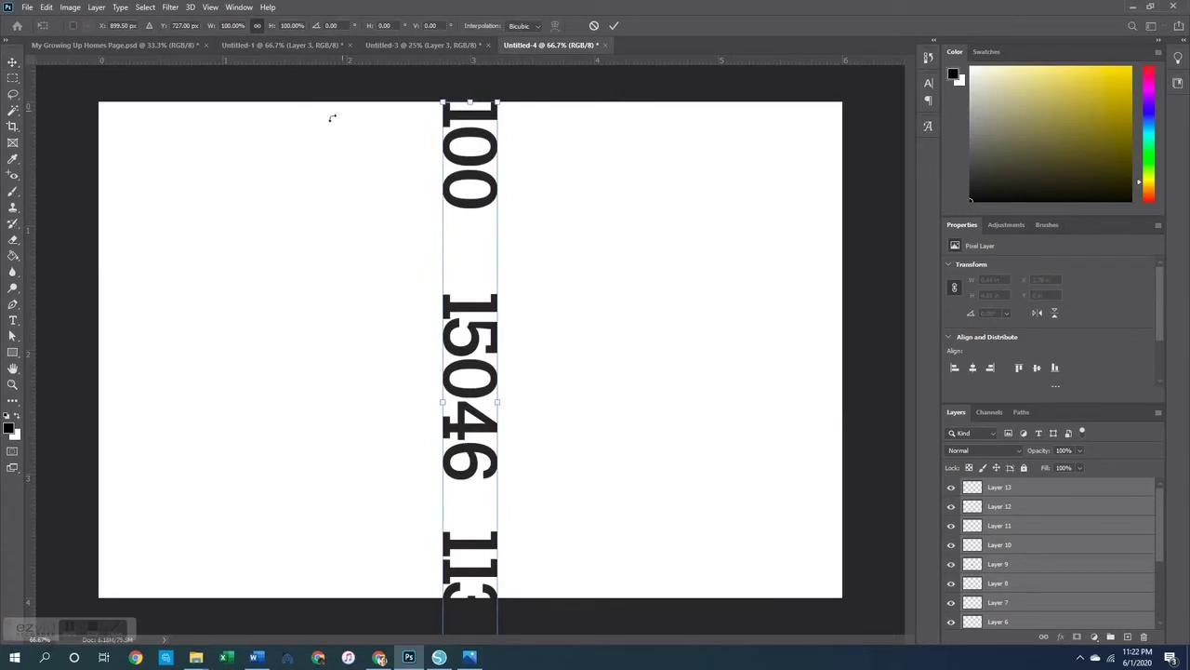
text(-90)
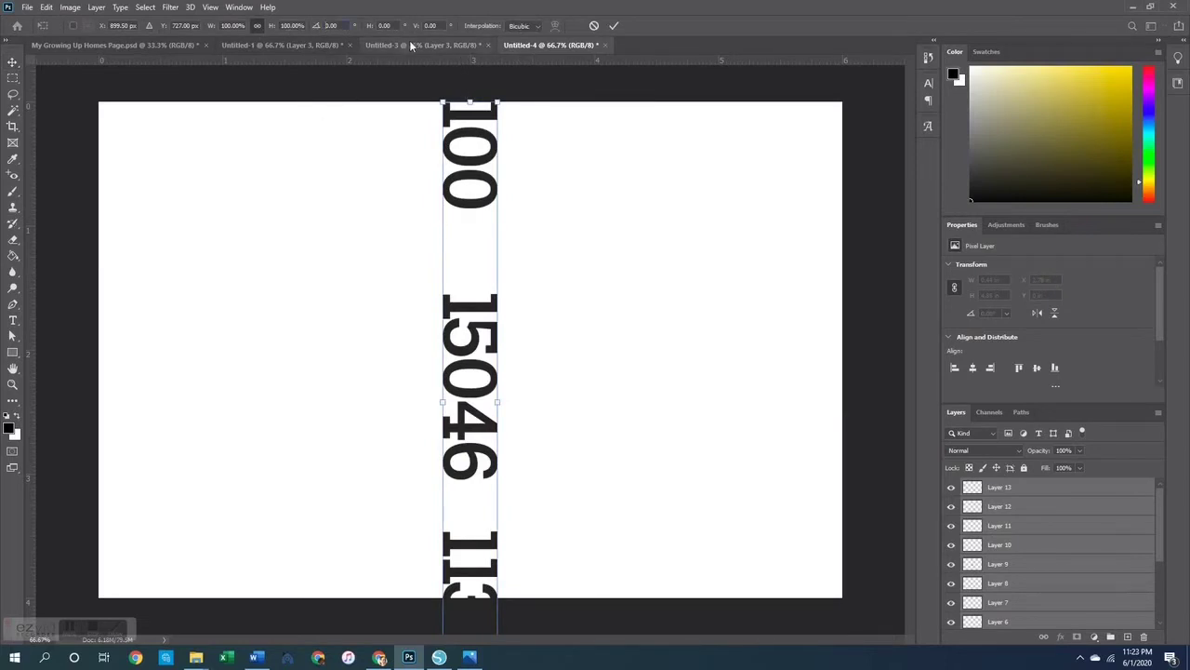
key(Return)
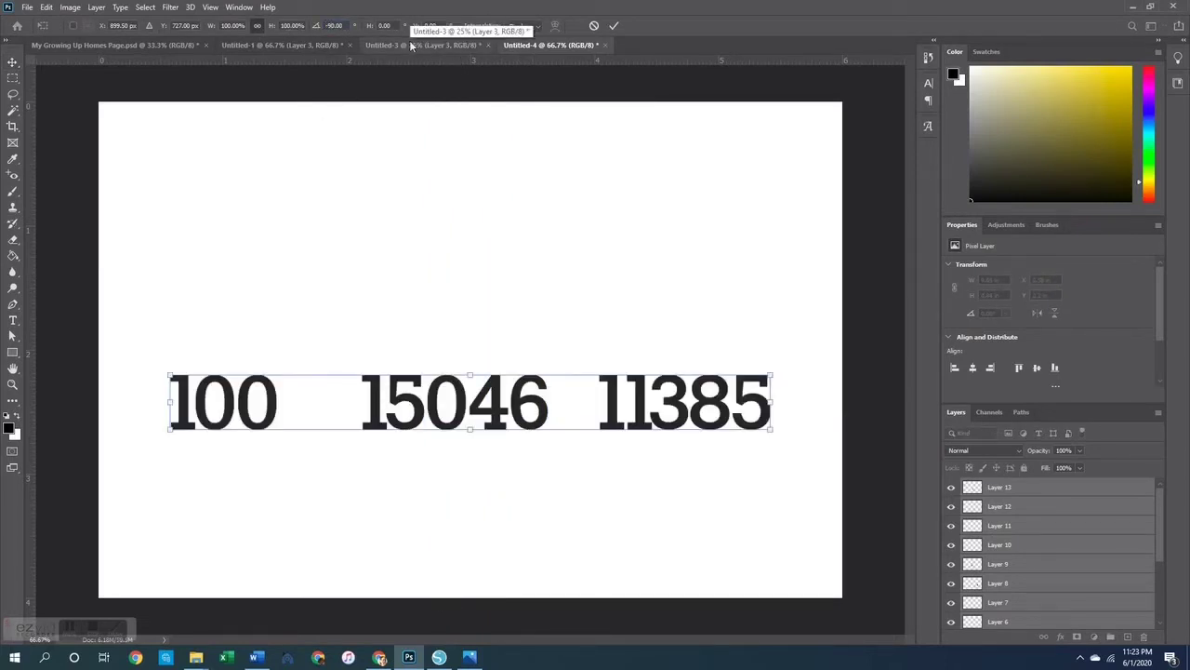
click(614, 26)
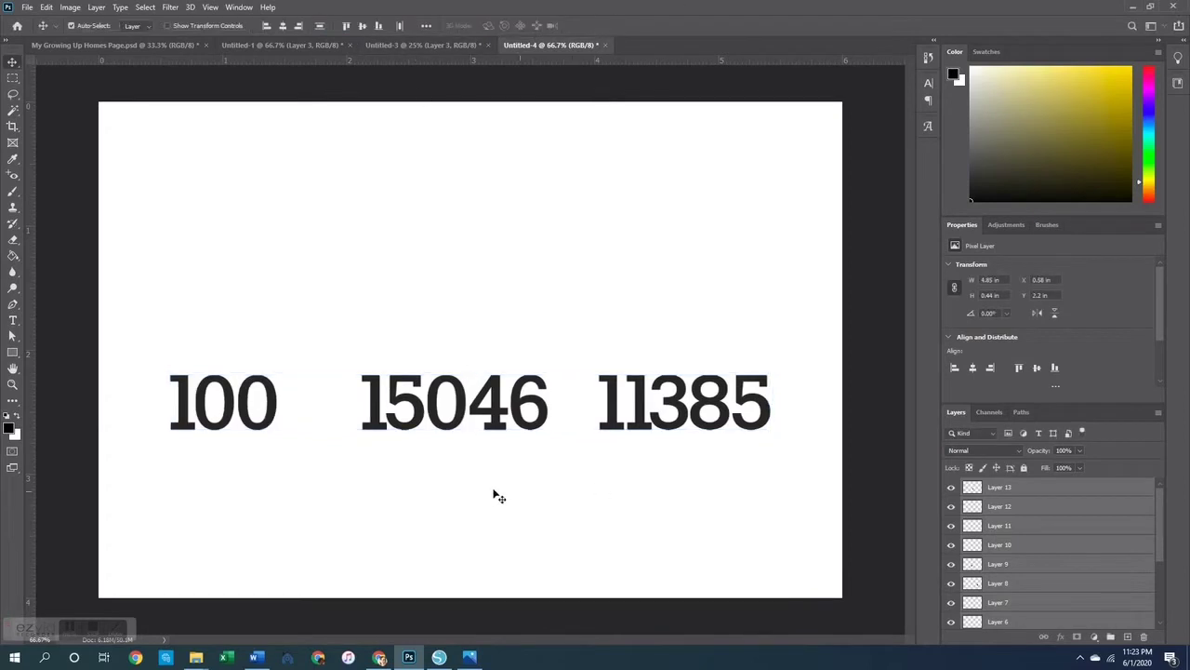
drag(543, 417, 546, 338)
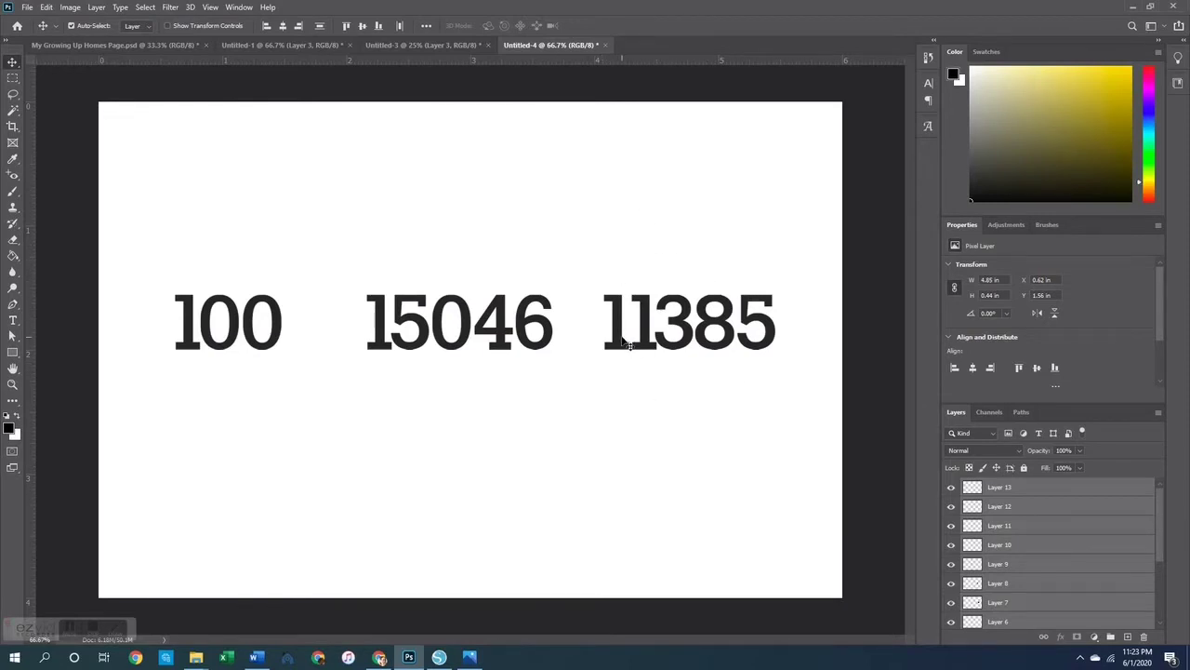
- Delete the address numbers from Untitled-4 and copy the "GROWING UP" title from the homes page to the middle of the sheet
key(Delete)
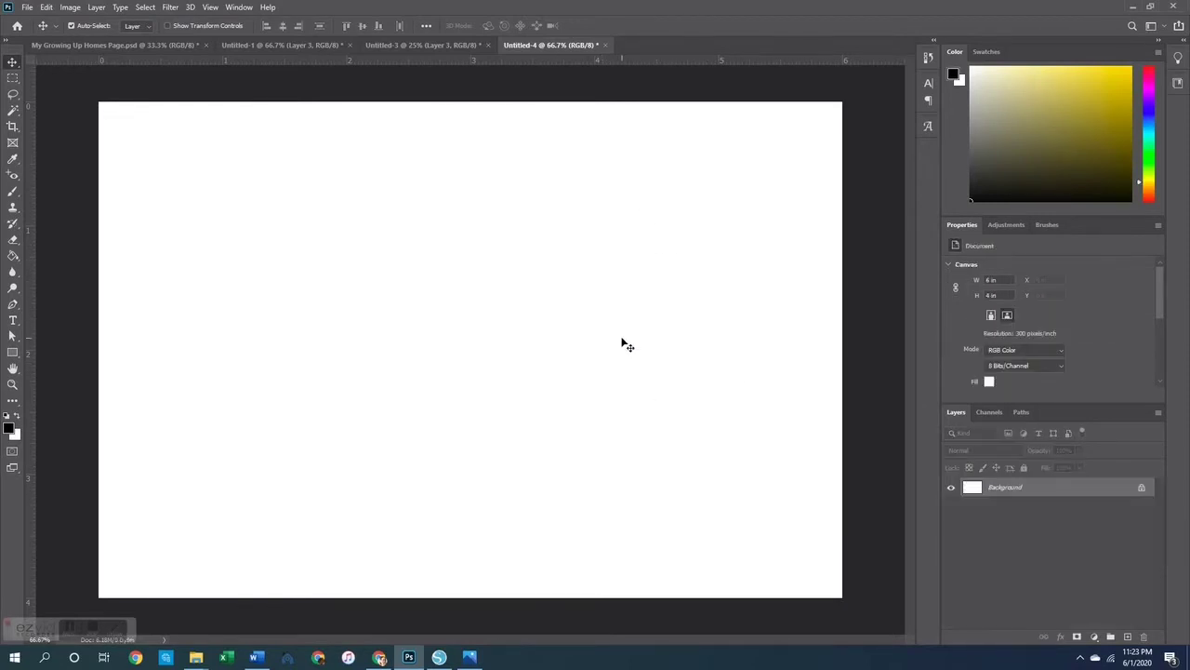
click(101, 44)
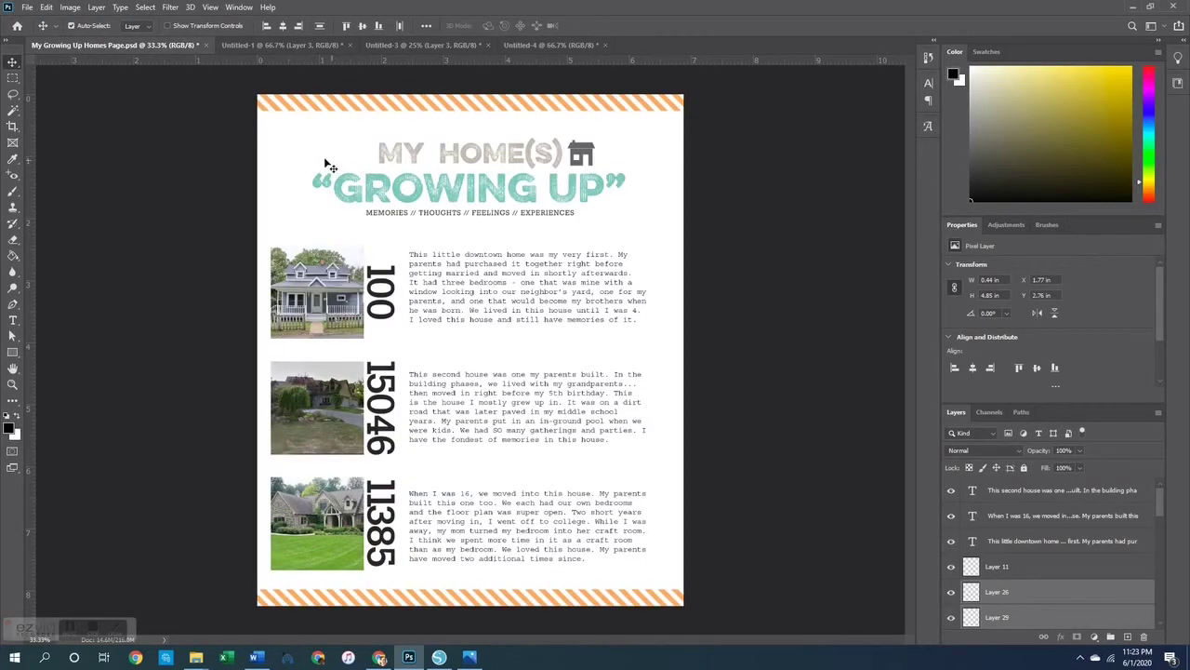
click(311, 180)
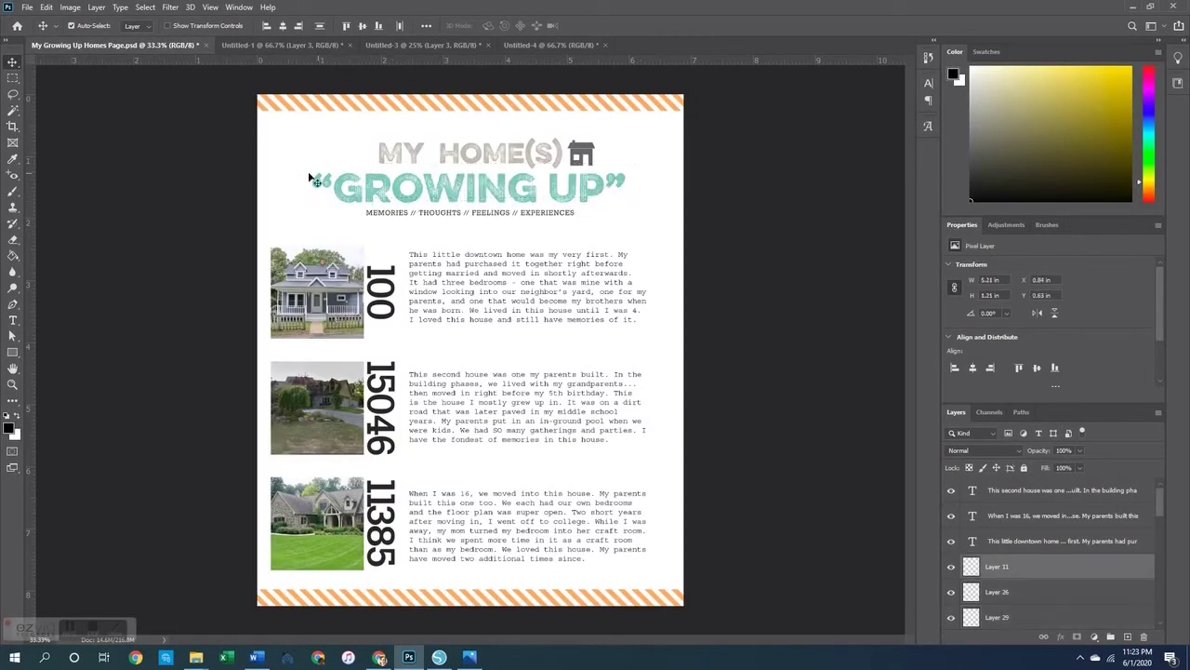
click(633, 183)
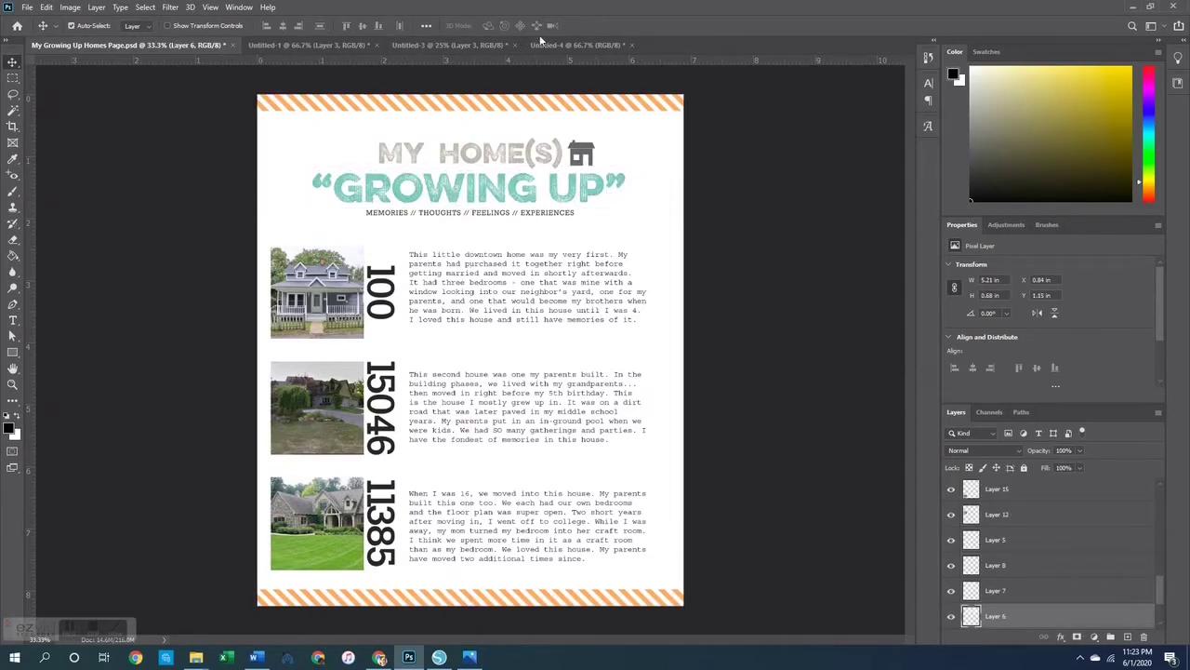
drag(542, 39, 503, 344)
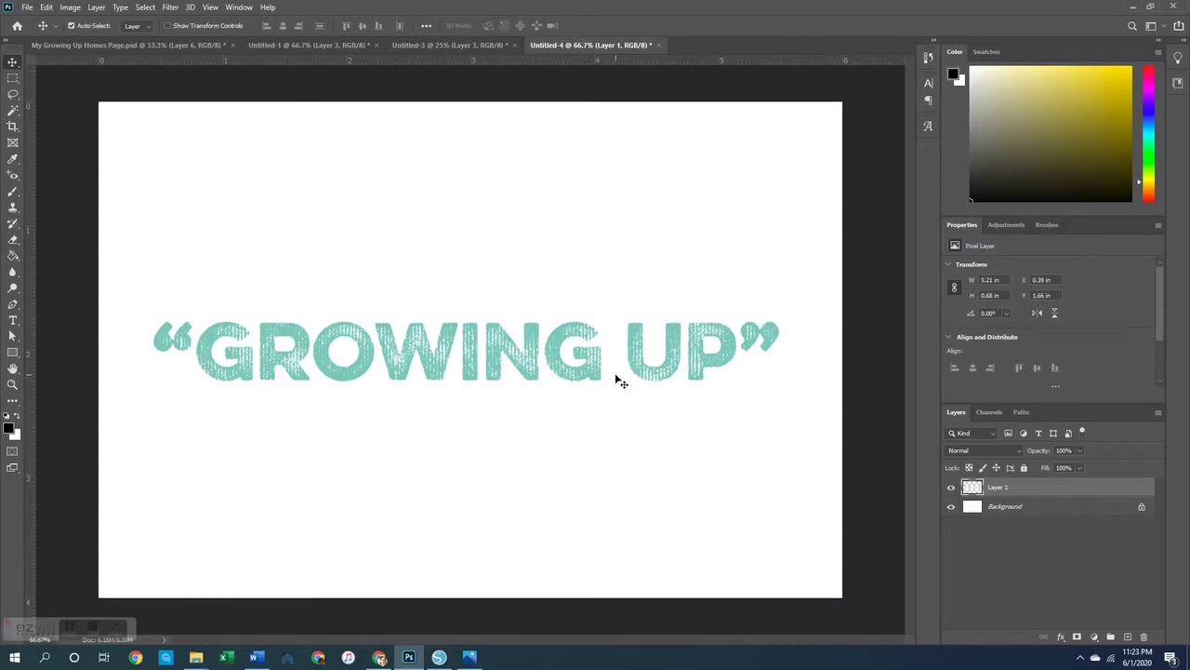
- Switch to Silhouette Studio and open the Address Numbers image from the My Growing Up Homes folder
click(440, 658)
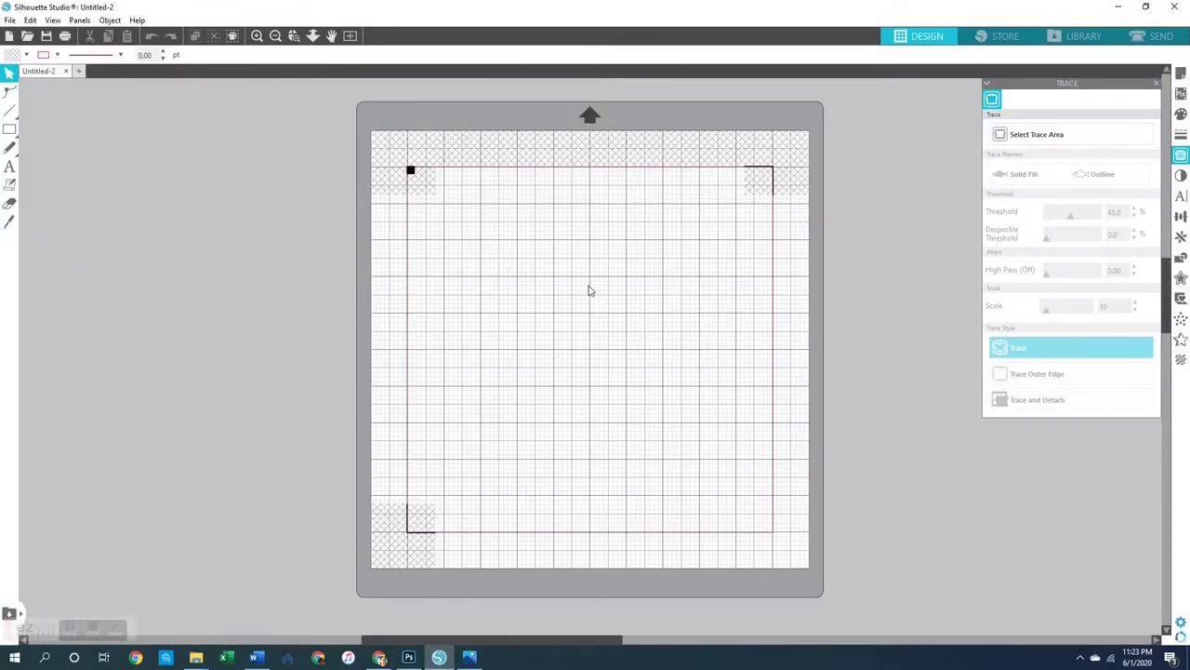
key(ctrl+o)
double_click(356, 141)
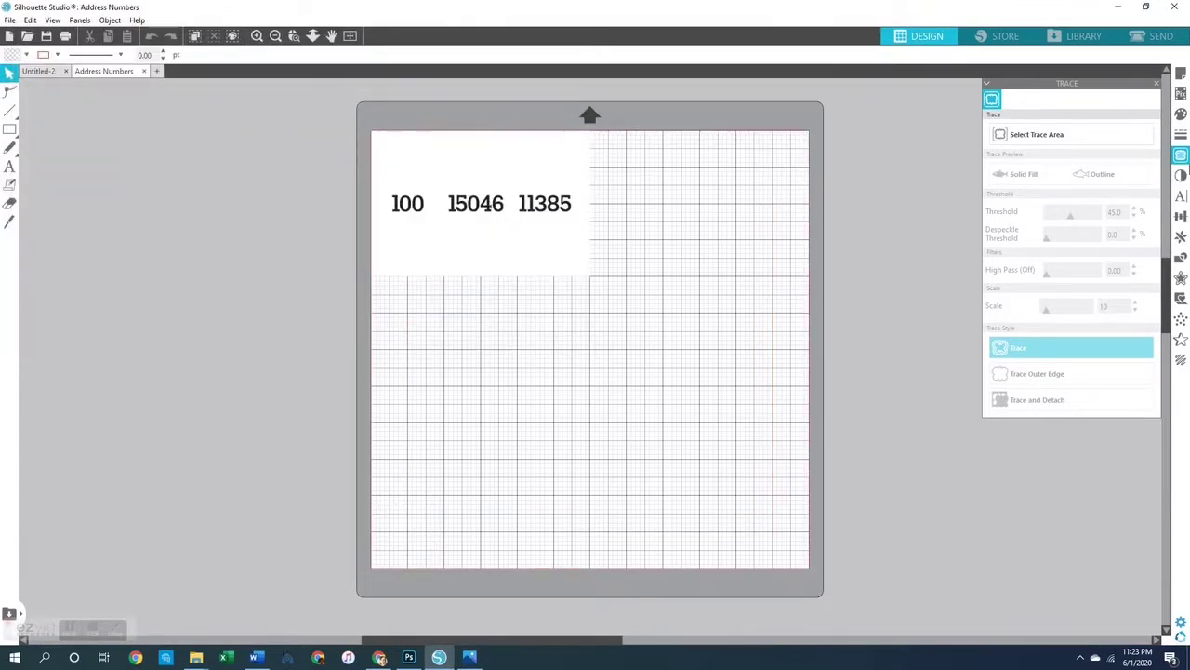
- Trace the address numbers within an area about 5.4 in wide, and delete the source image to leave the cut outlines
click(1182, 155)
click(1181, 154)
click(1029, 136)
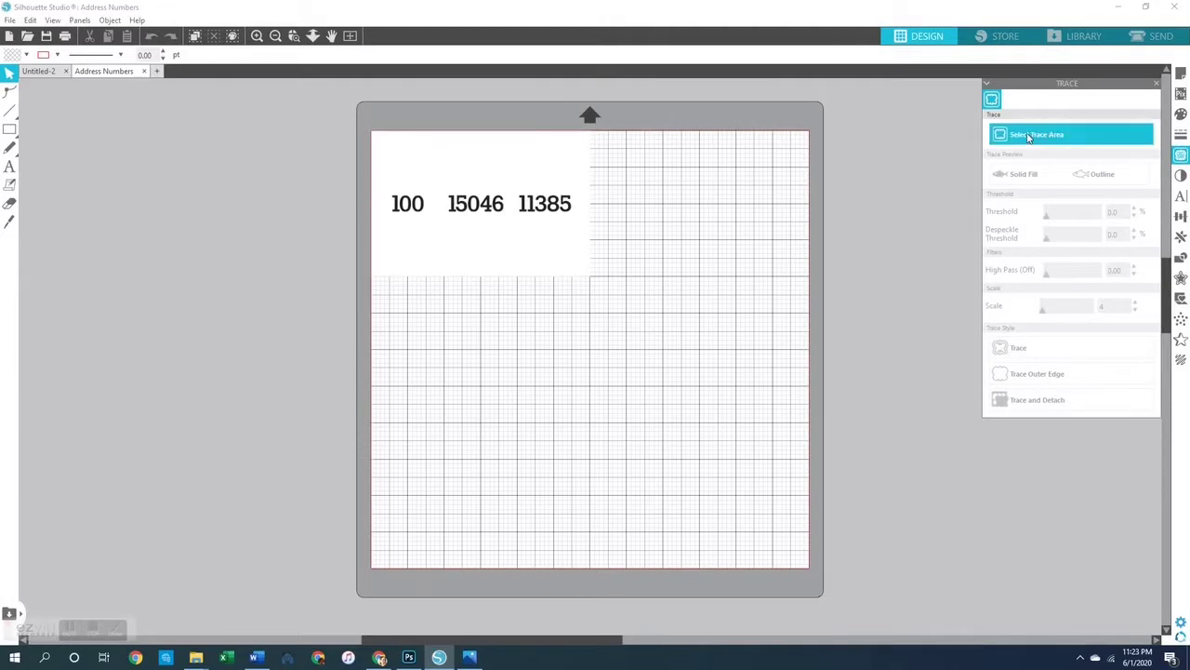
drag(380, 172, 579, 244)
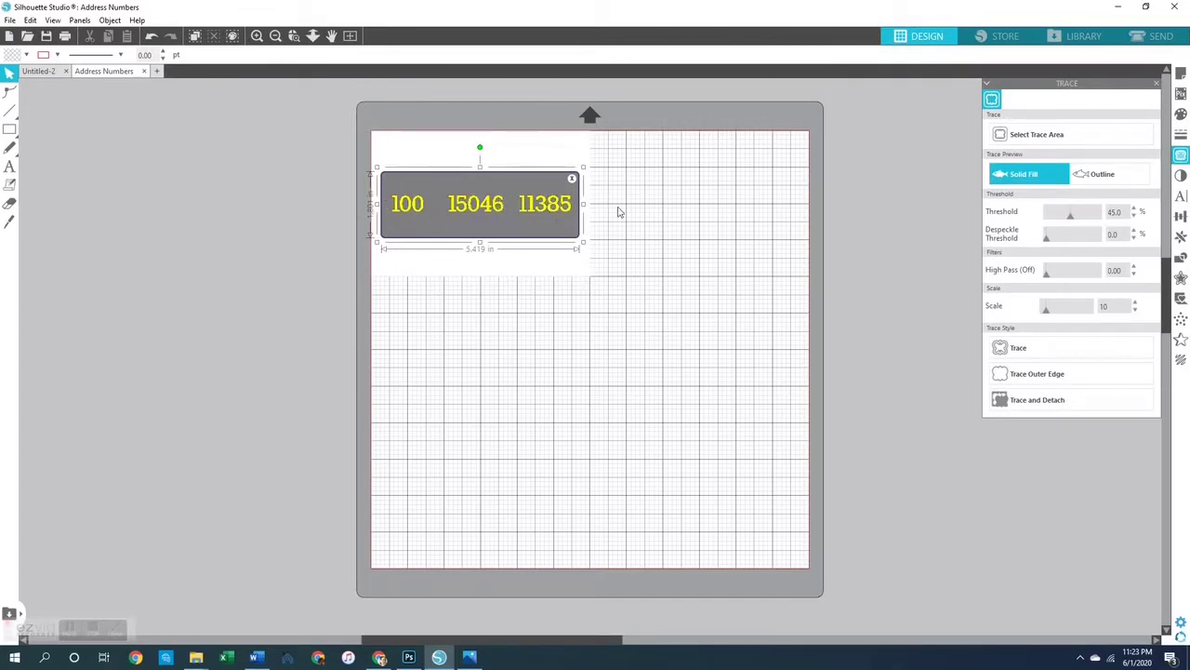
click(1023, 349)
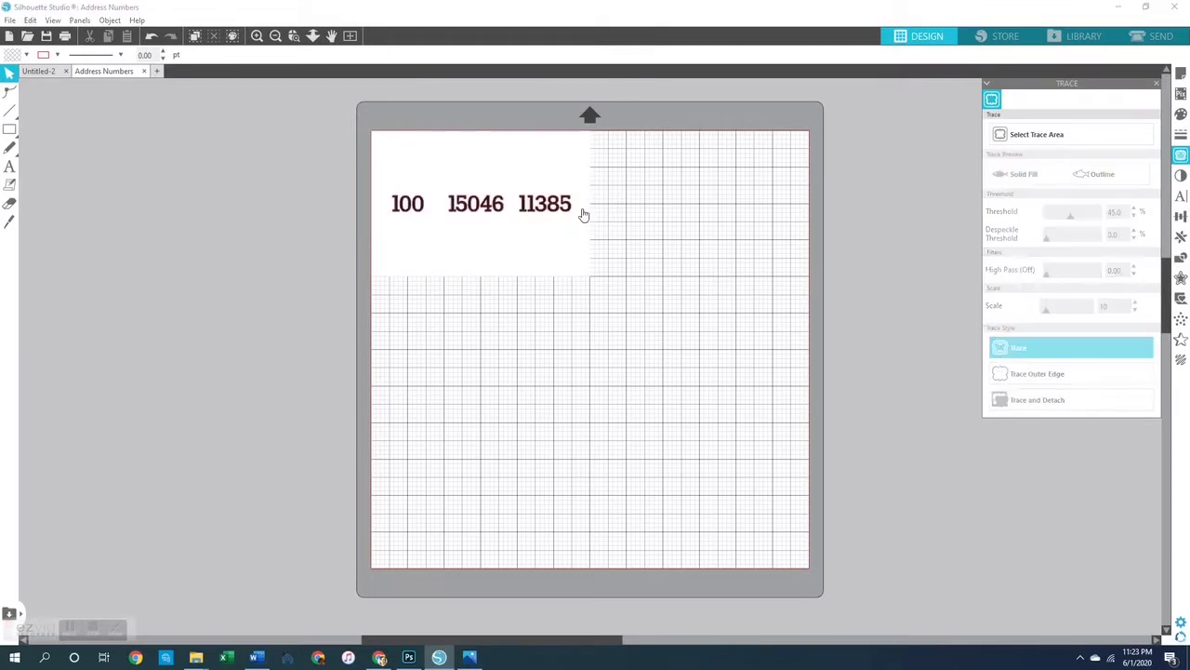
key(Delete)
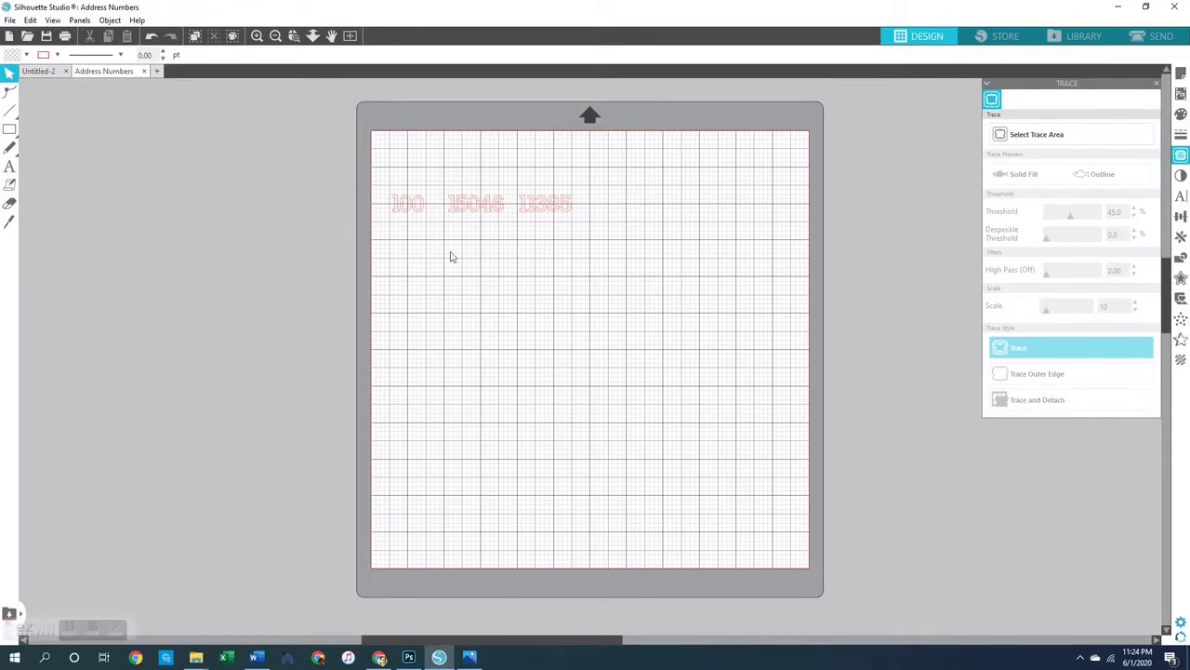
- Inspect the traced number outlines up close and close the Address Numbers design without saving changes
click(257, 36)
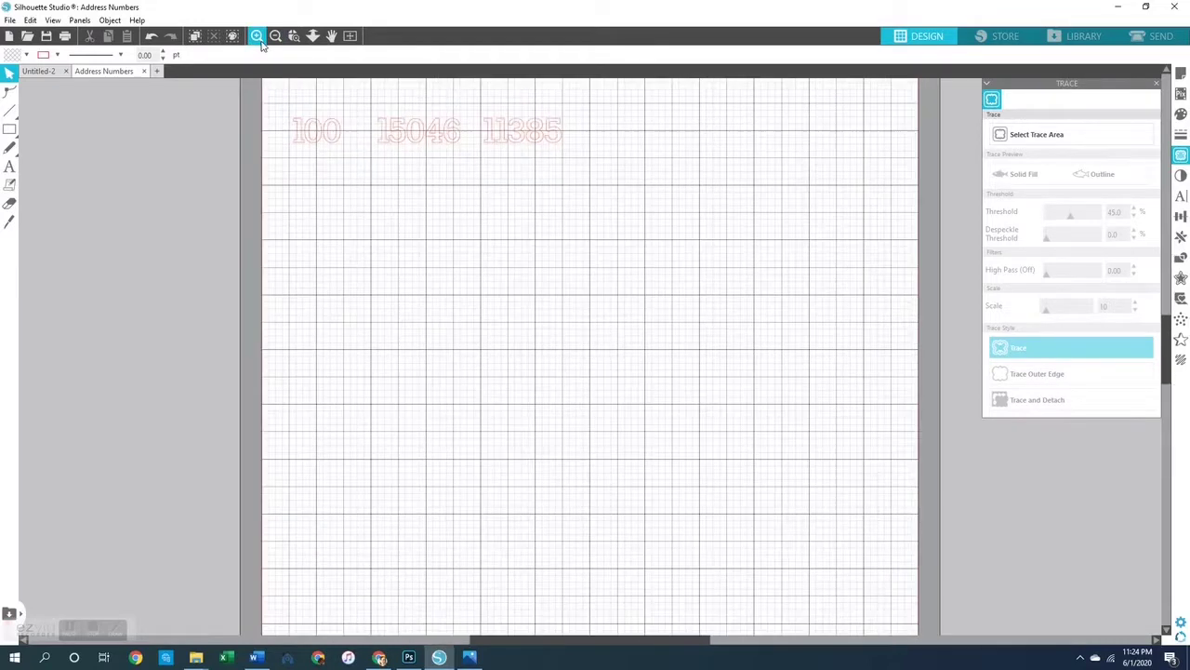
scroll(314, 109, up, 5)
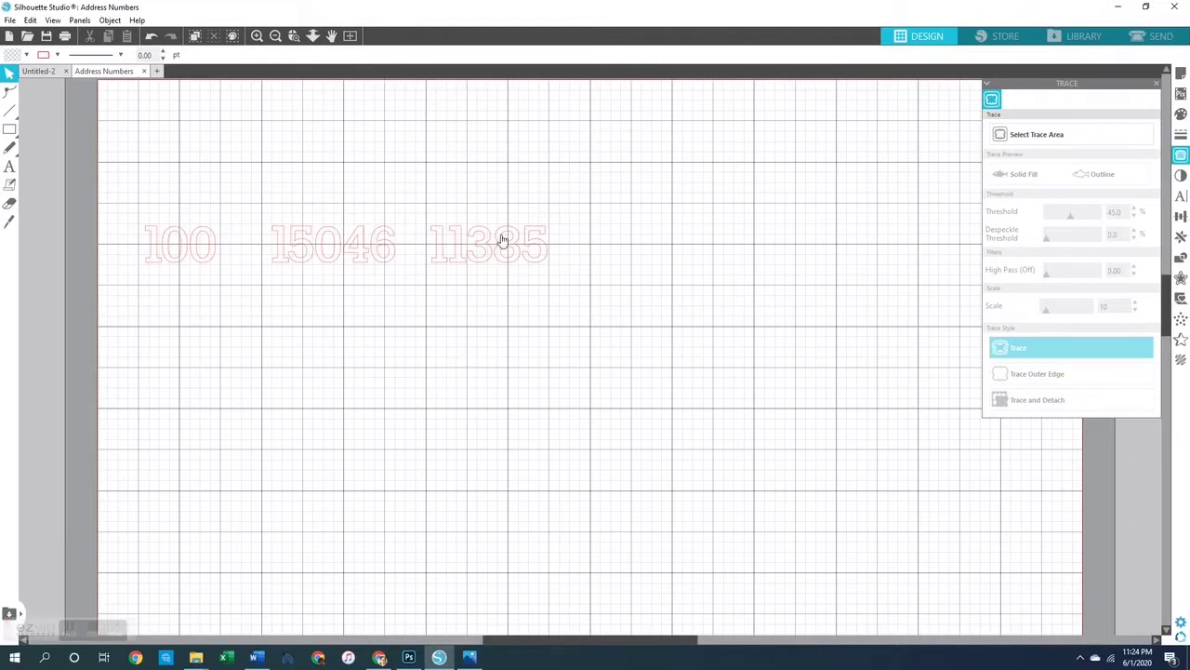
scroll(394, 263, up, 1)
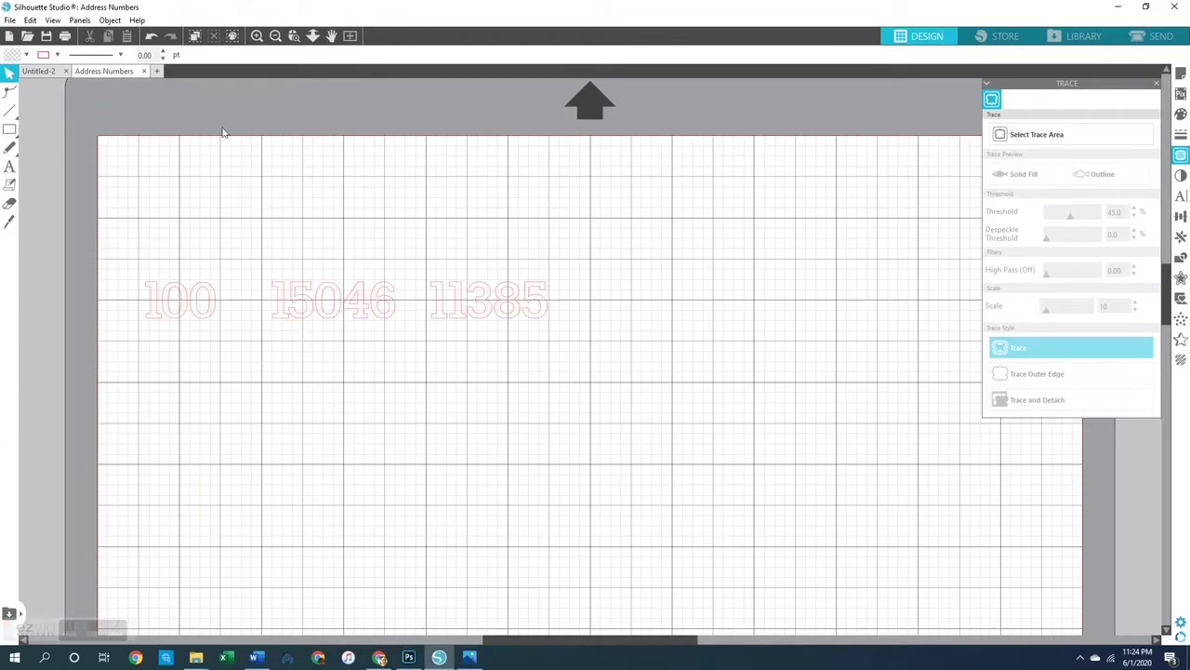
click(144, 72)
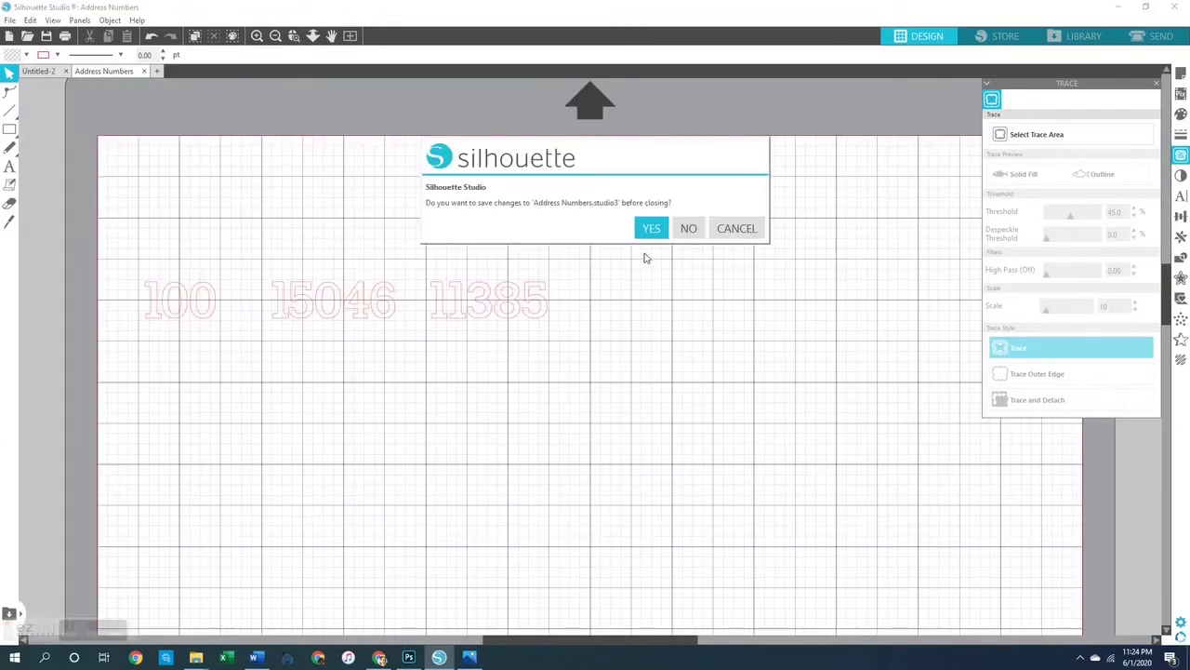
click(688, 231)
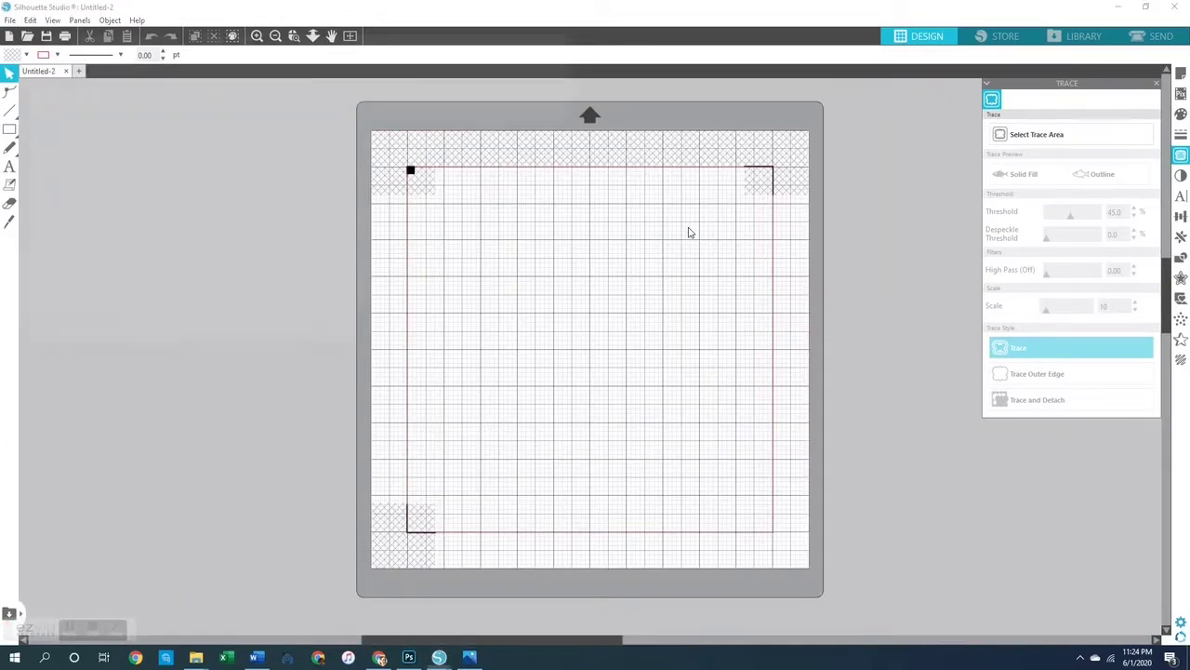
- Open Growing Up Title.png from the 01. My Growing Up Homes folder
key(ctrl+o)
scroll(521, 297, down, 1)
scroll(509, 296, down, 2)
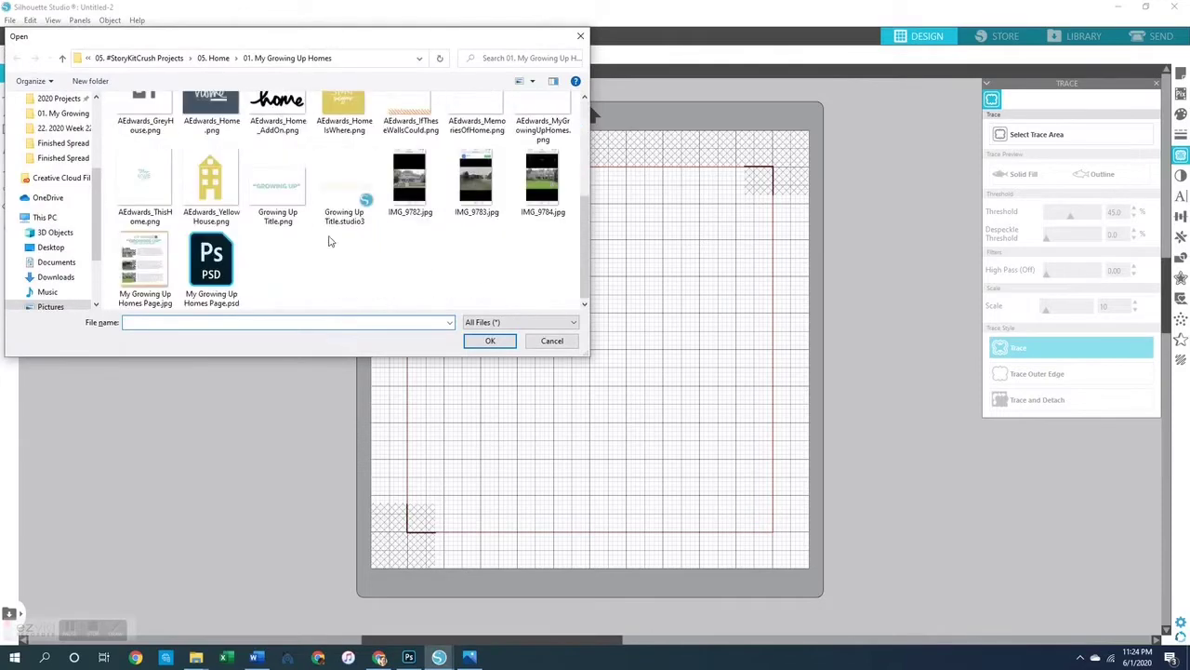
double_click(277, 209)
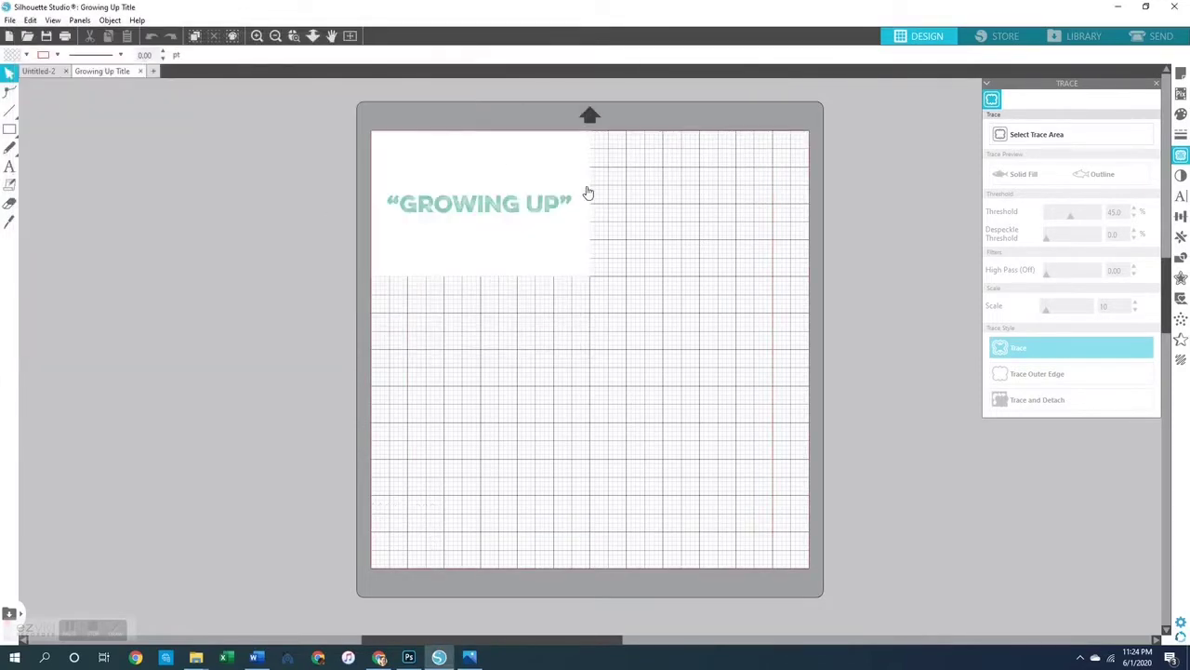
- Define a trace area about 5.6 in wide and 1.0 in high around the "GROWING UP" title
click(258, 37)
click(257, 36)
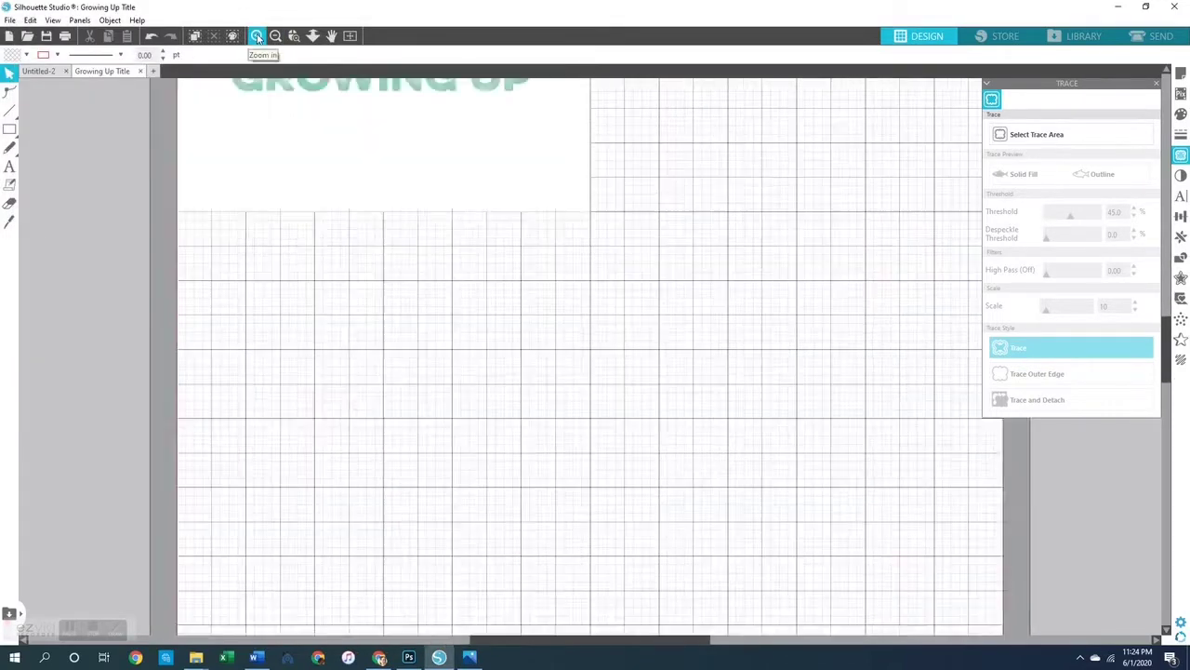
scroll(332, 276, up, 5)
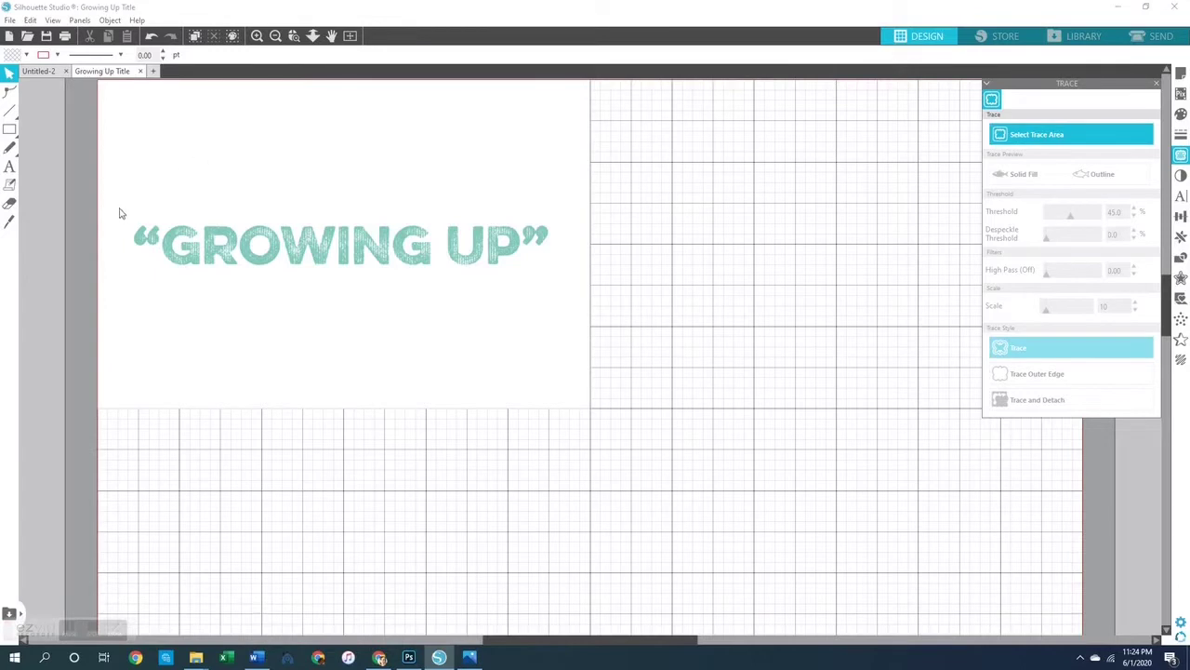
click(1040, 134)
mouse_move(114, 197)
mouse_down()
mouse_move(255, 245)
mouse_move(572, 291)
mouse_up()
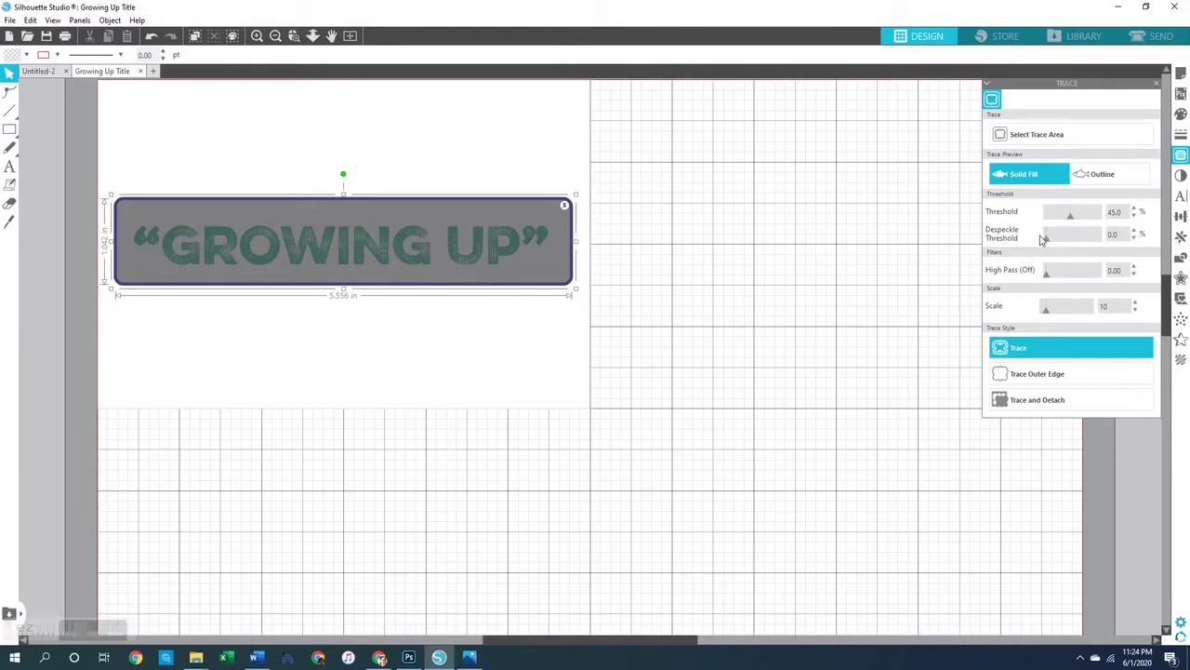
- Set the trace threshold to 100% with the despeckle threshold at 0% and the high pass filter at 0
drag(1070, 217, 1104, 219)
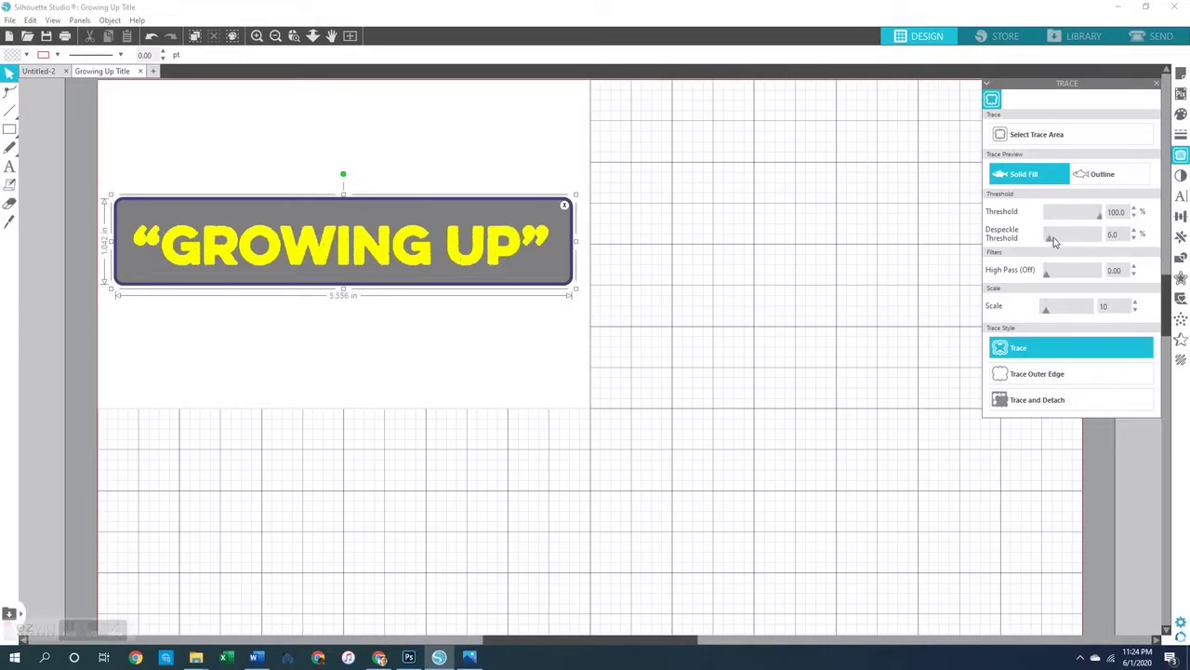
drag(1051, 241, 1113, 242)
drag(1101, 241, 1023, 240)
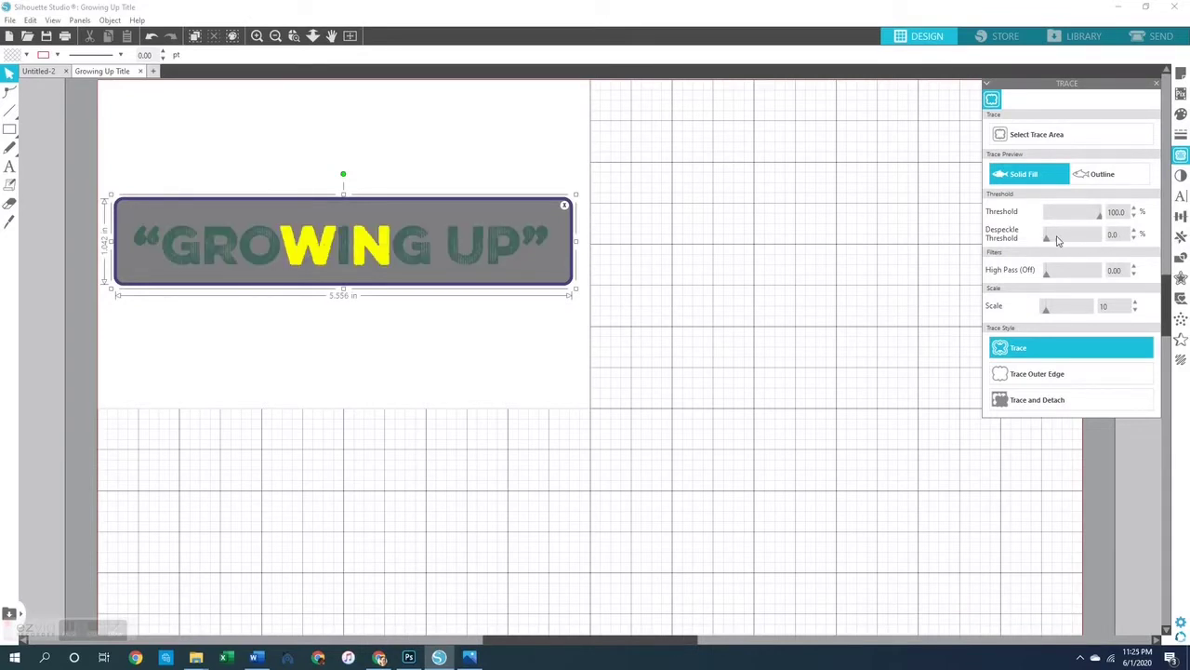
mouse_move(1048, 239)
mouse_down()
mouse_move(1097, 244)
mouse_move(1038, 245)
mouse_up()
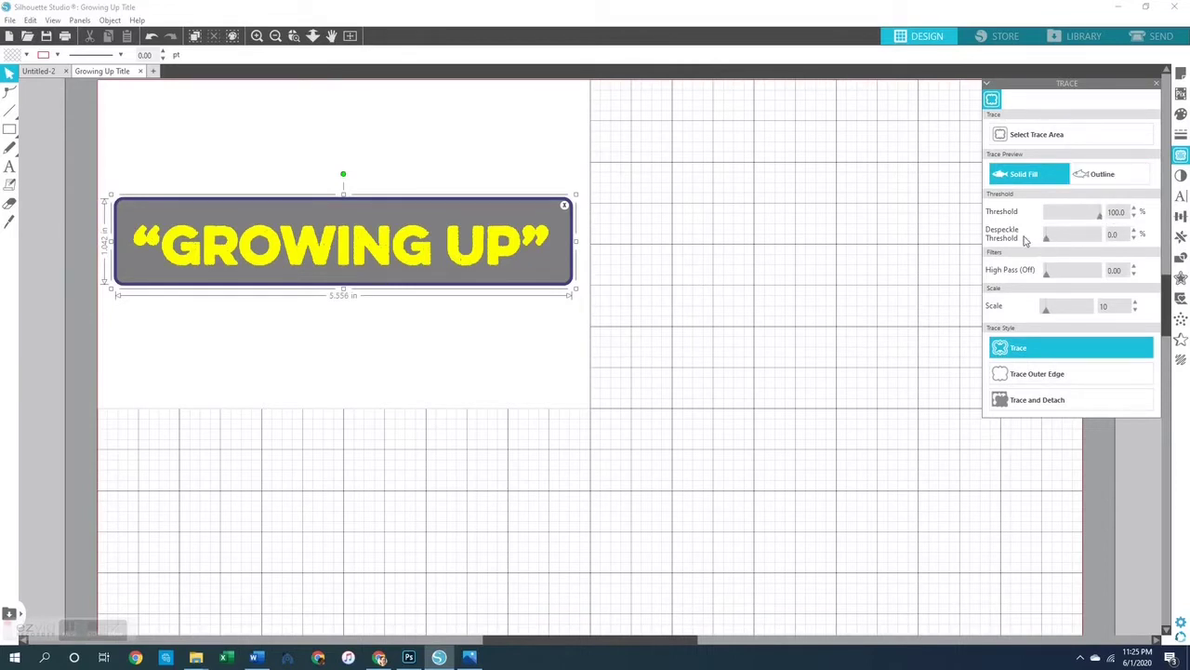
click(1046, 271)
- Trace the "GROWING UP" title and delete the source image, leaving only its cut outlines
click(1020, 358)
click(425, 321)
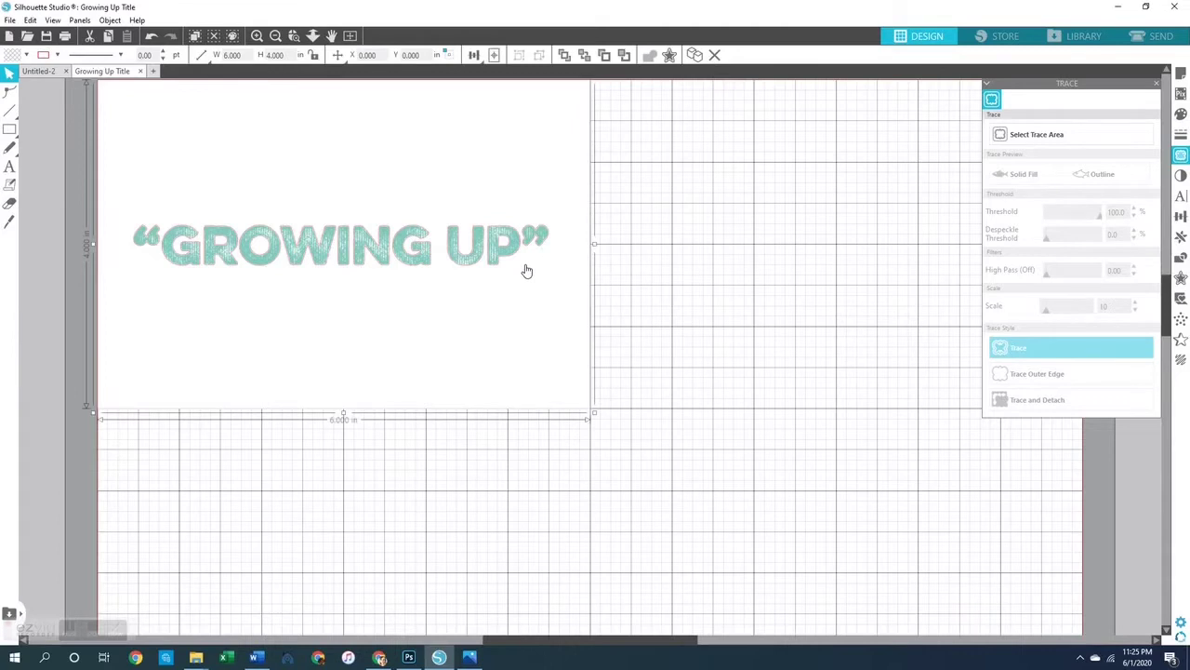
key(Delete)
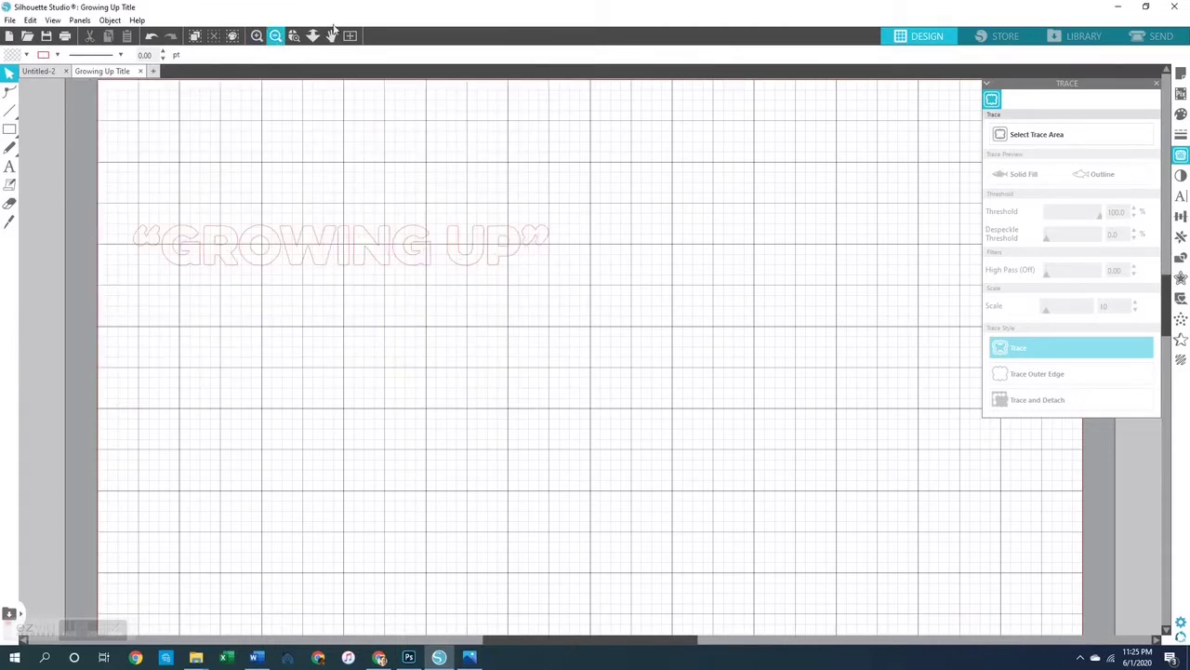
- Release the compound path of the traced "GROWING UP" title and deselect the separated outlines
click(257, 36)
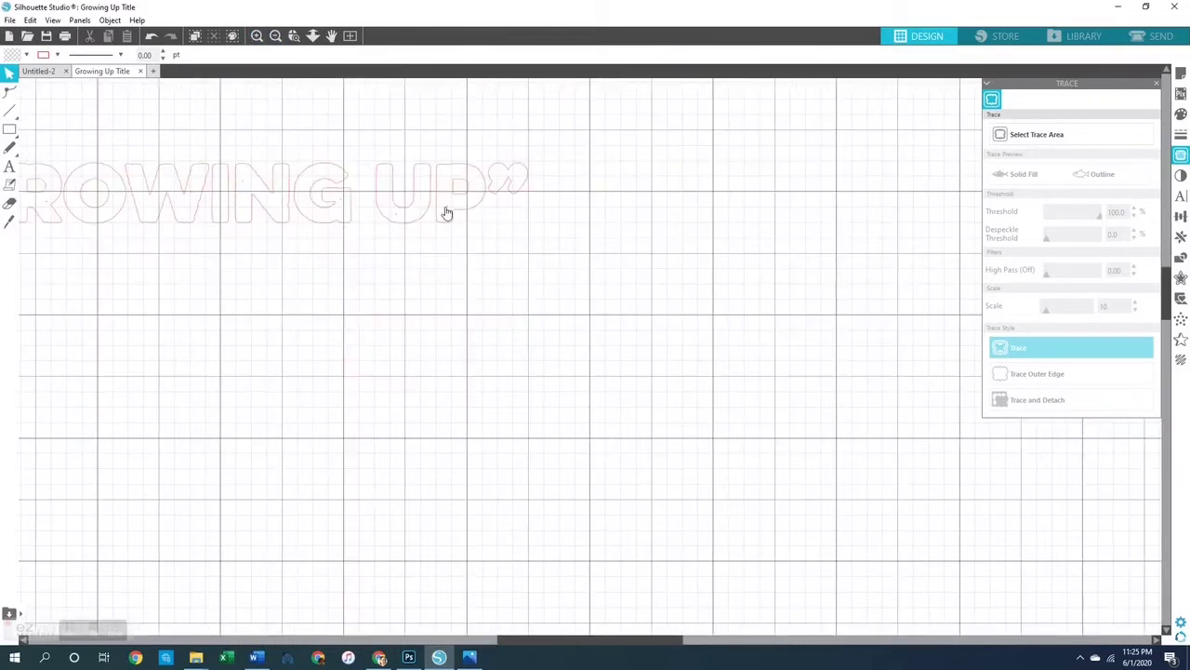
drag(372, 296, 415, 353)
drag(629, 640, 571, 641)
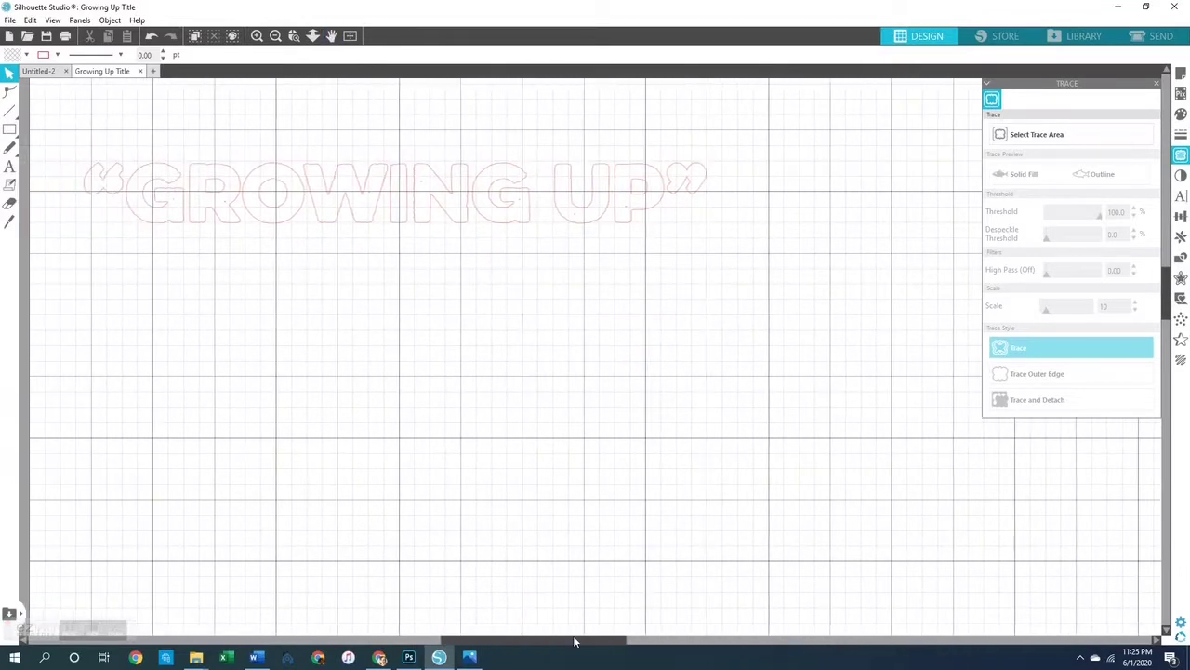
click(481, 199)
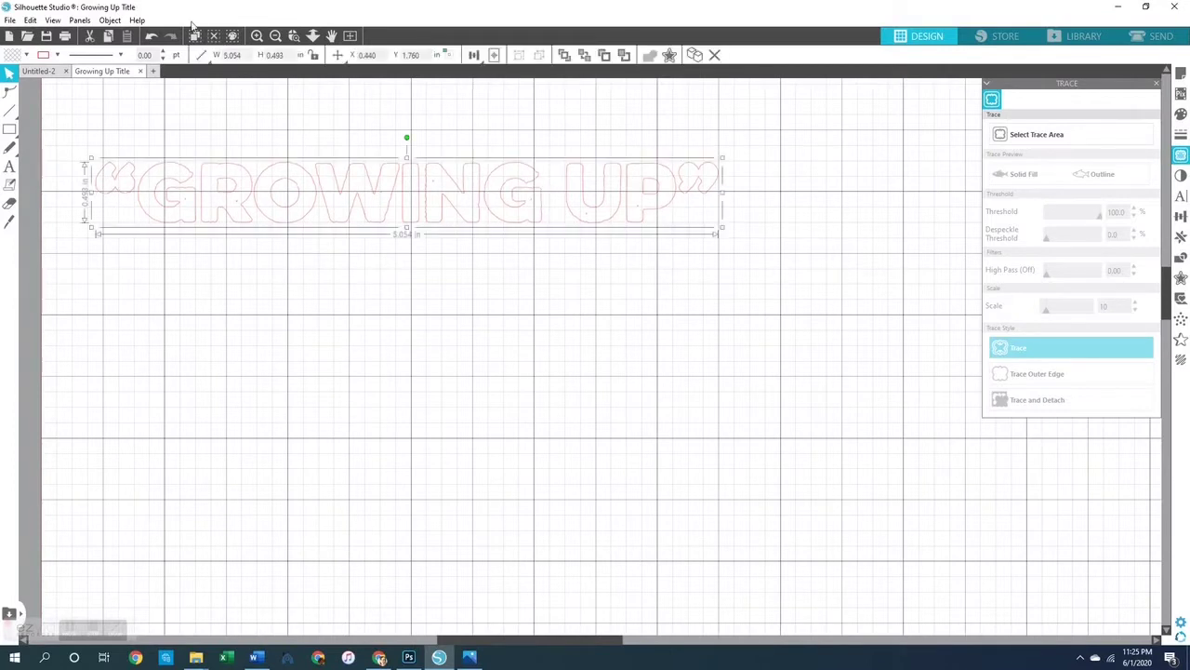
click(294, 35)
click(108, 20)
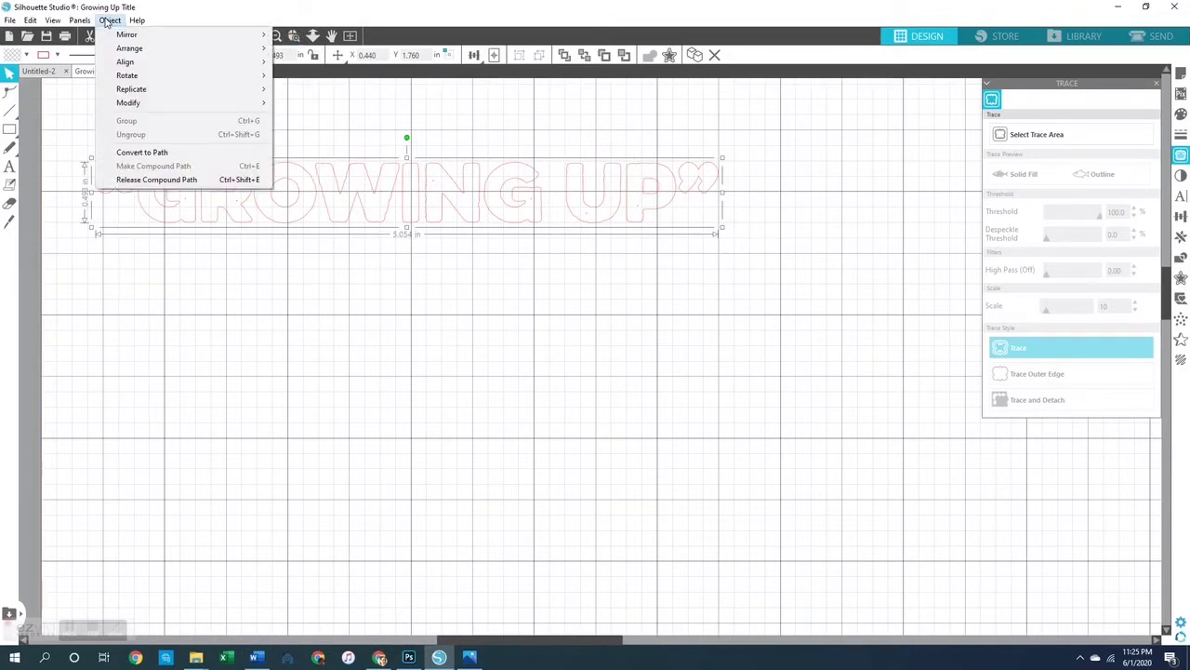
click(159, 180)
click(416, 323)
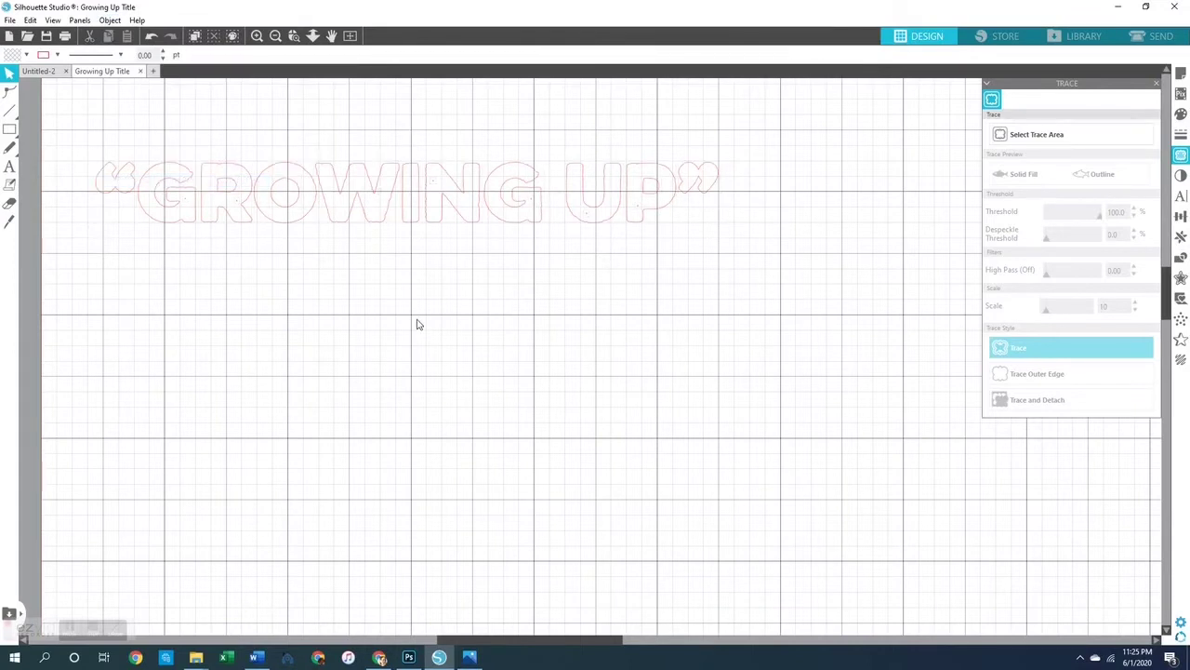
- Delete the stray speck outlines inside the G, N, second G and P of the title
click(186, 202)
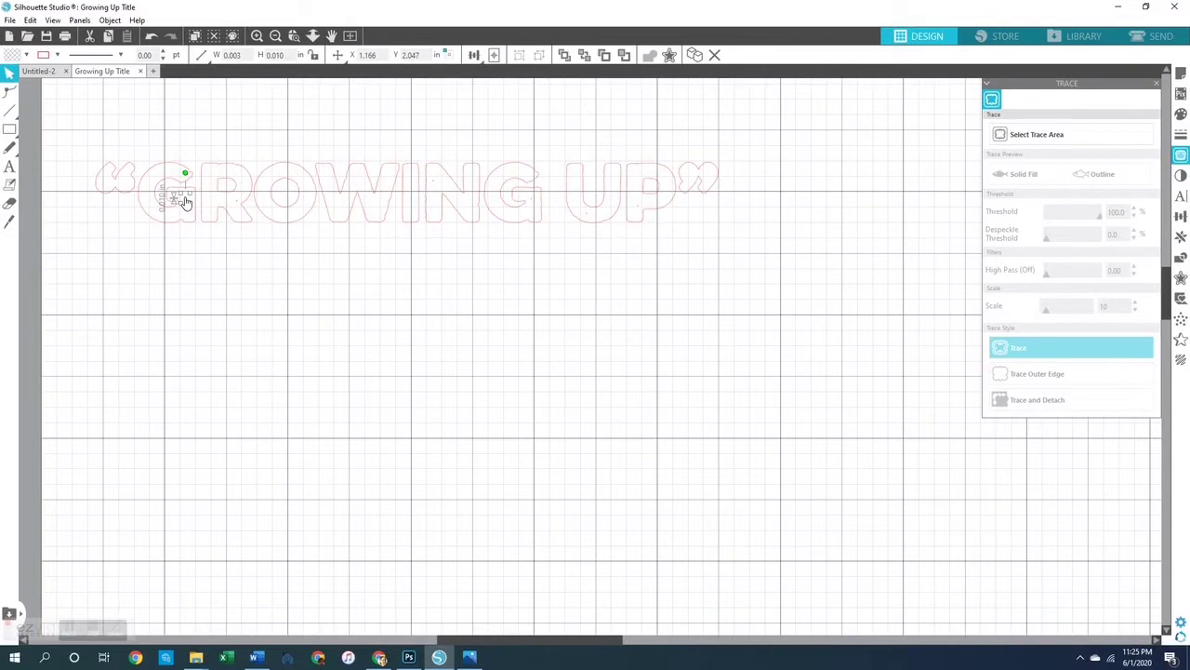
key(Delete)
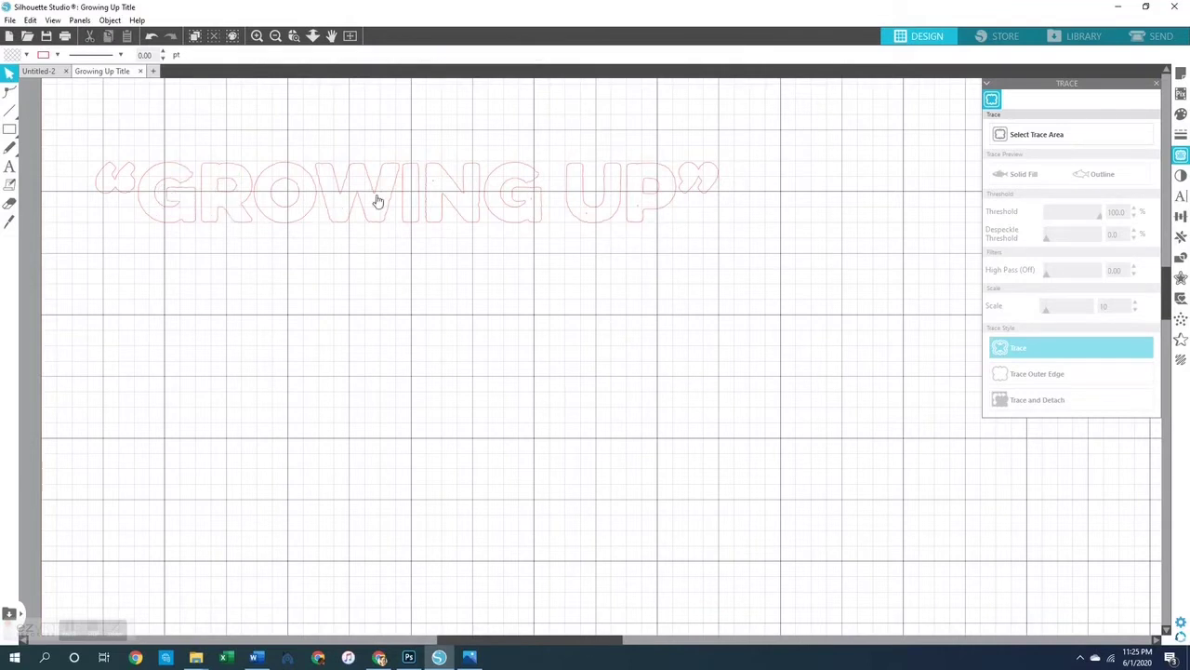
click(433, 185)
key(Delete)
click(532, 203)
key(Delete)
click(639, 210)
key(Delete)
click(632, 210)
key(Delete)
- Combine all the title's outlines into one compound path and shift the title slightly on the sheet
drag(86, 141, 811, 265)
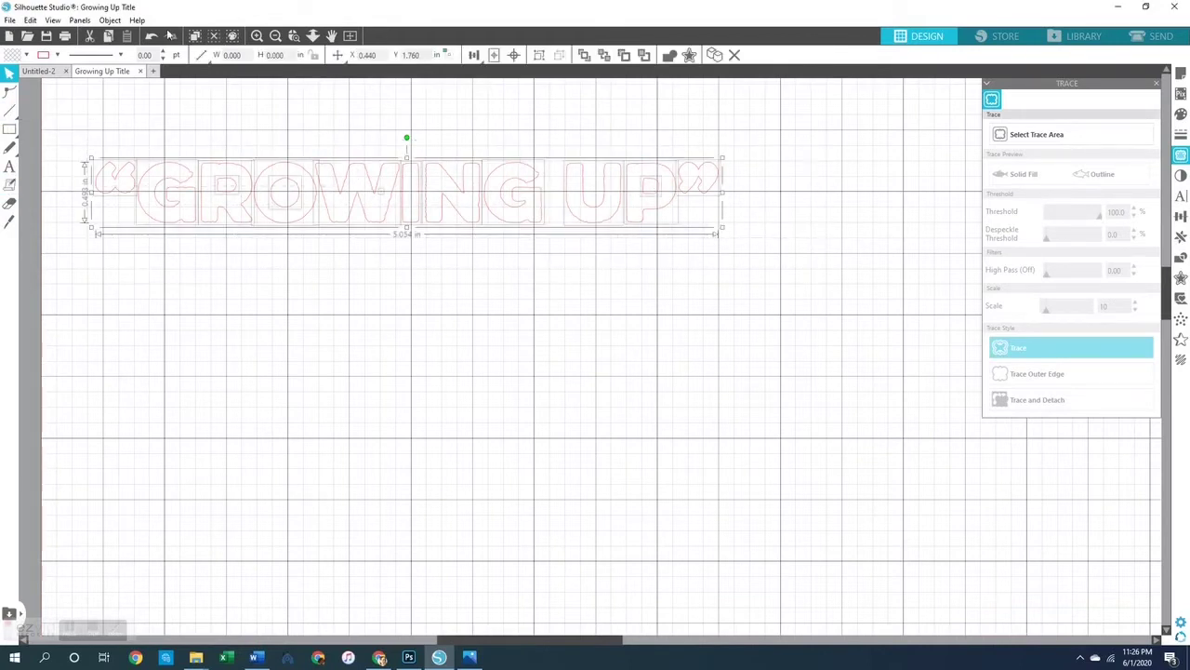
click(110, 20)
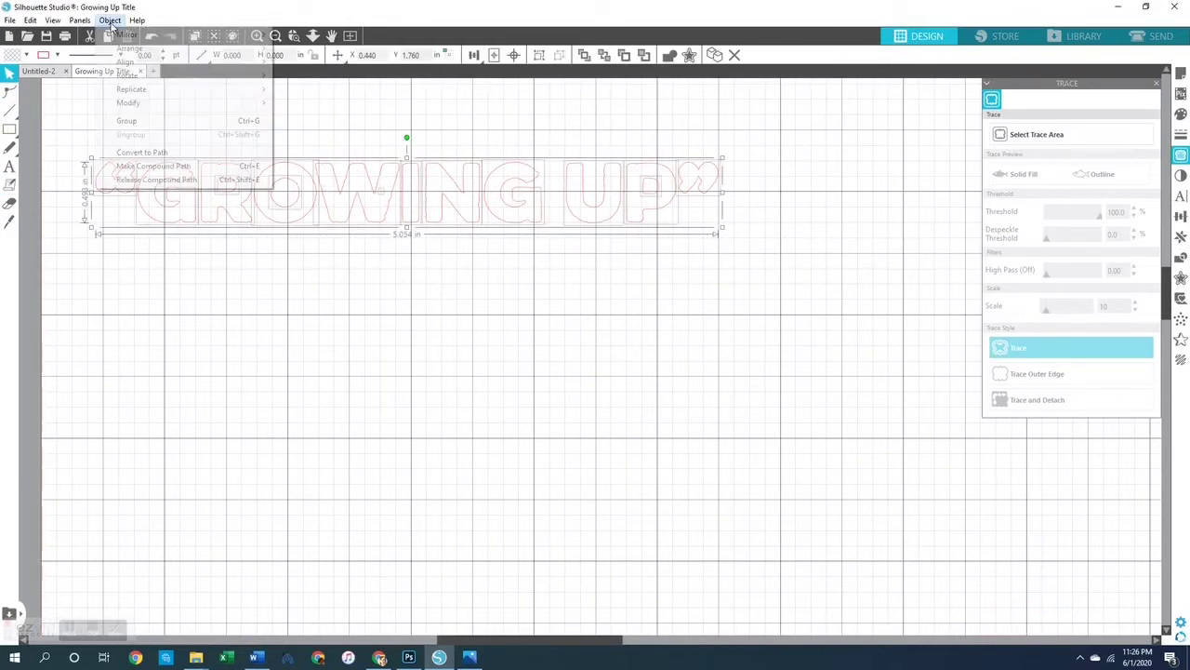
click(154, 167)
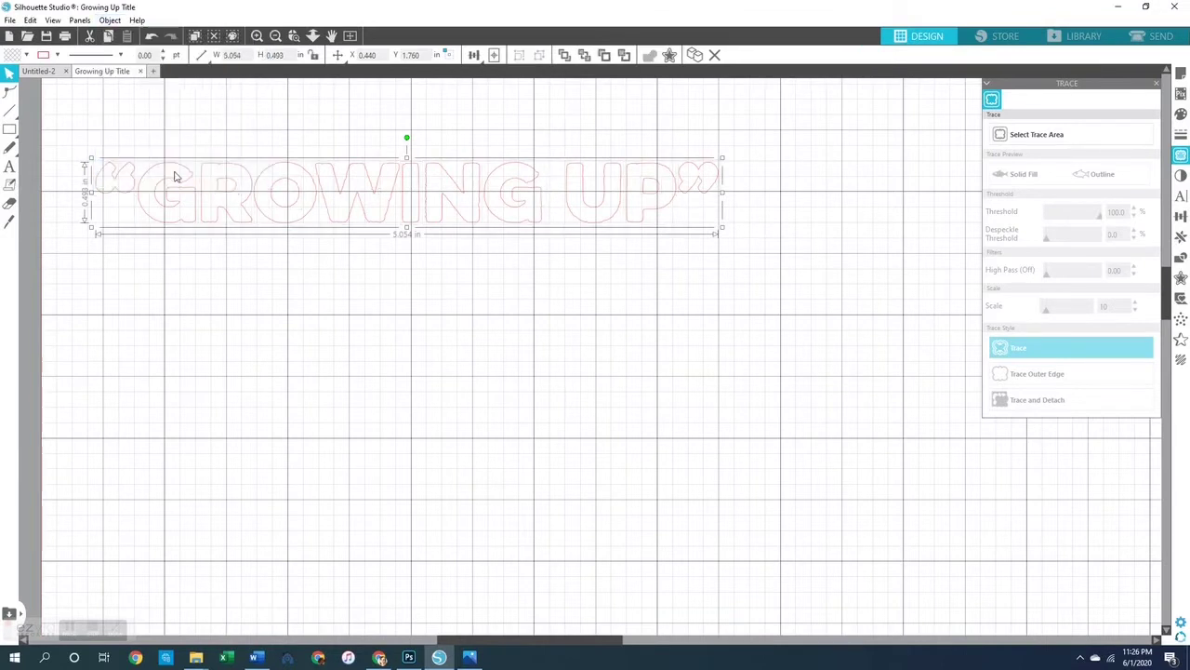
click(479, 347)
click(545, 186)
mouse_move(468, 231)
mouse_down()
mouse_move(469, 249)
mouse_move(470, 207)
mouse_move(455, 219)
mouse_up()
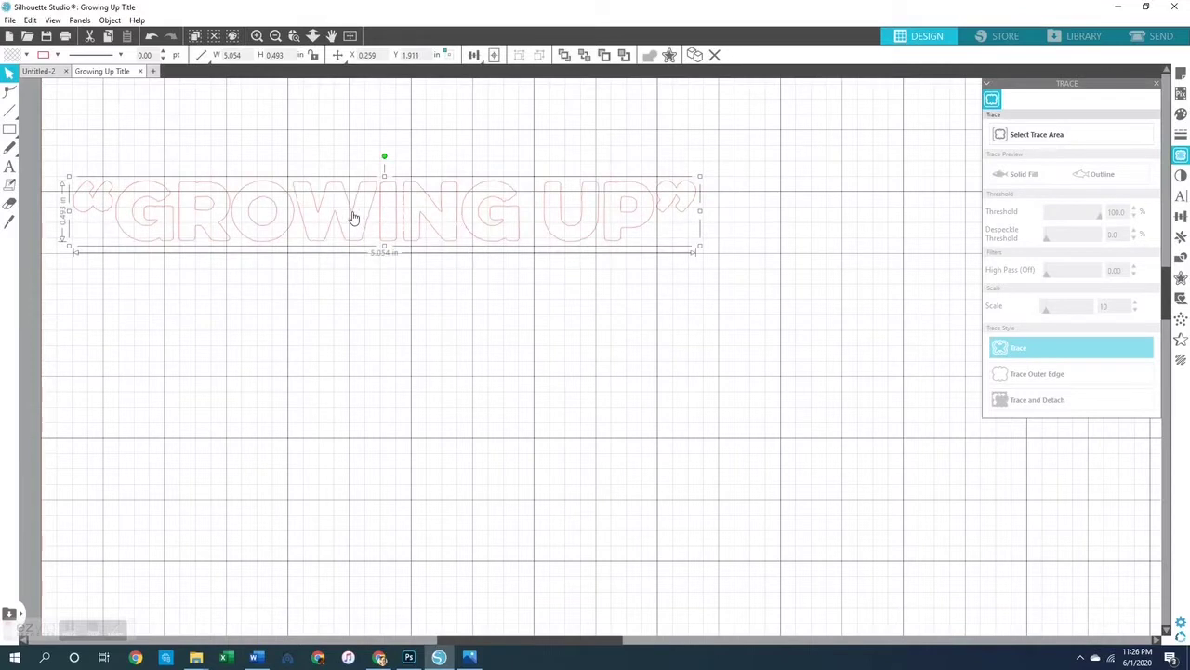
- Release the title's compound path once more and recombine all its letter outlines into a compound path
click(110, 20)
click(151, 180)
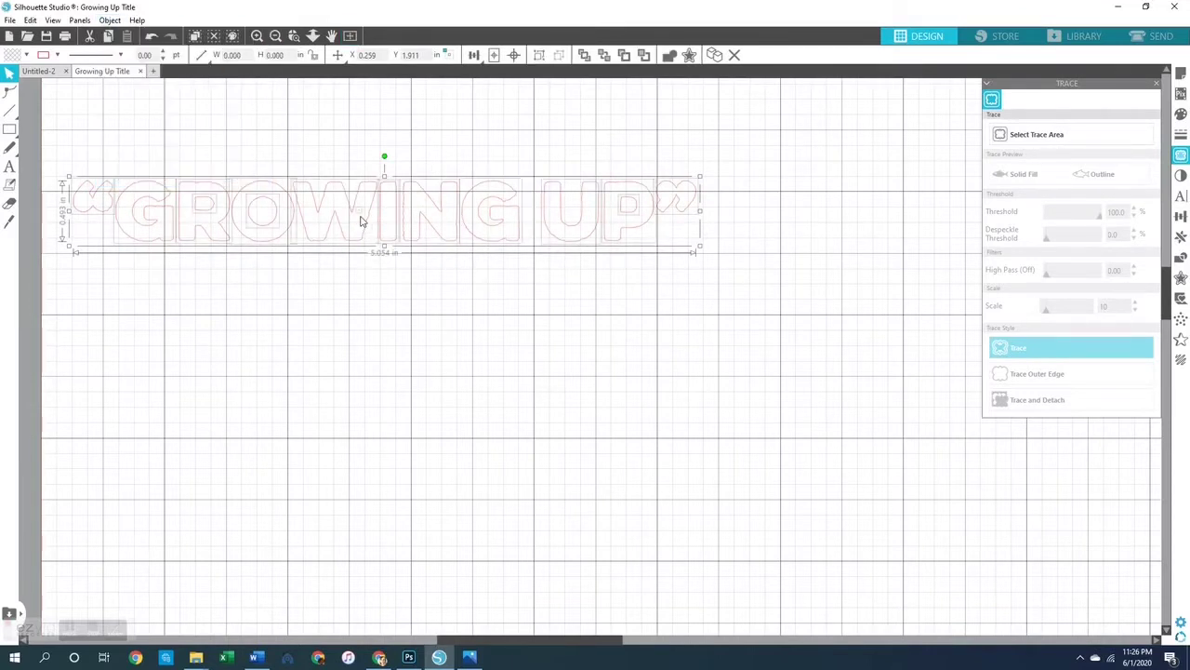
click(345, 231)
click(350, 220)
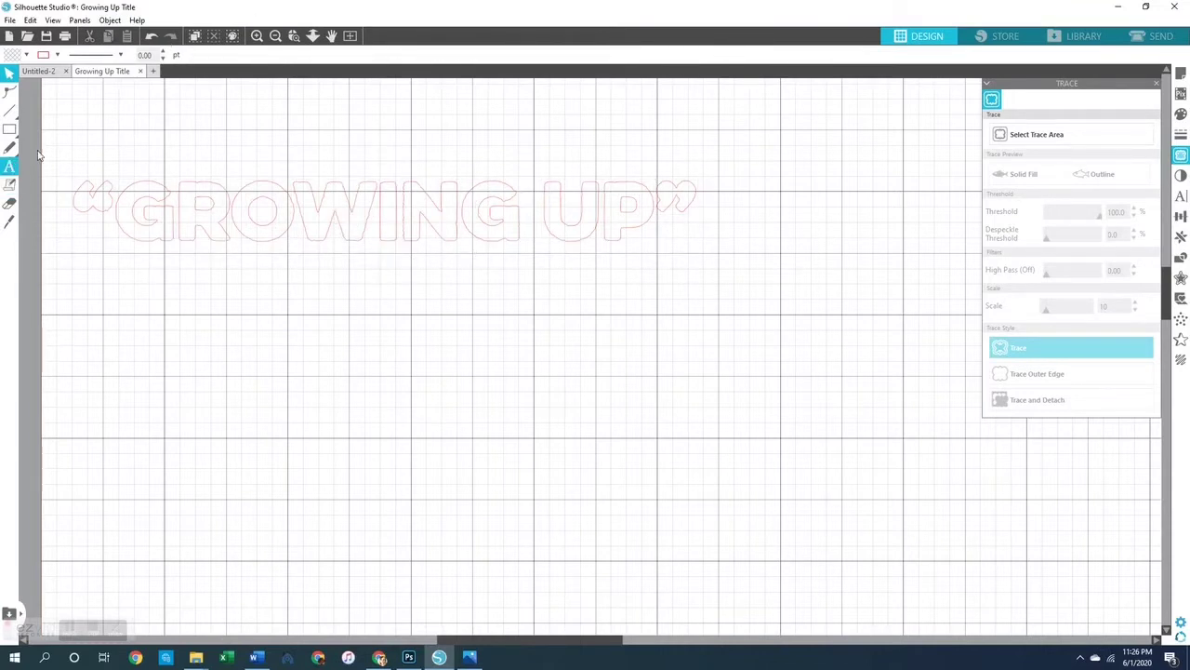
drag(54, 139, 749, 311)
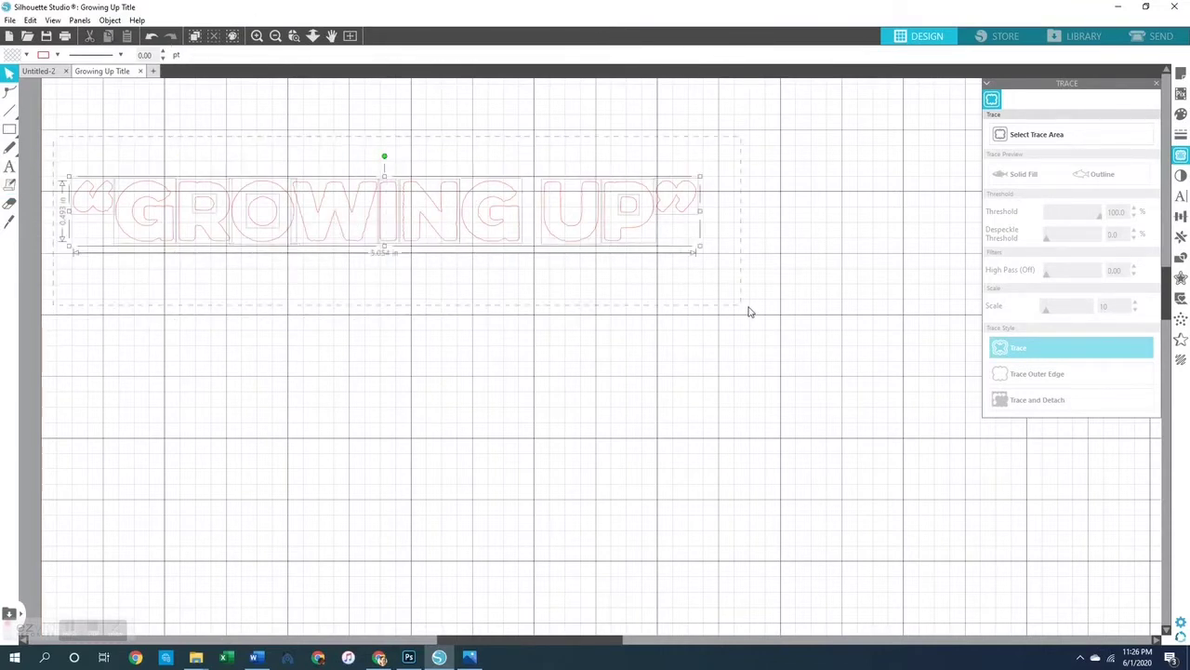
click(109, 20)
click(158, 171)
click(363, 213)
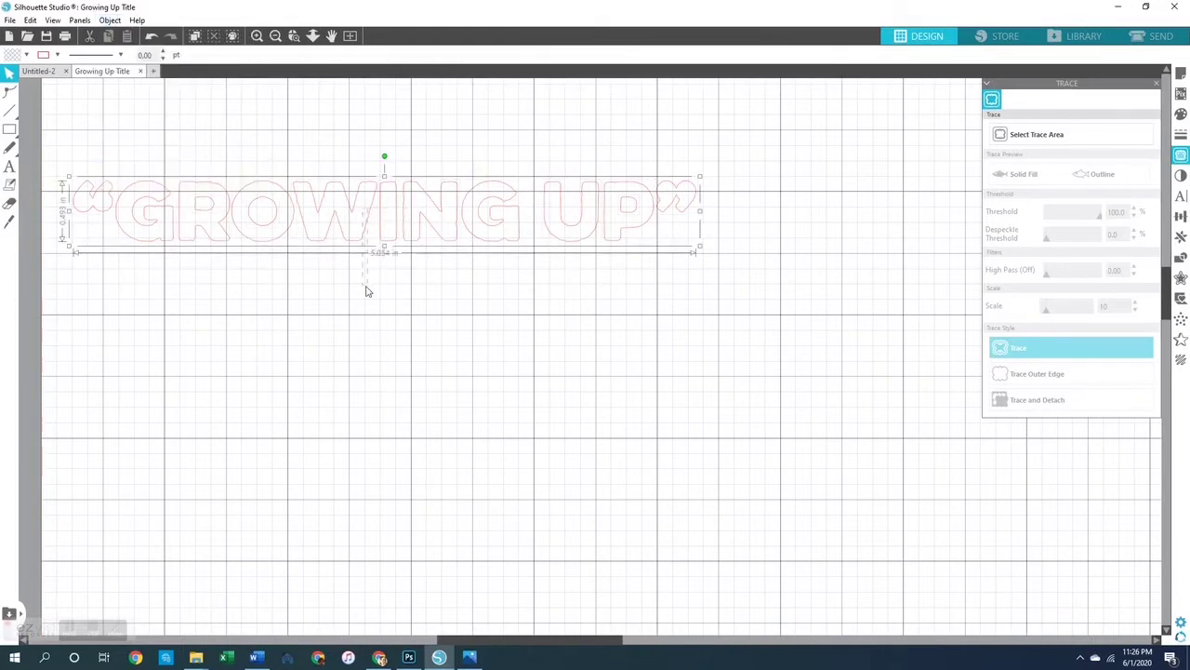
- Move the "GROWING UP" title to the upper-left corner of the sheet, about 0.4 in below the page's top edge
double_click(407, 213)
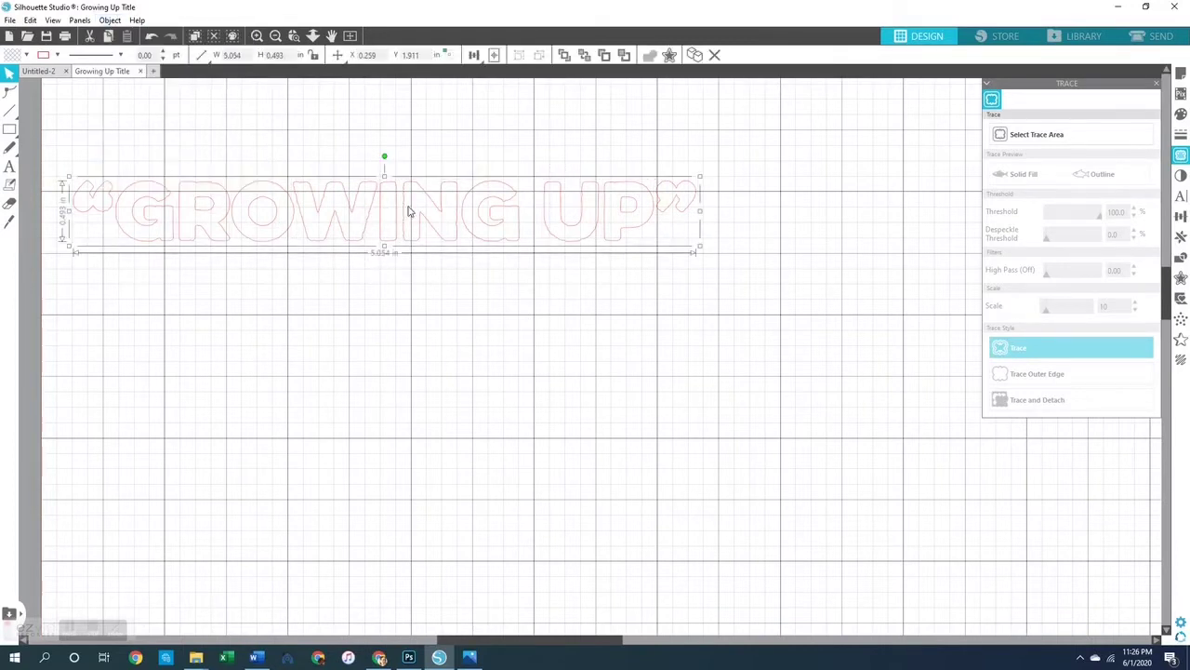
click(430, 292)
drag(438, 208, 428, 168)
scroll(427, 168, up, 4)
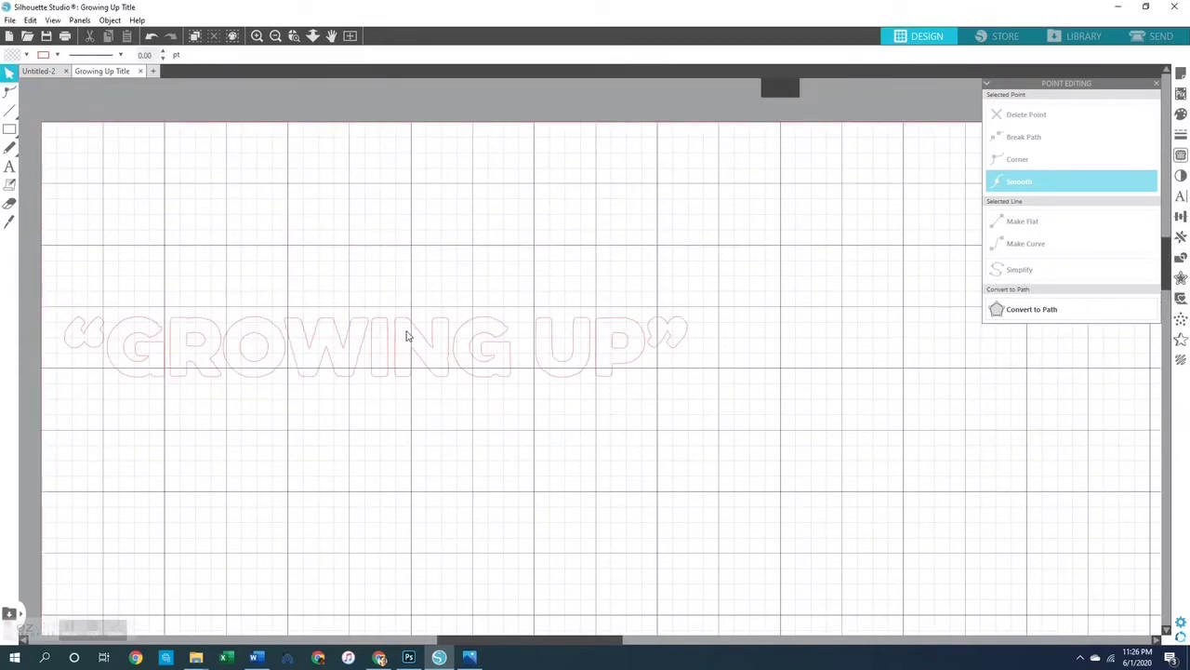
click(407, 347)
click(412, 474)
drag(418, 346, 406, 224)
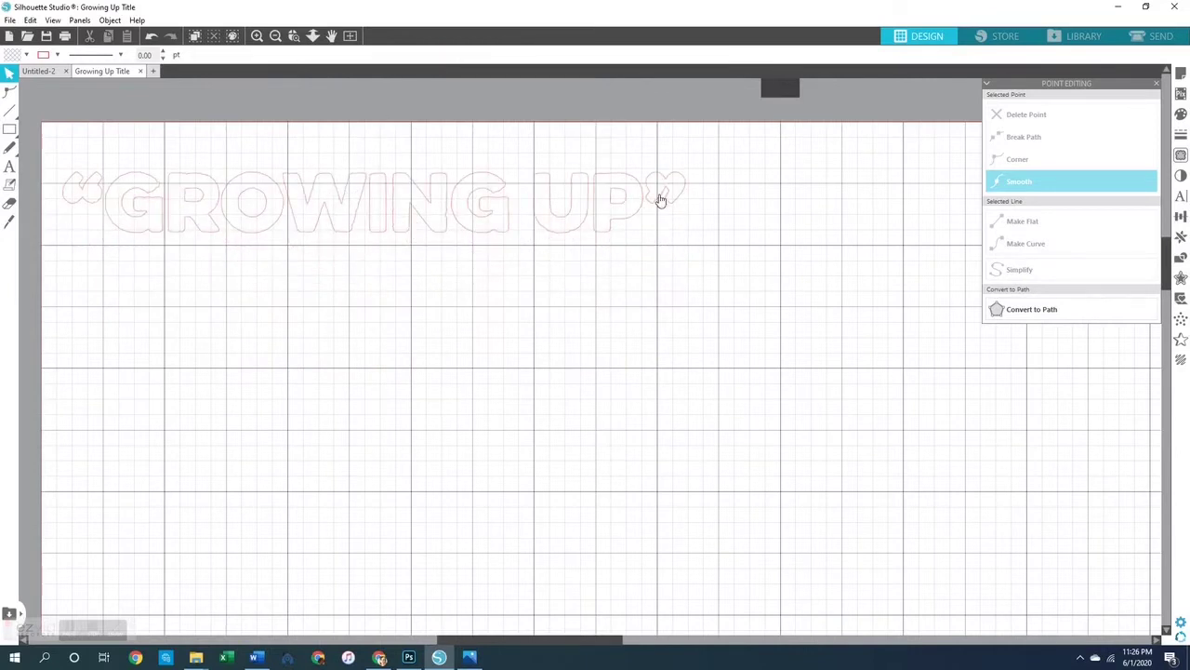
drag(638, 221, 626, 219)
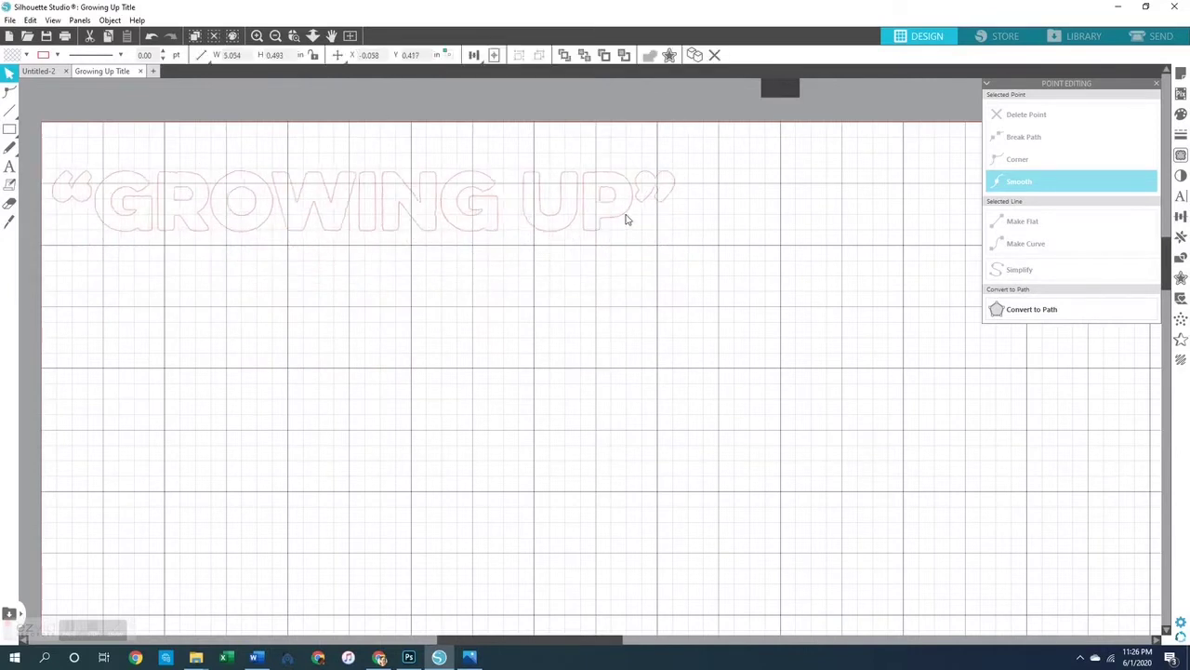
- Switch to My Growing Up Homes Page.psd in Photoshop and hide Layer 15, Layer 12 and Layer 5
click(408, 657)
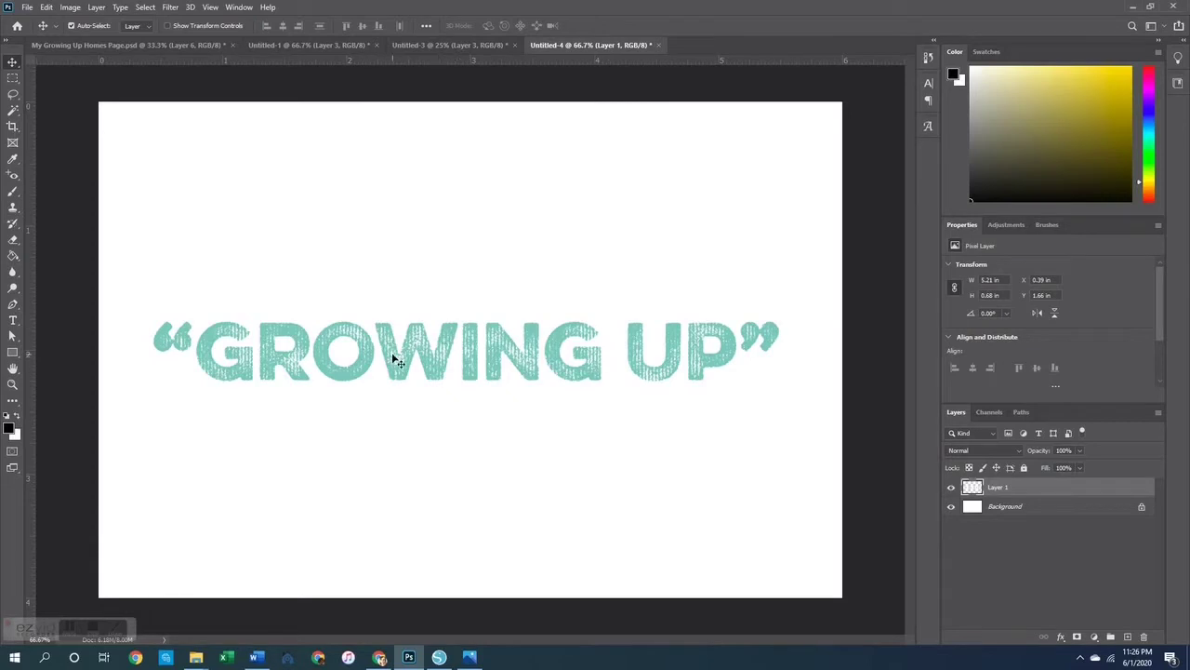
click(155, 46)
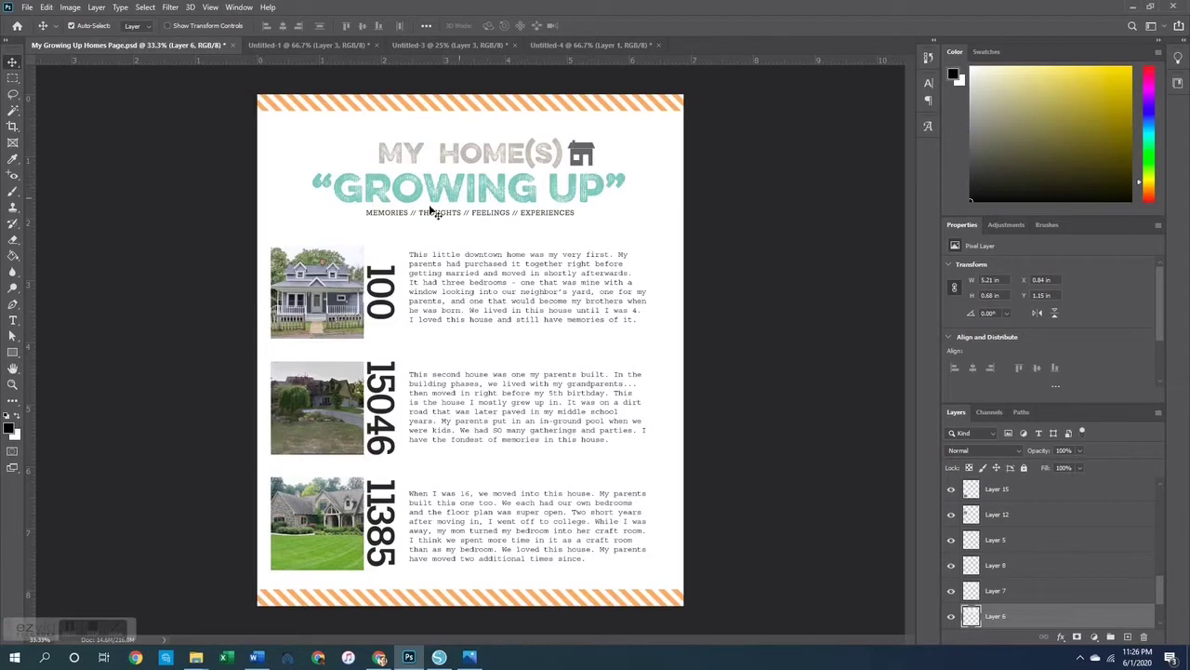
click(952, 491)
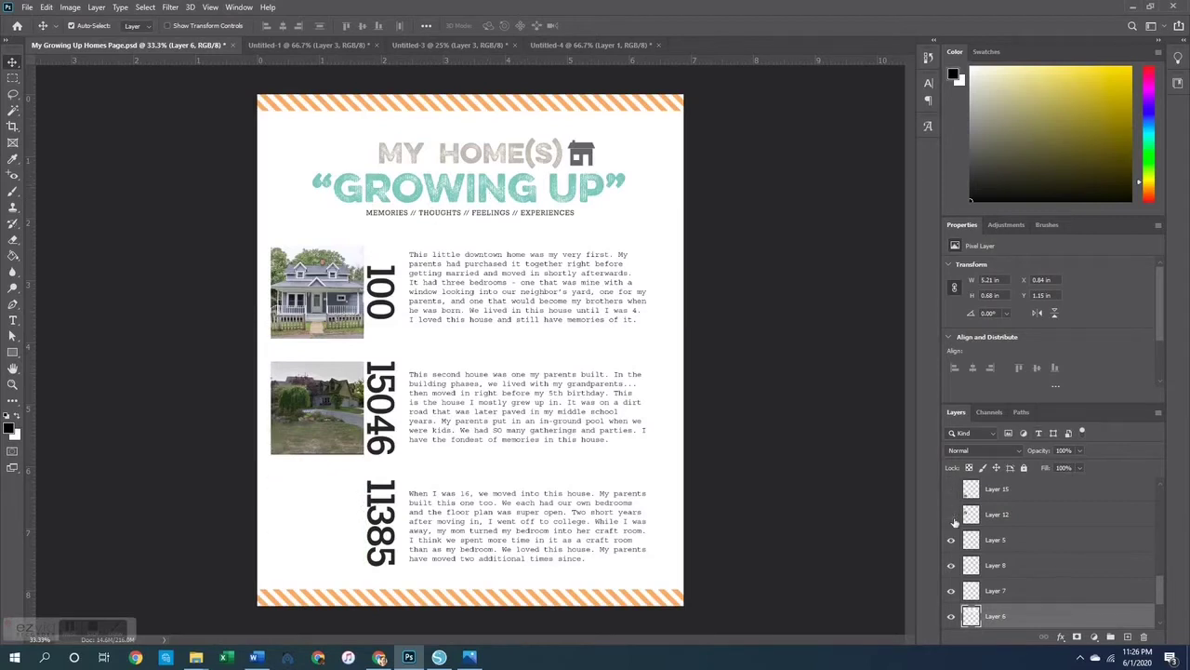
drag(952, 517, 955, 542)
- Hide Layer 8 and Layer 7 one at a time, showing each again, and restore the visibility of Layer 5
click(951, 568)
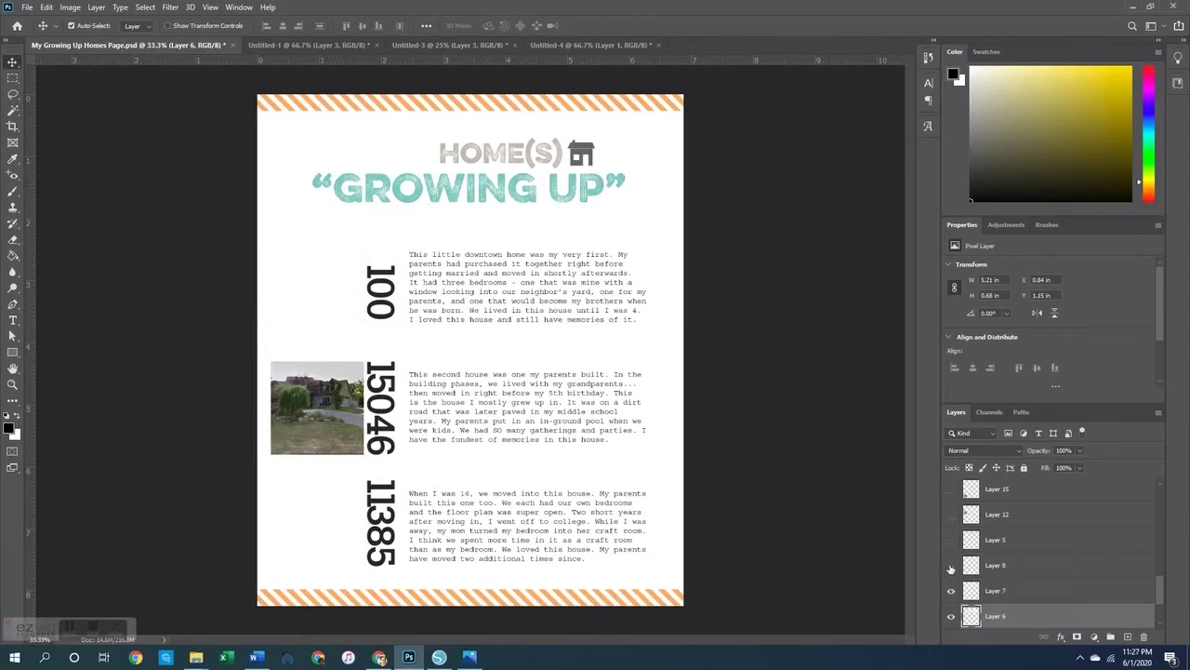
click(951, 567)
click(952, 591)
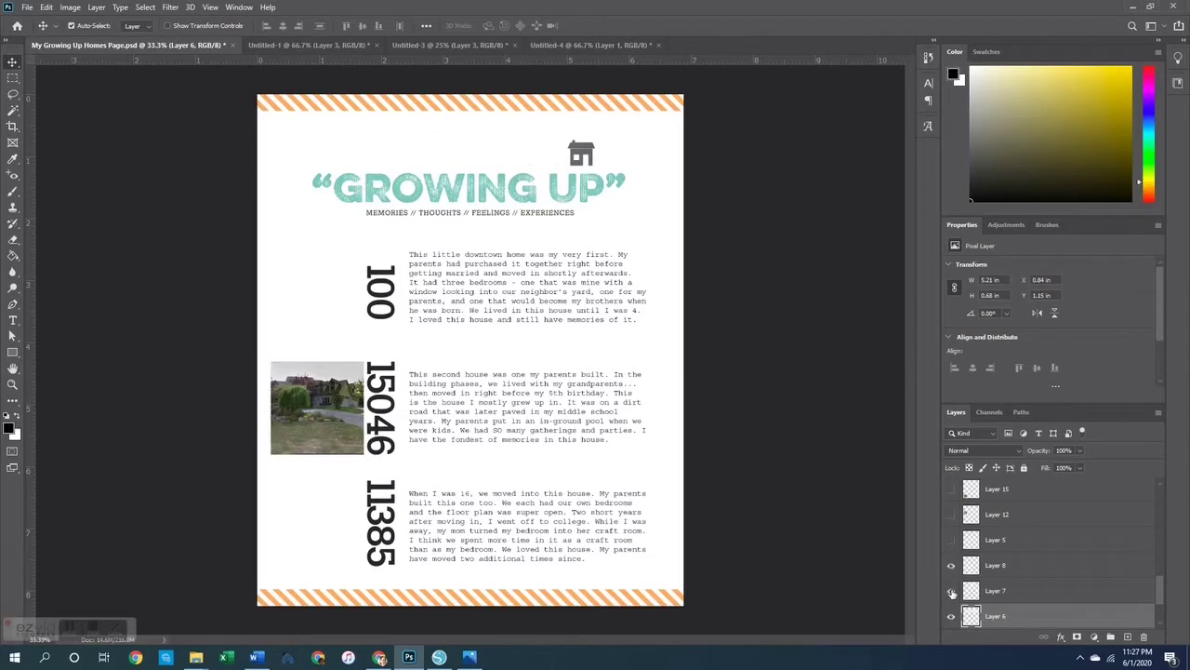
click(952, 591)
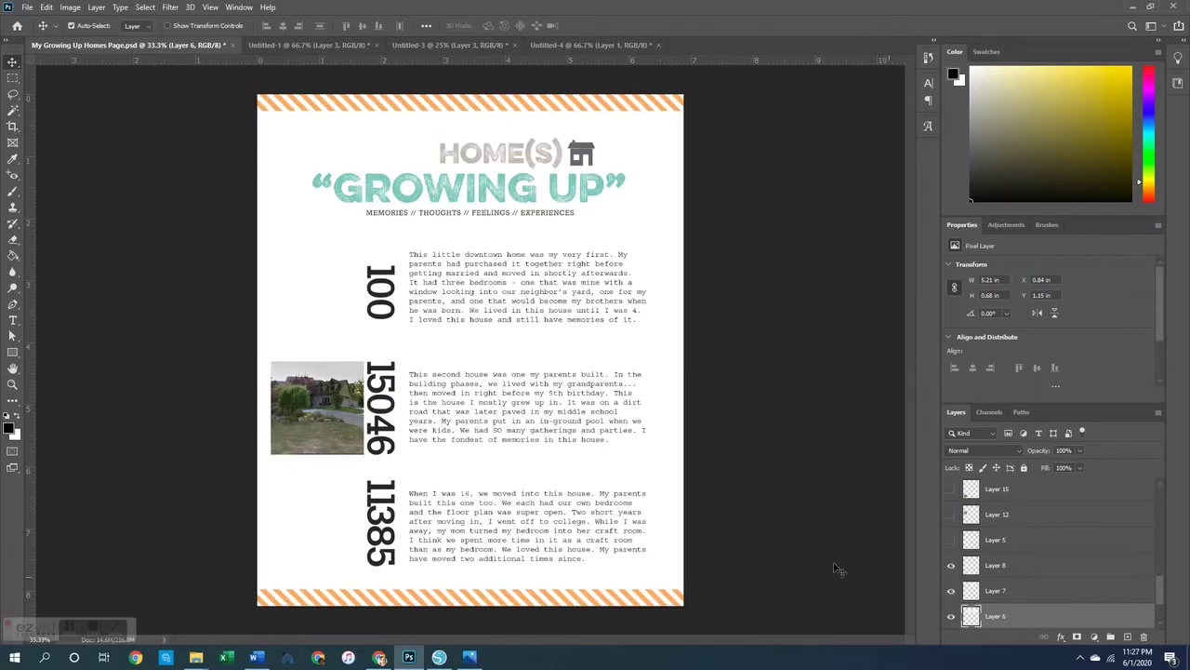
click(951, 541)
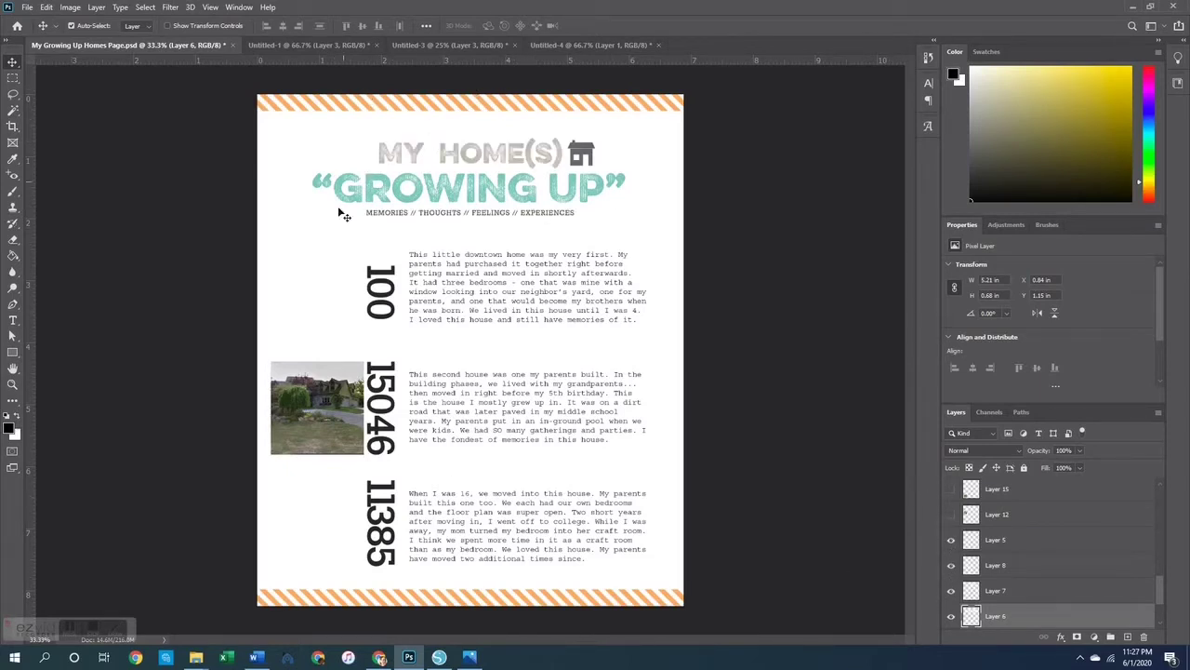